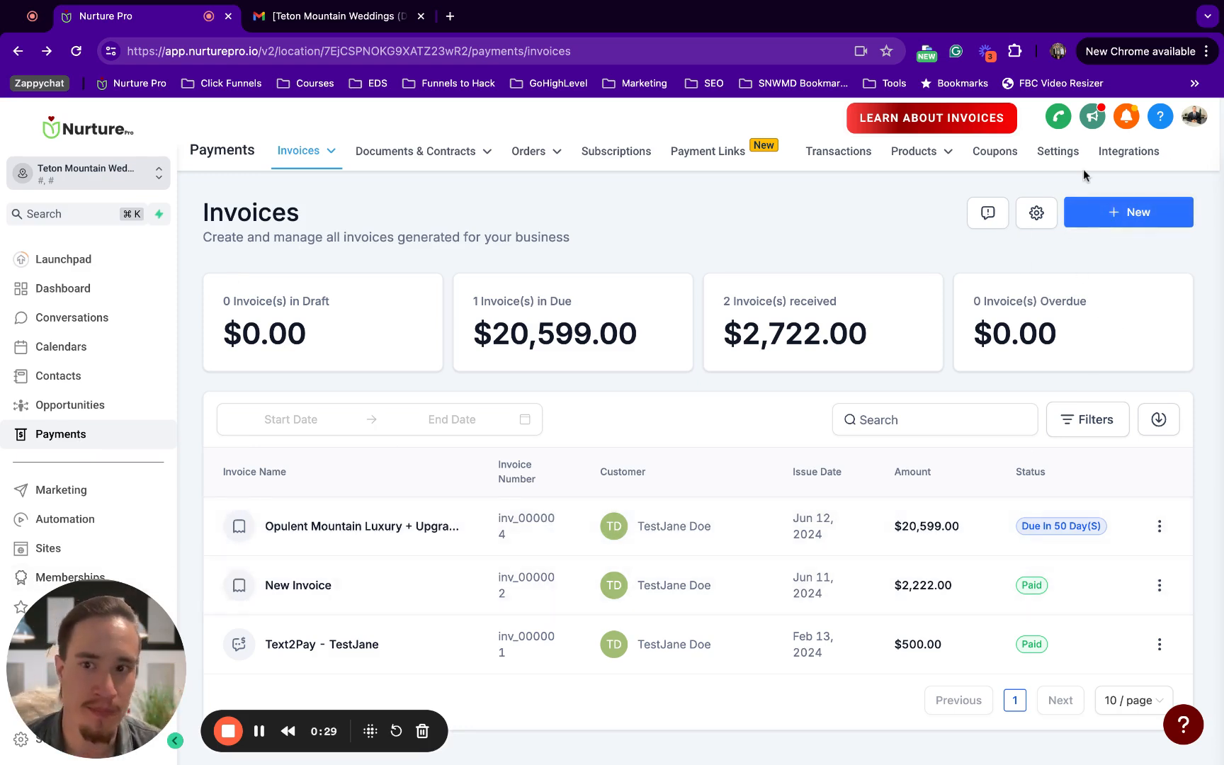
Create a new one-time invoice and bill it to the existing test client from the full client list
{"action": "left_click", "coordinate": [1130, 212]}
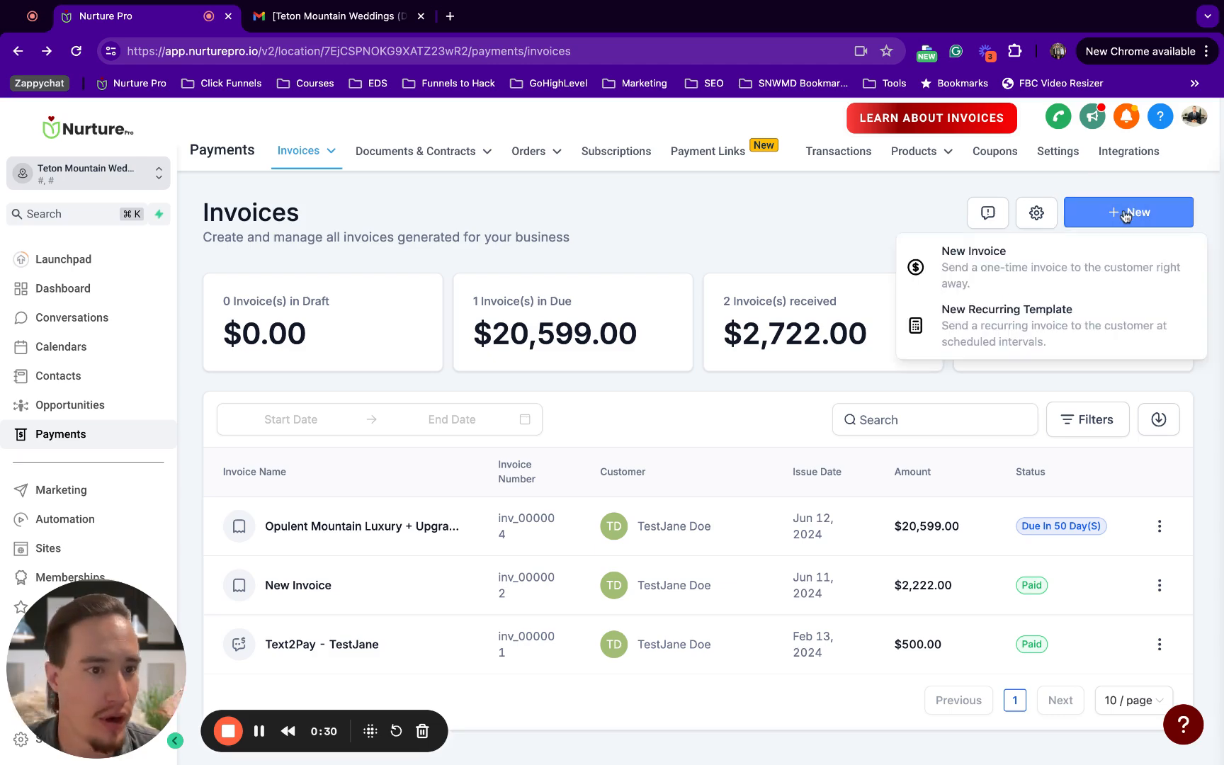
{"action": "left_click", "coordinate": [1011, 260]}
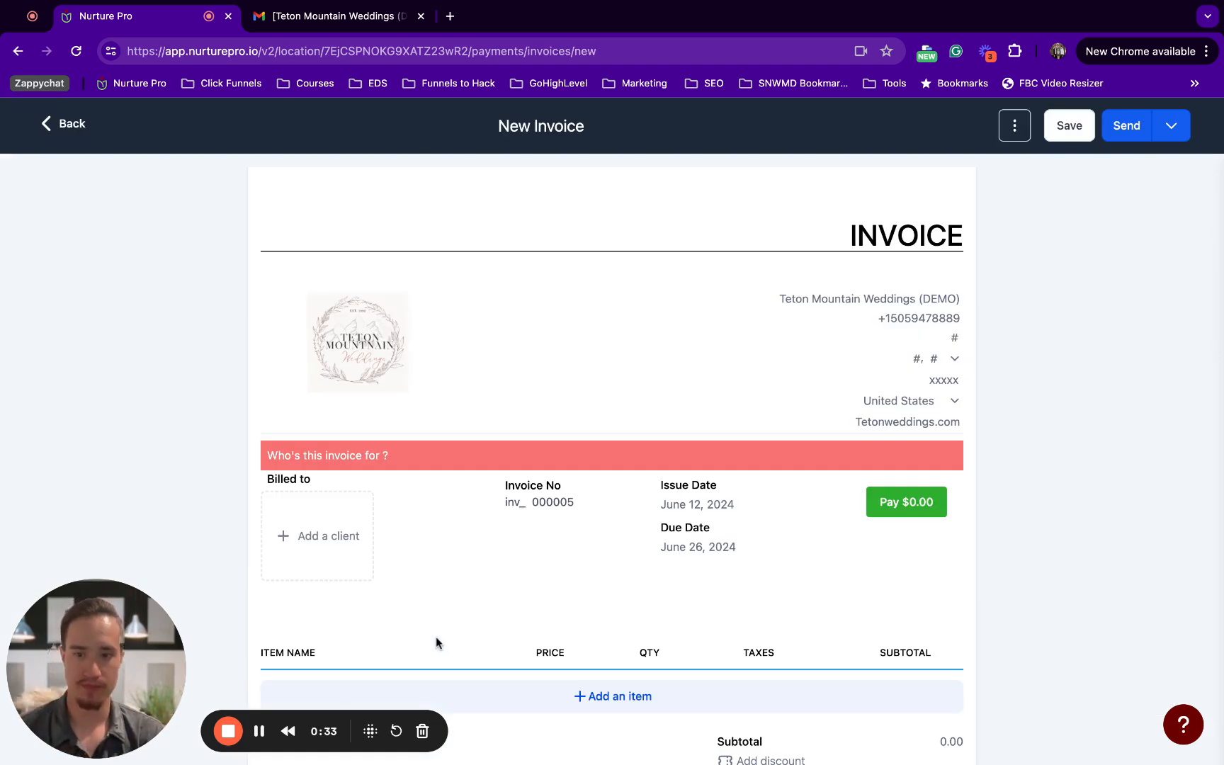
{"action": "scroll", "coordinate": [596, 393], "scroll_direction": "down", "scroll_amount": 3}
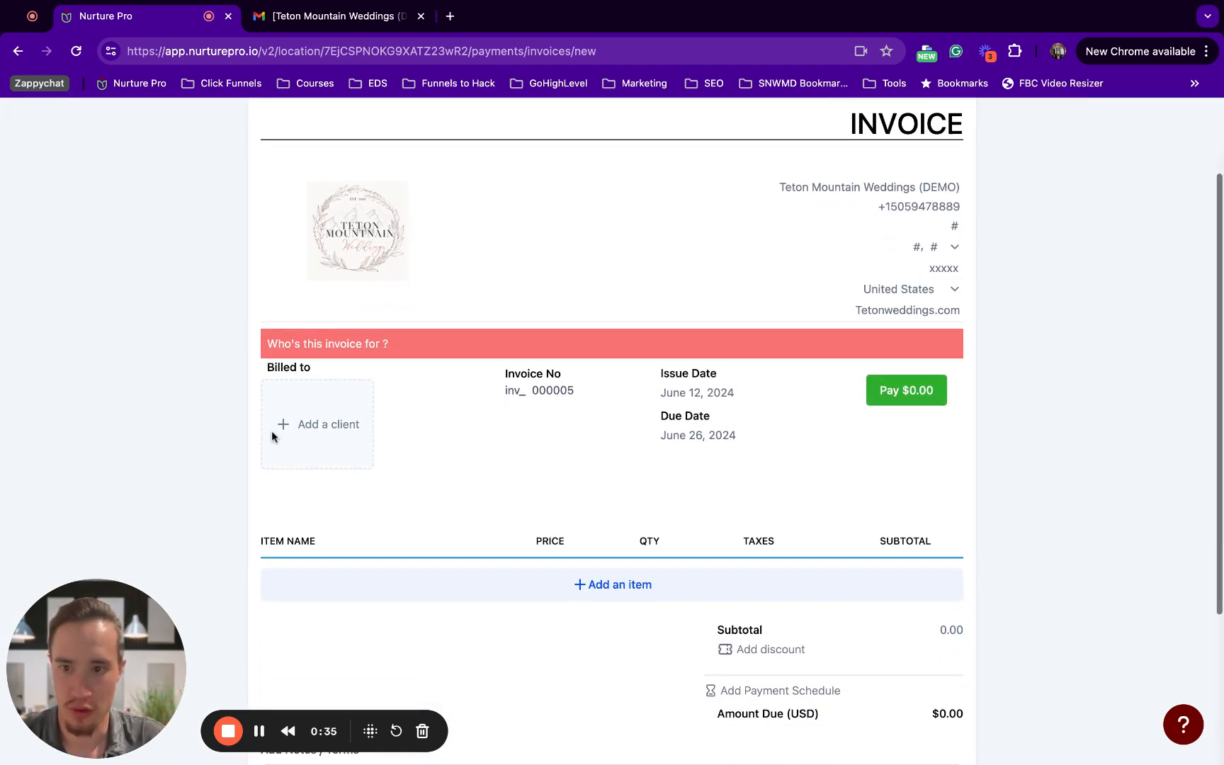
{"action": "left_click", "coordinate": [322, 423]}
{"action": "scroll", "coordinate": [374, 552], "scroll_direction": "down", "scroll_amount": 2}
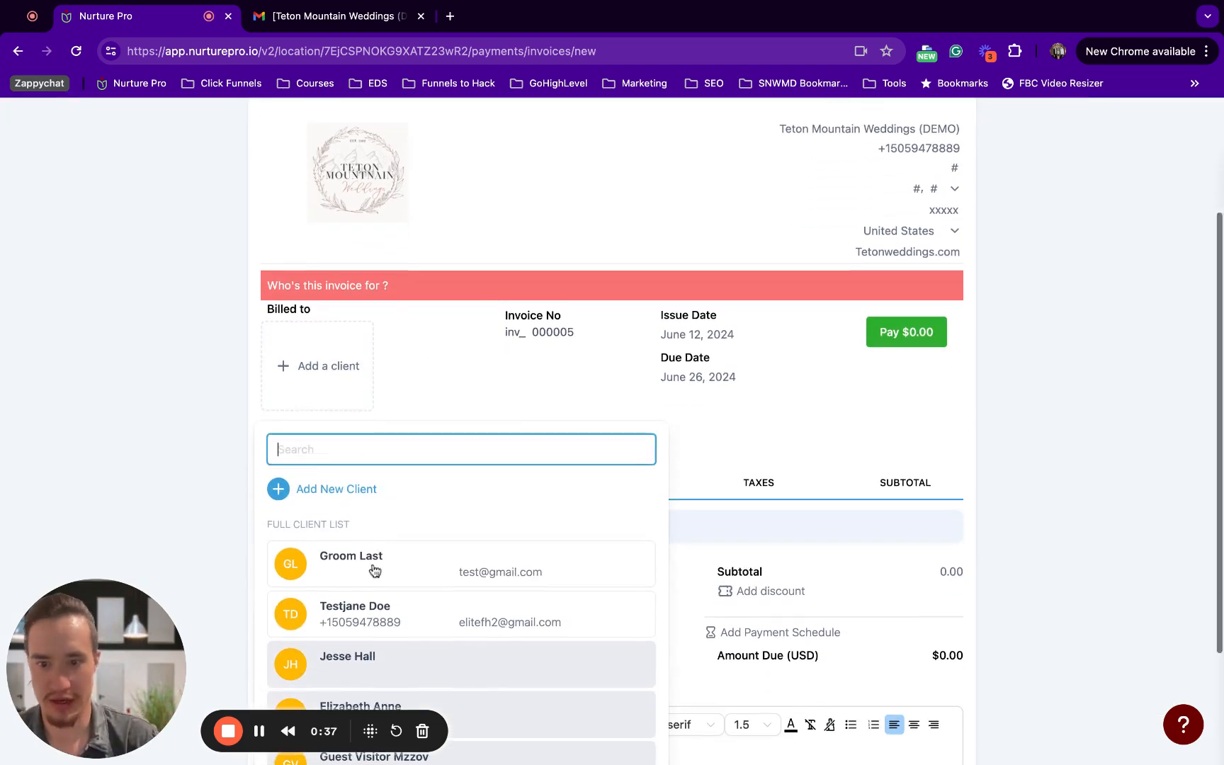
{"action": "left_click", "coordinate": [389, 607]}
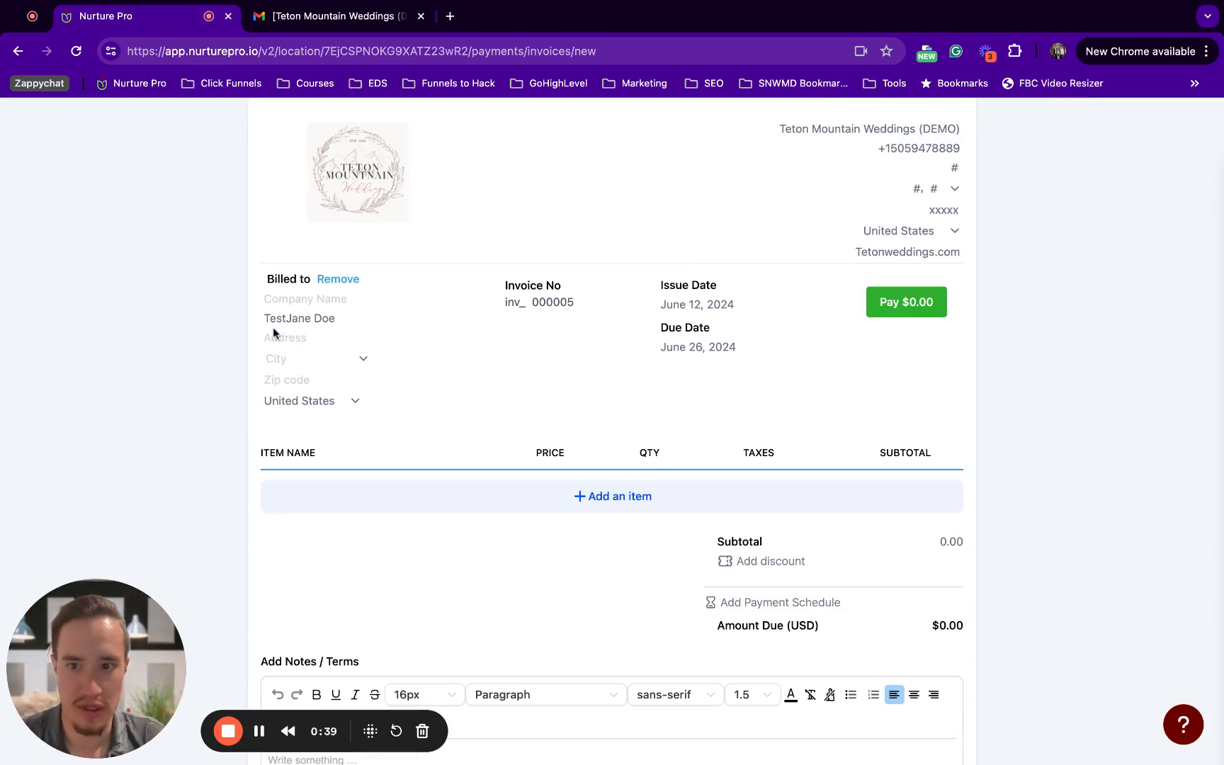
Fill in the billed client's street address, city and zip code
{"action": "left_click", "coordinate": [305, 337]}
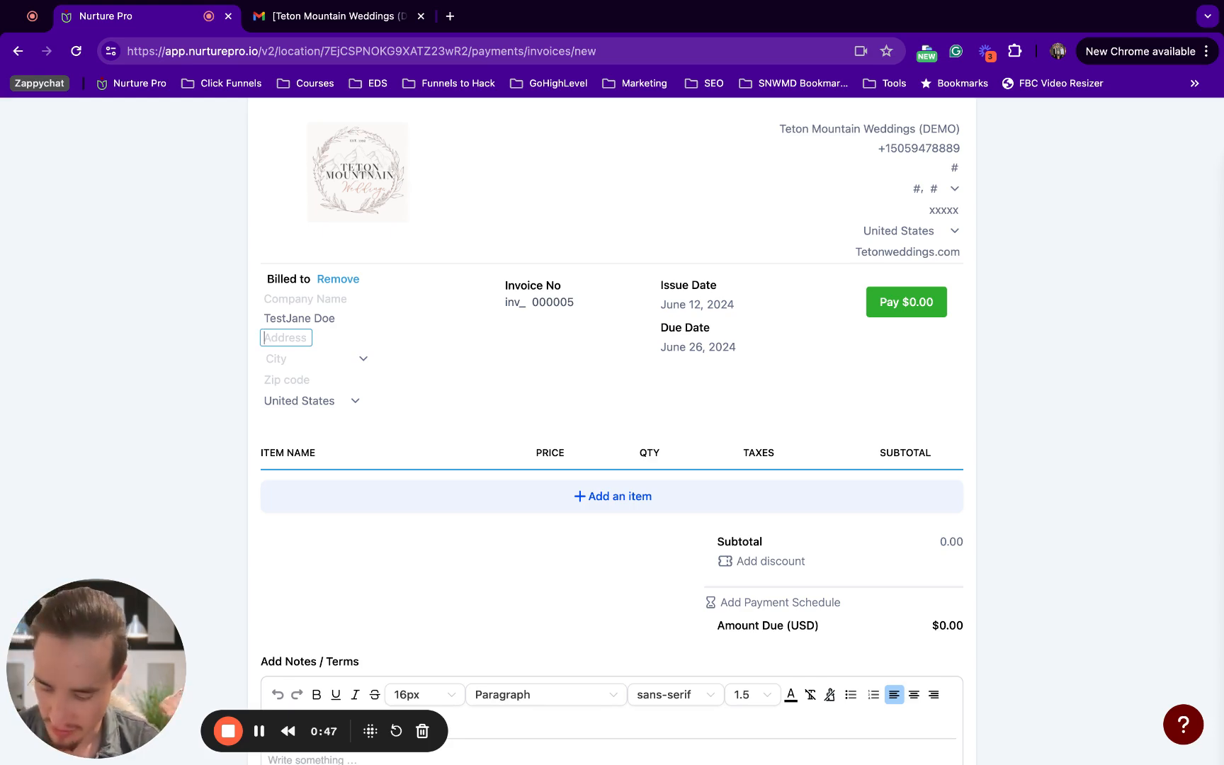
{"action": "type", "text": "123"}
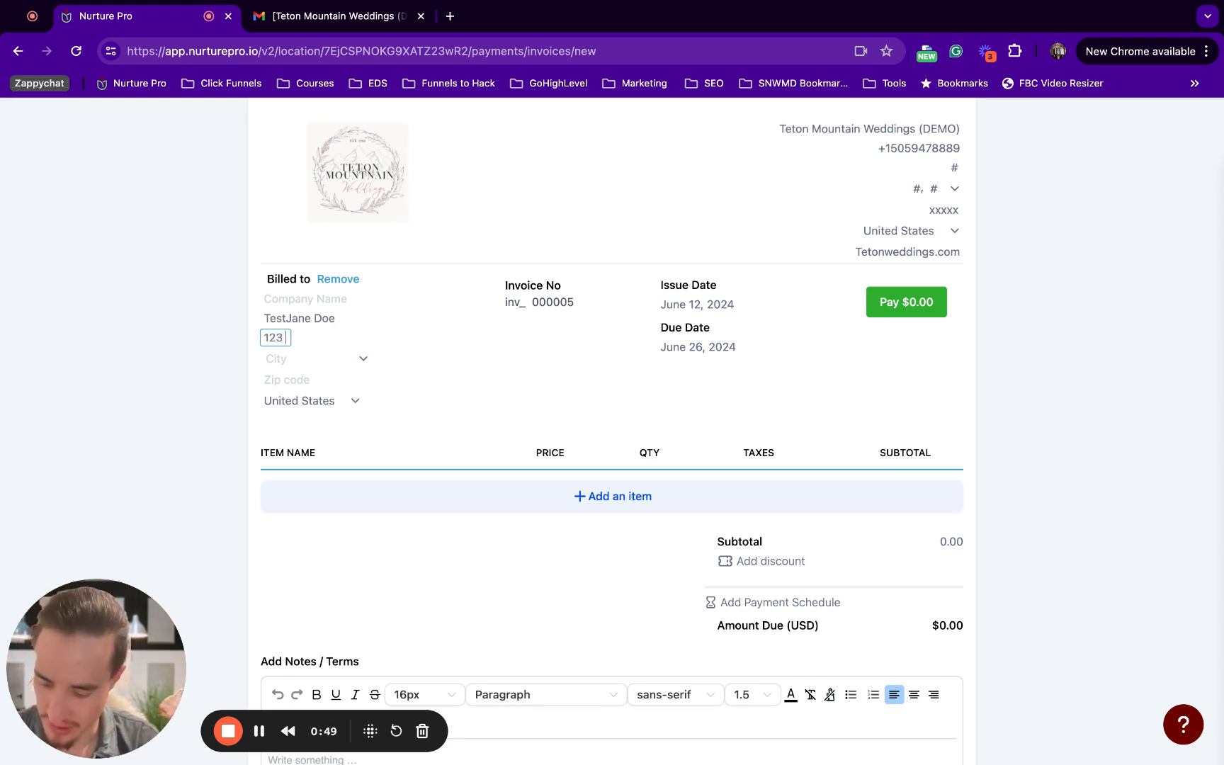
{"action": "type", "text": " Testlane"}
{"action": "key", "text": "Tab"}
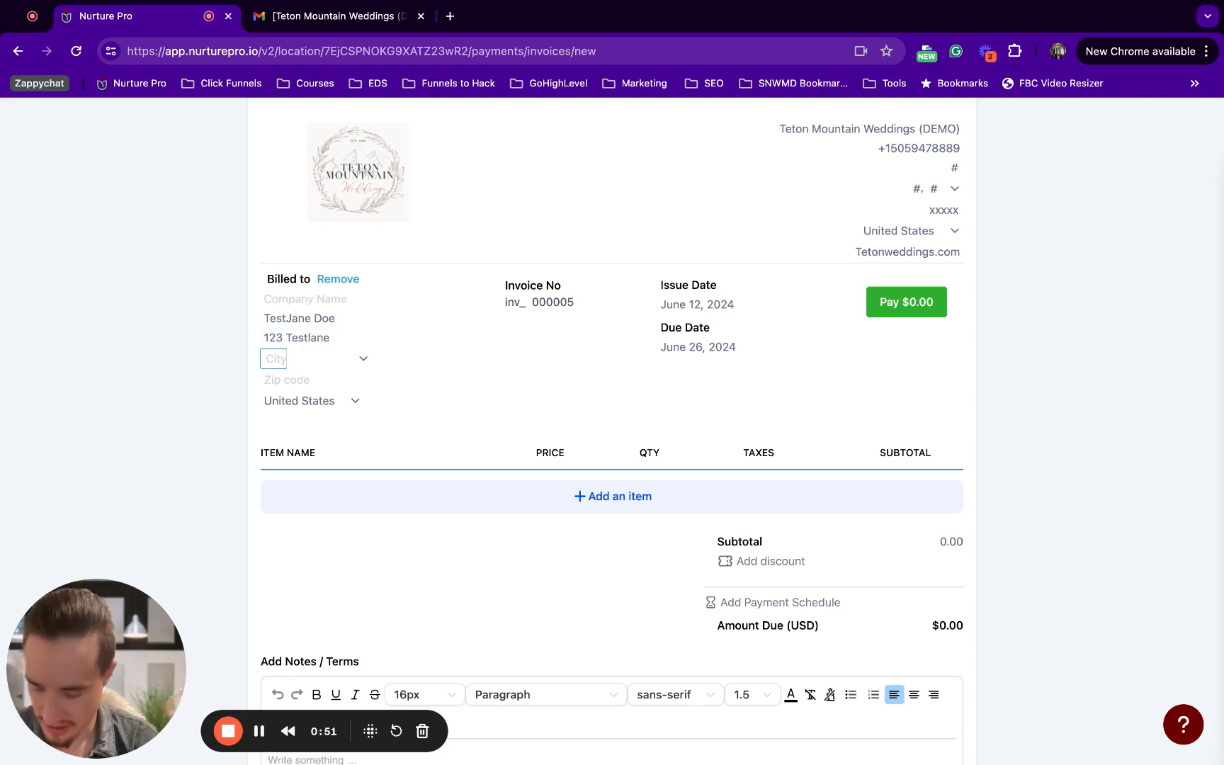
{"action": "type", "text": "Testbille"}
{"action": "key", "text": "Tab"}
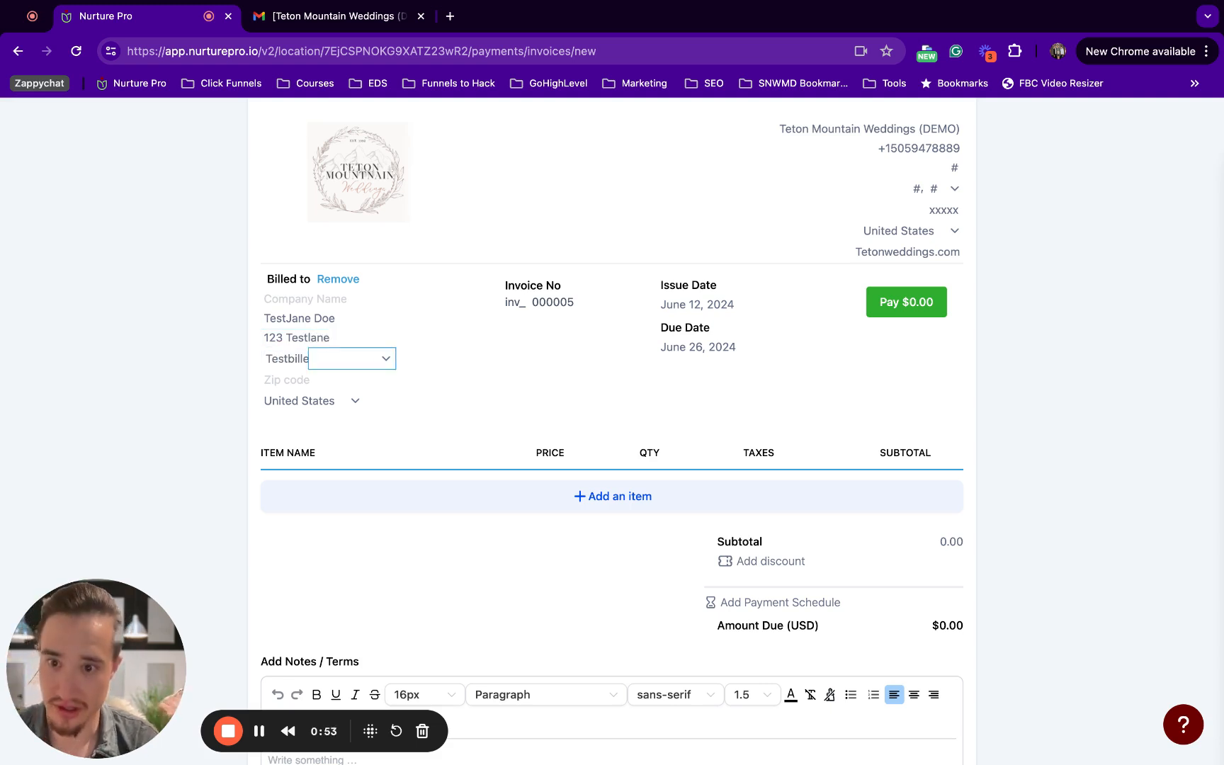
{"action": "left_click", "coordinate": [290, 358]}
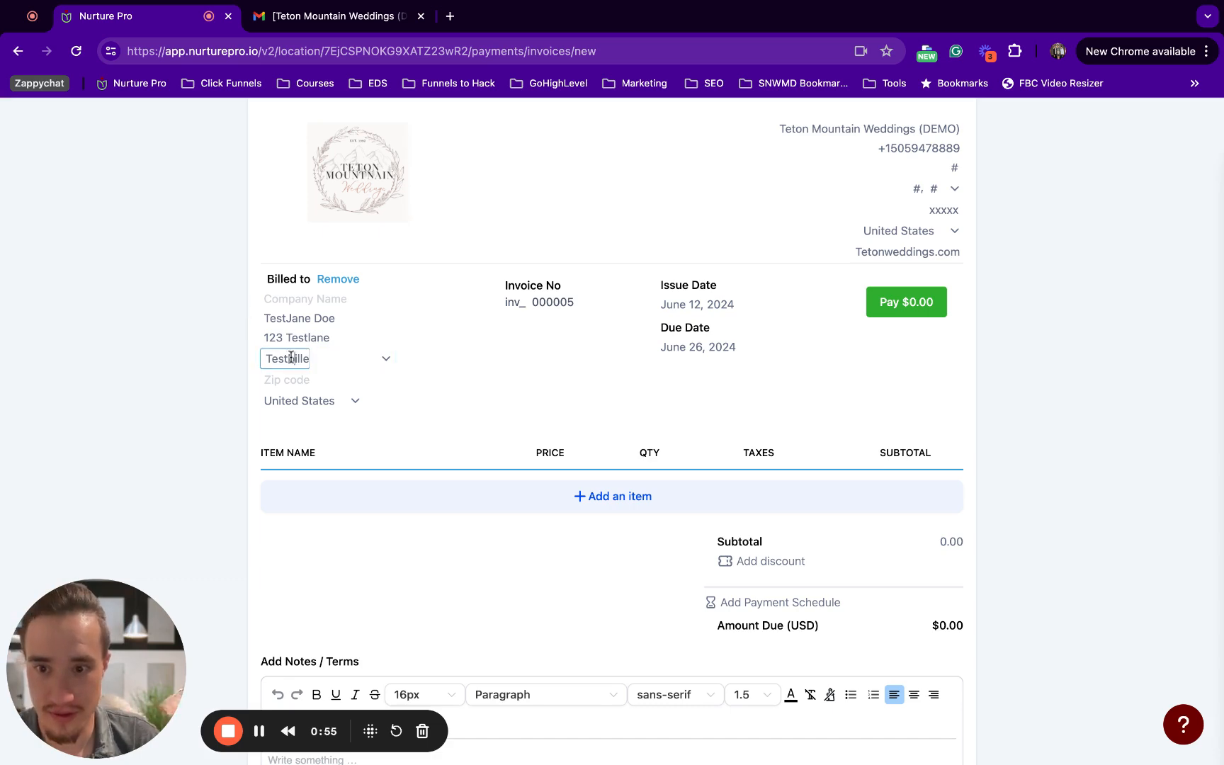
{"action": "type", "text": "v"}
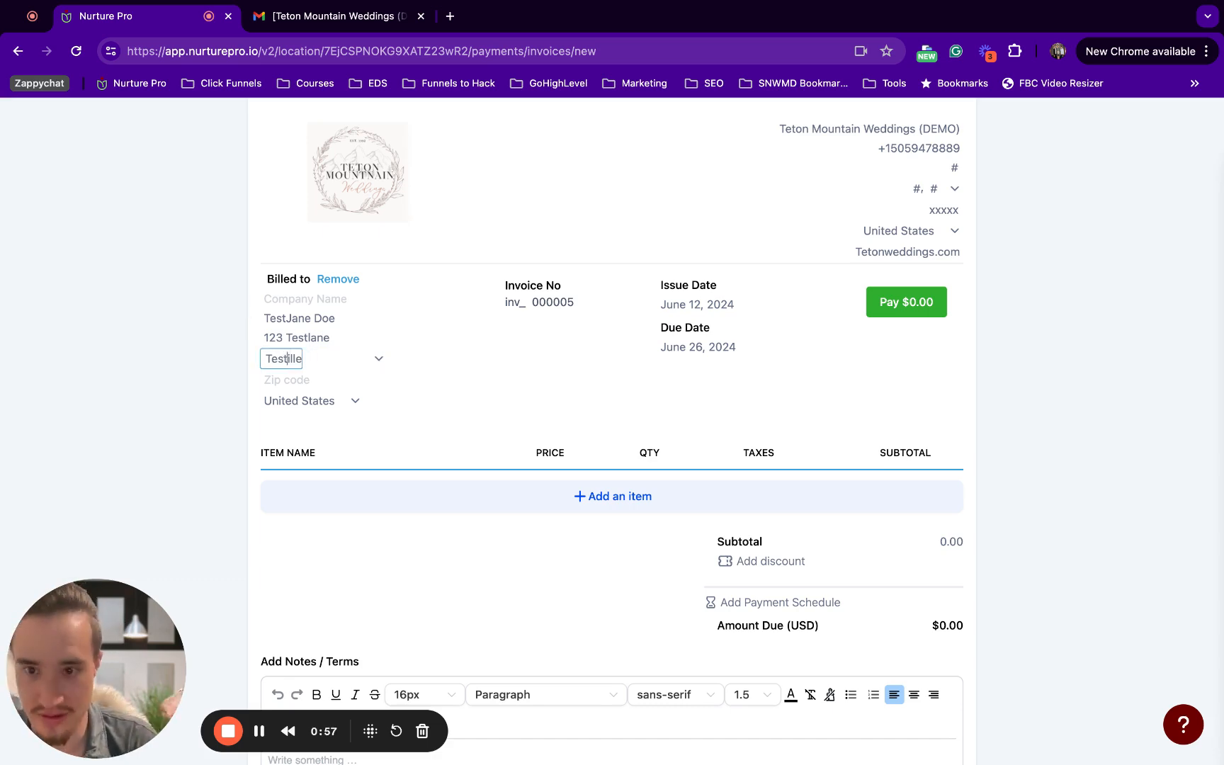
{"action": "left_click", "coordinate": [285, 382]}
{"action": "type", "text": "5555"}
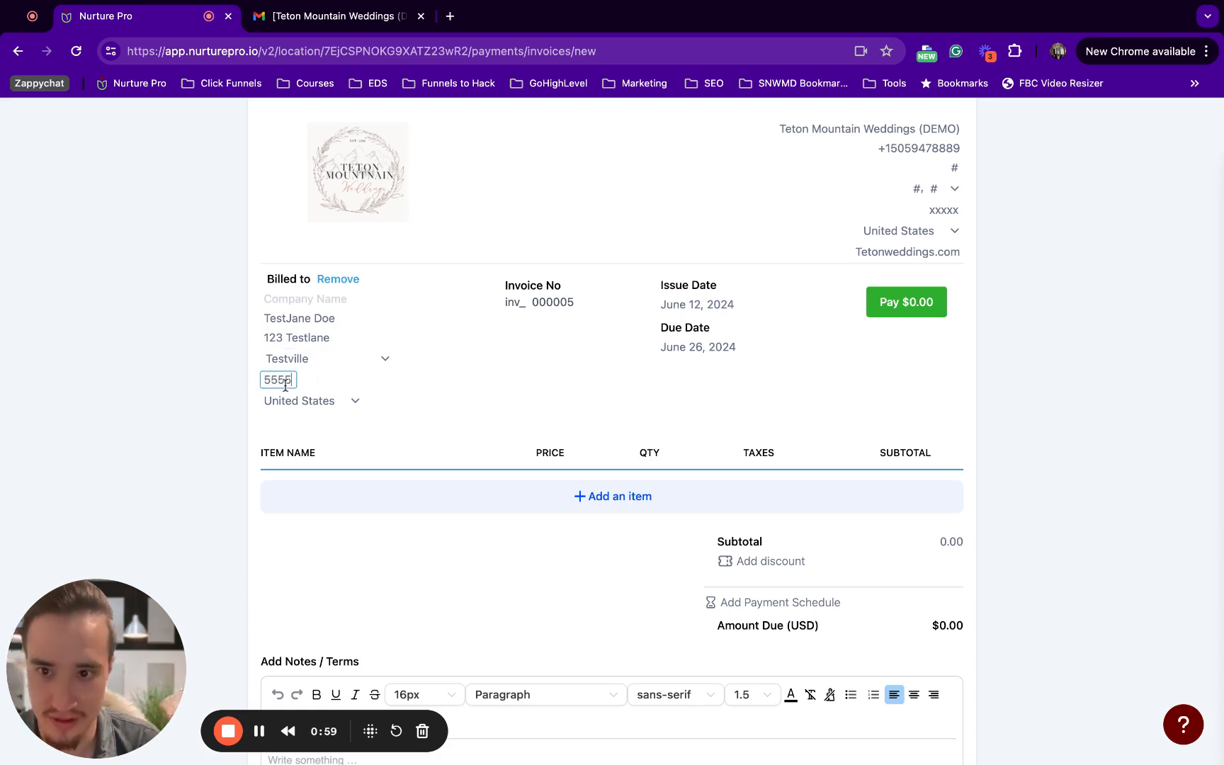
{"action": "type", "text": "5"}
Set the invoice's due date to September 1, 2024
{"action": "scroll", "coordinate": [692, 360], "scroll_direction": "down", "scroll_amount": 1}
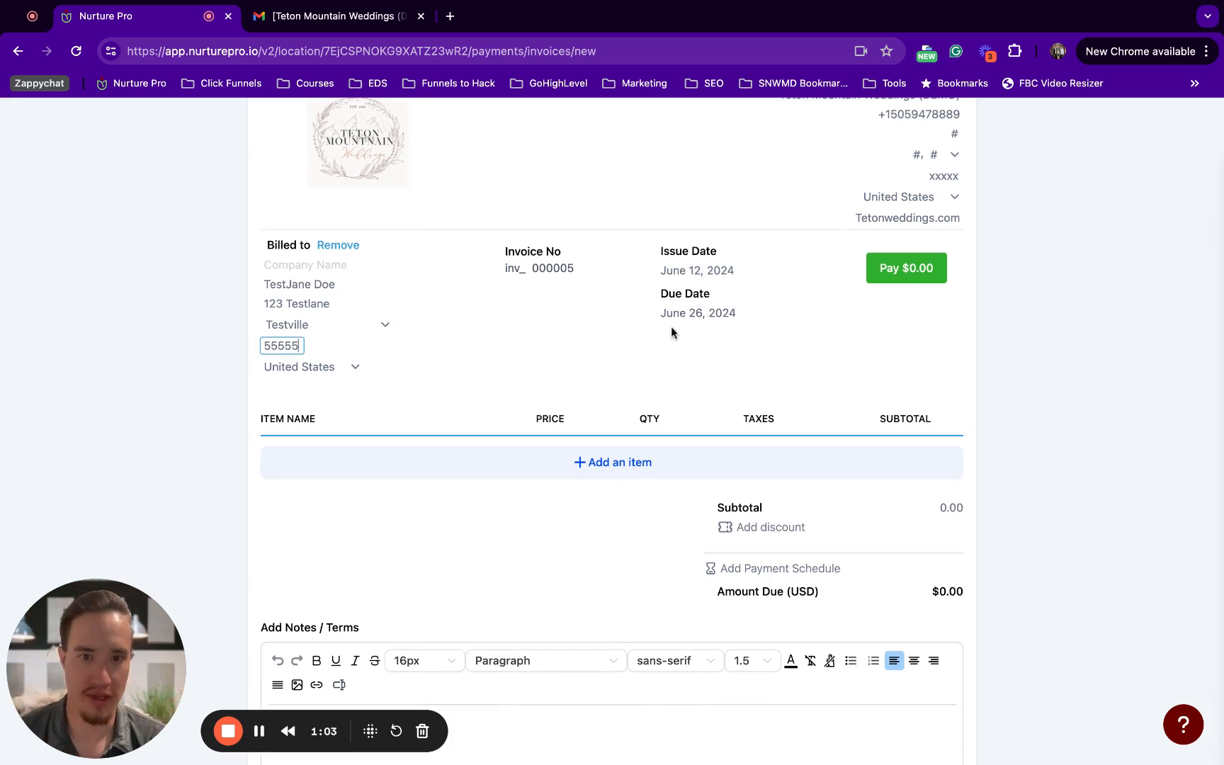
{"action": "left_click", "coordinate": [697, 323]}
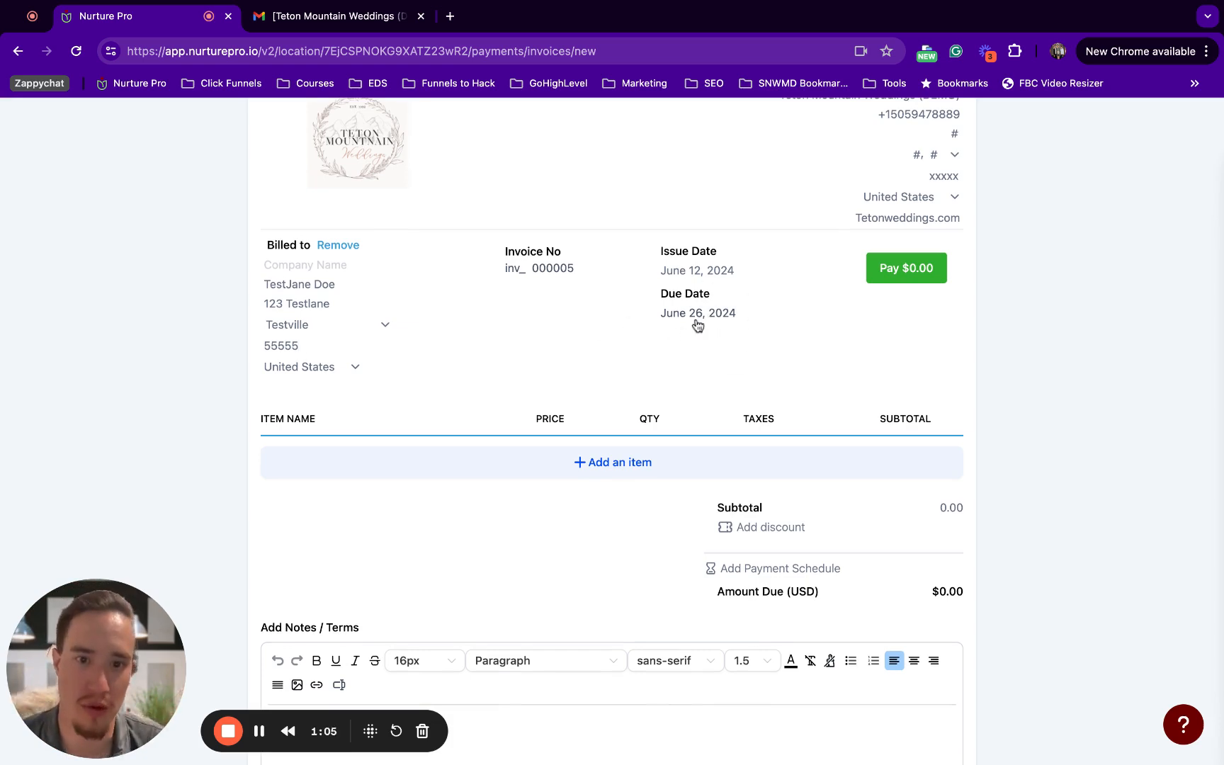
{"action": "left_click", "coordinate": [866, 347]}
{"action": "left_click", "coordinate": [865, 348]}
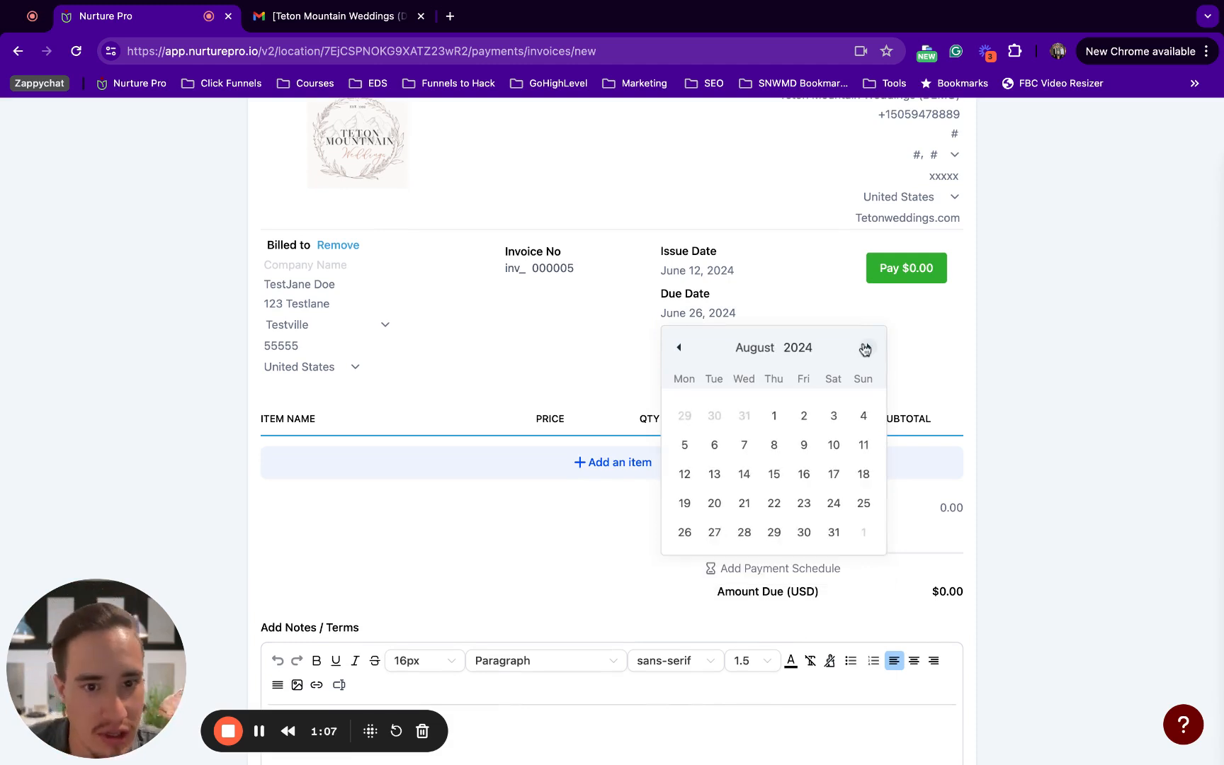
{"action": "left_click", "coordinate": [865, 348]}
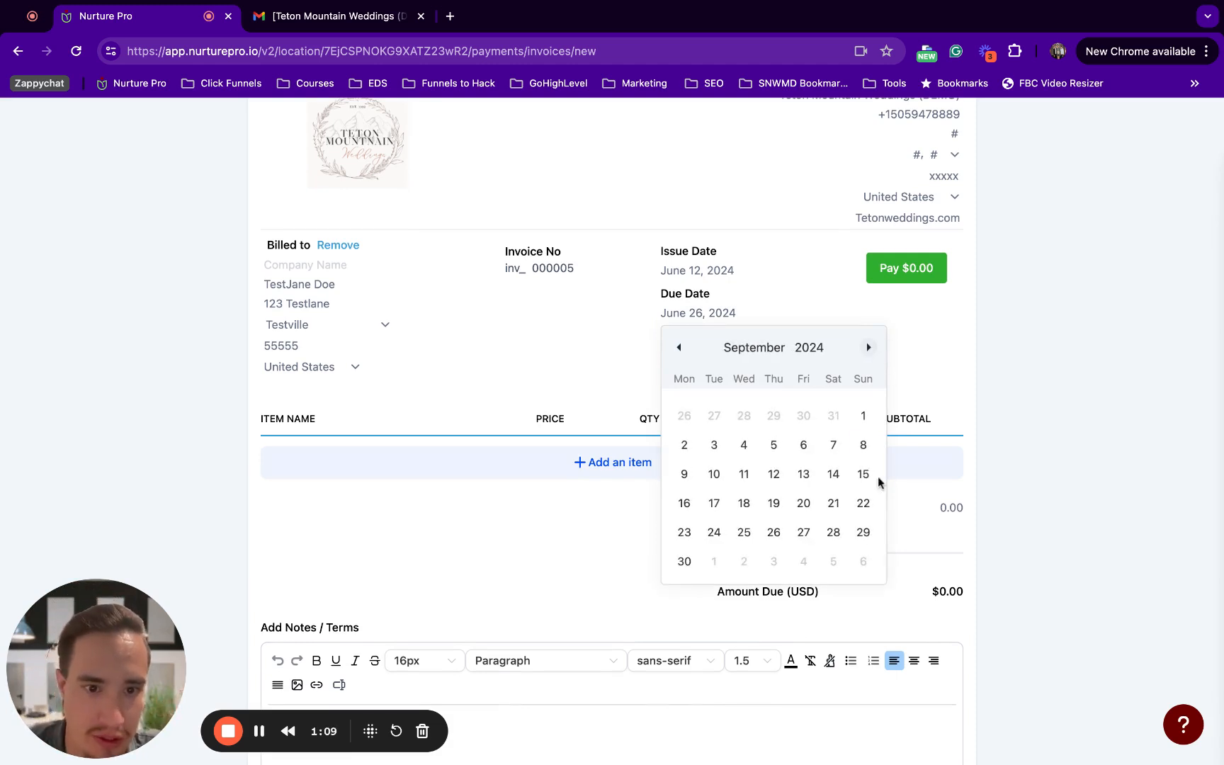
{"action": "left_click", "coordinate": [865, 418]}
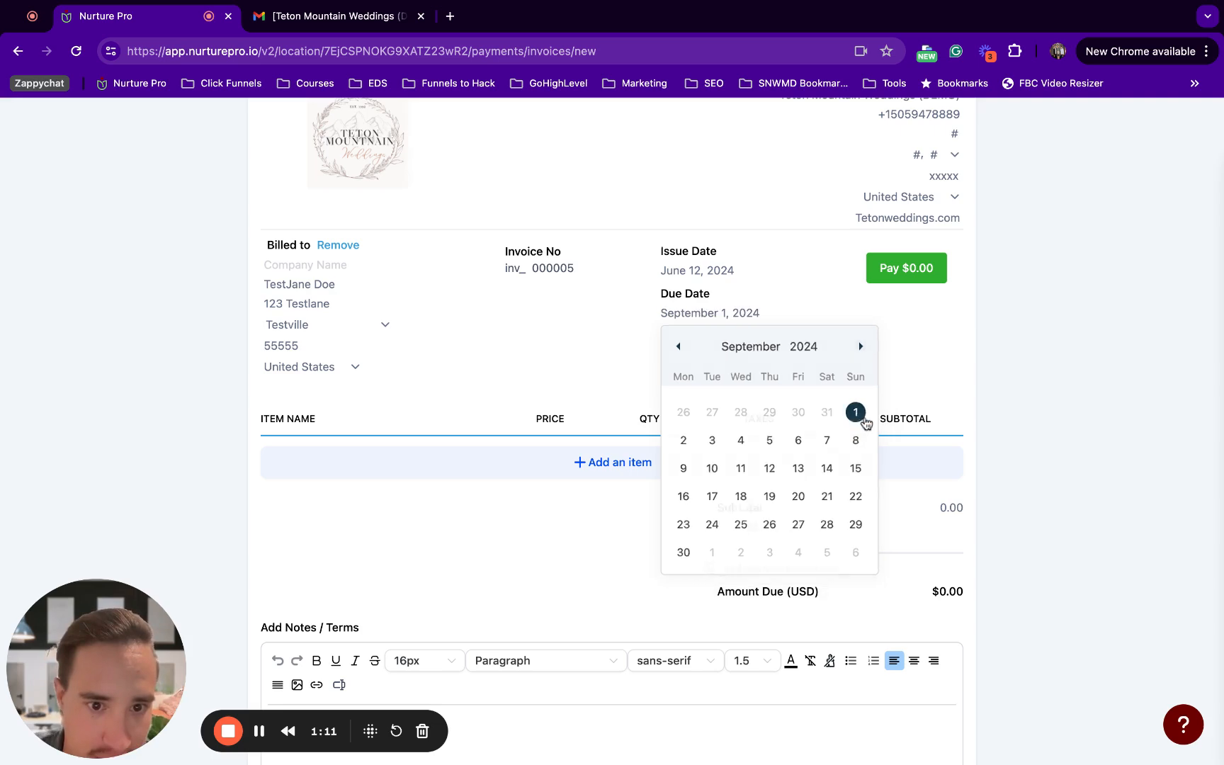
Add the Opulent Mountain Luxury product to the invoice as a line item without a description
{"action": "scroll", "coordinate": [817, 348], "scroll_direction": "down", "scroll_amount": 2}
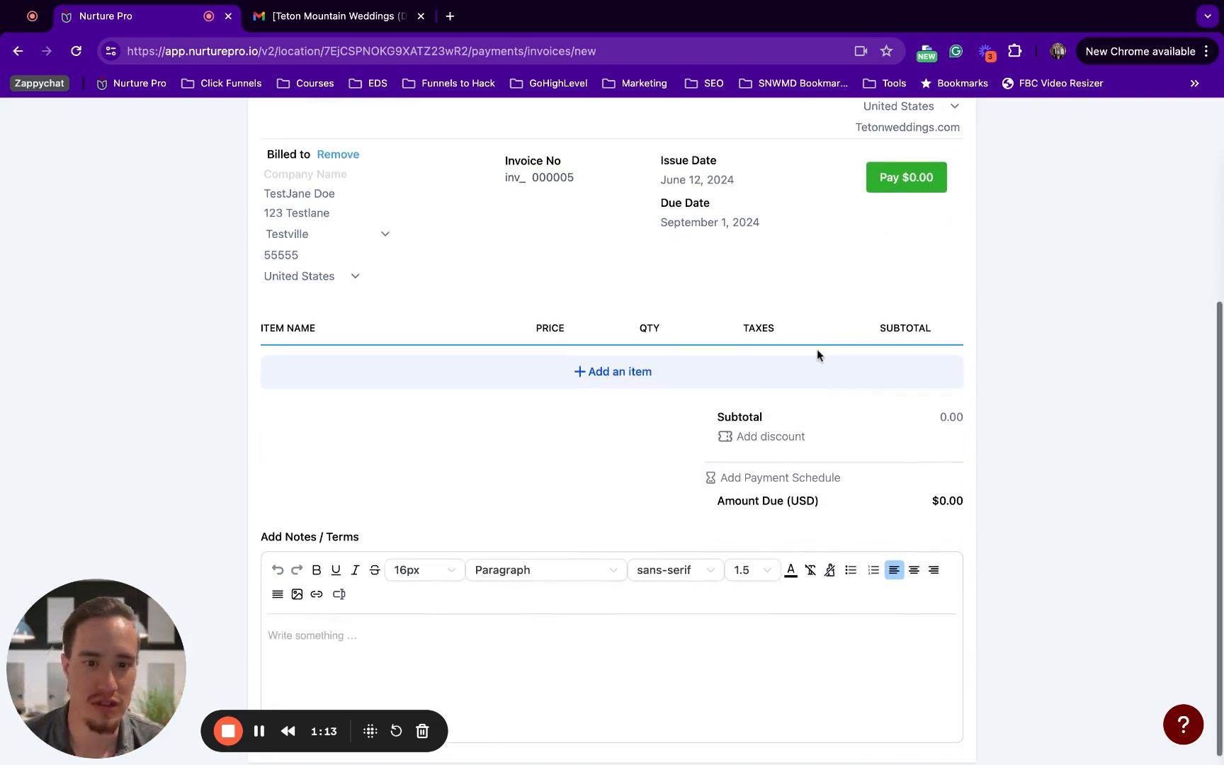
{"action": "left_click", "coordinate": [661, 369]}
{"action": "left_click", "coordinate": [522, 440]}
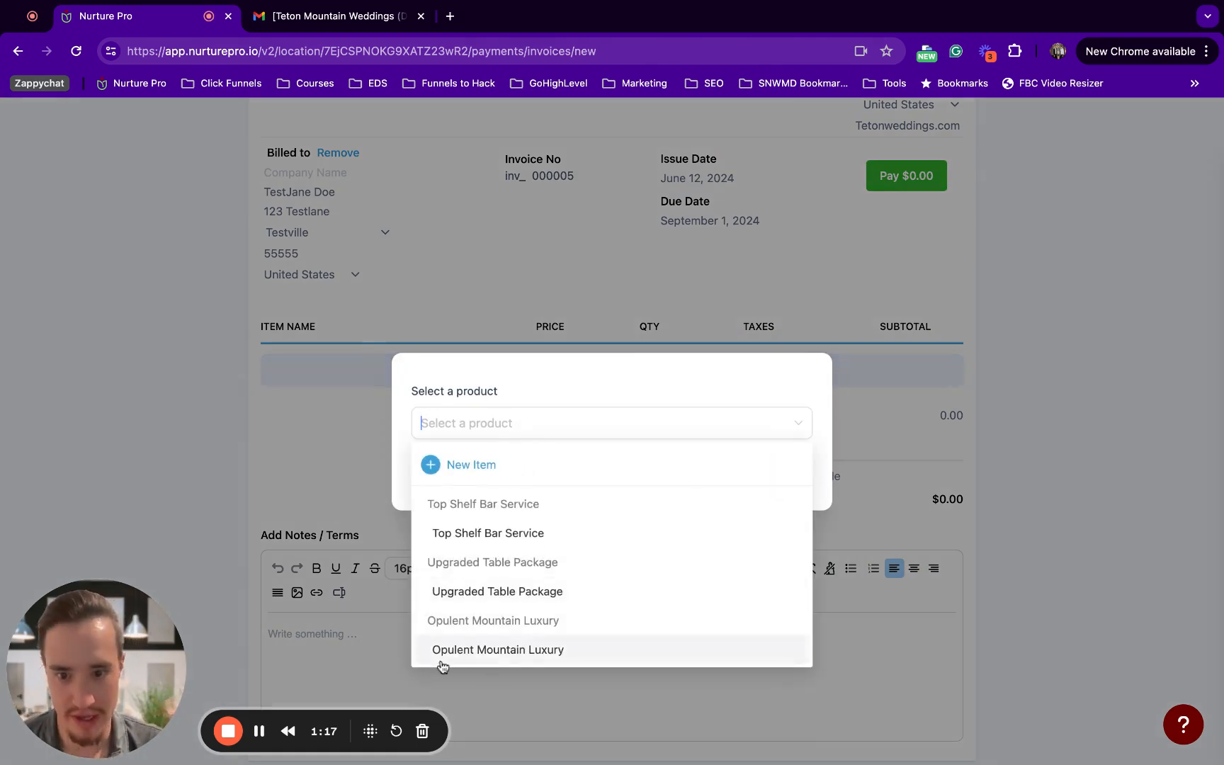
{"action": "left_click", "coordinate": [525, 650]}
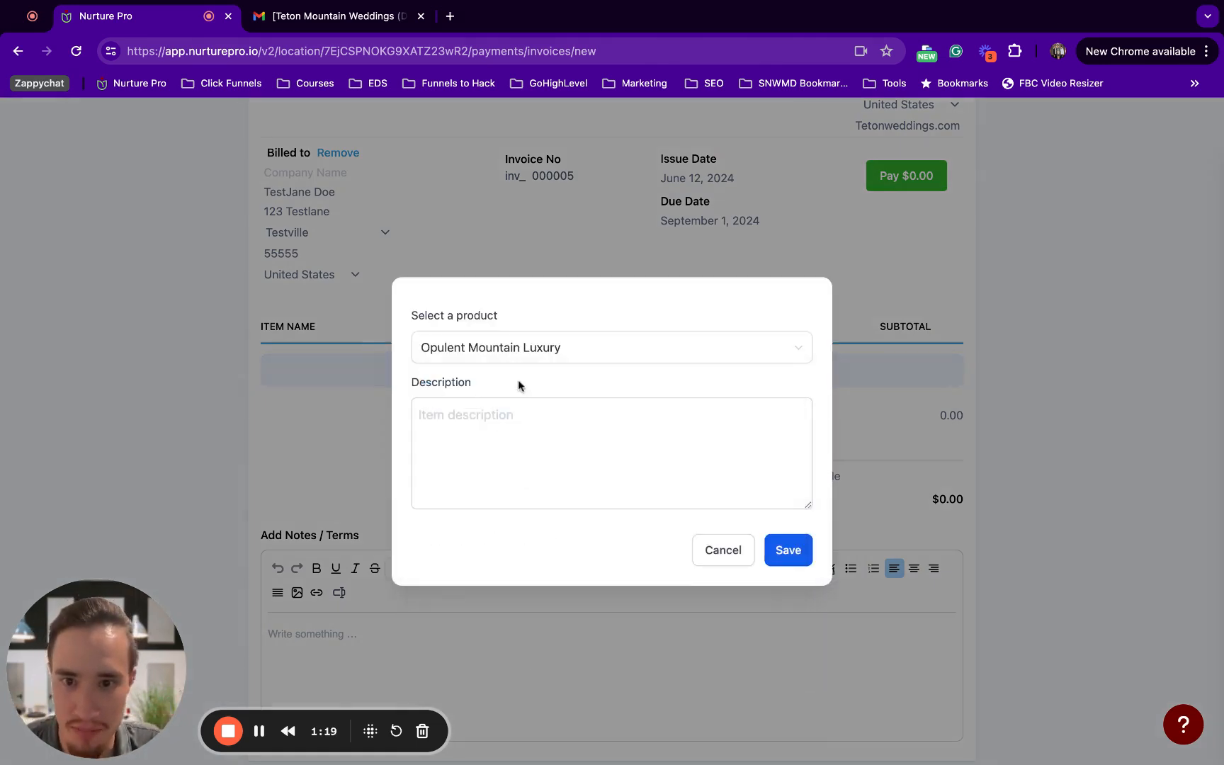
{"action": "left_click", "coordinate": [789, 551]}
Add the Upgraded Table Package product as the second invoice line item
{"action": "left_click", "coordinate": [606, 445]}
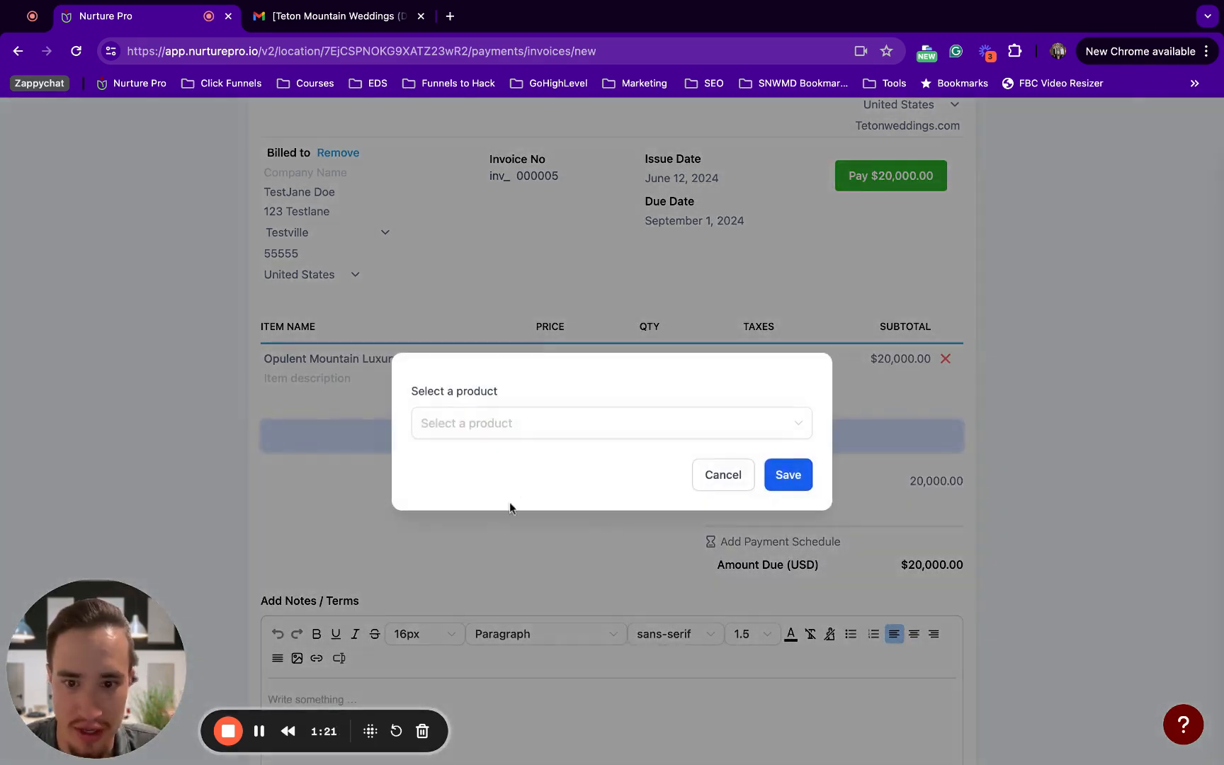
{"action": "left_click", "coordinate": [484, 435]}
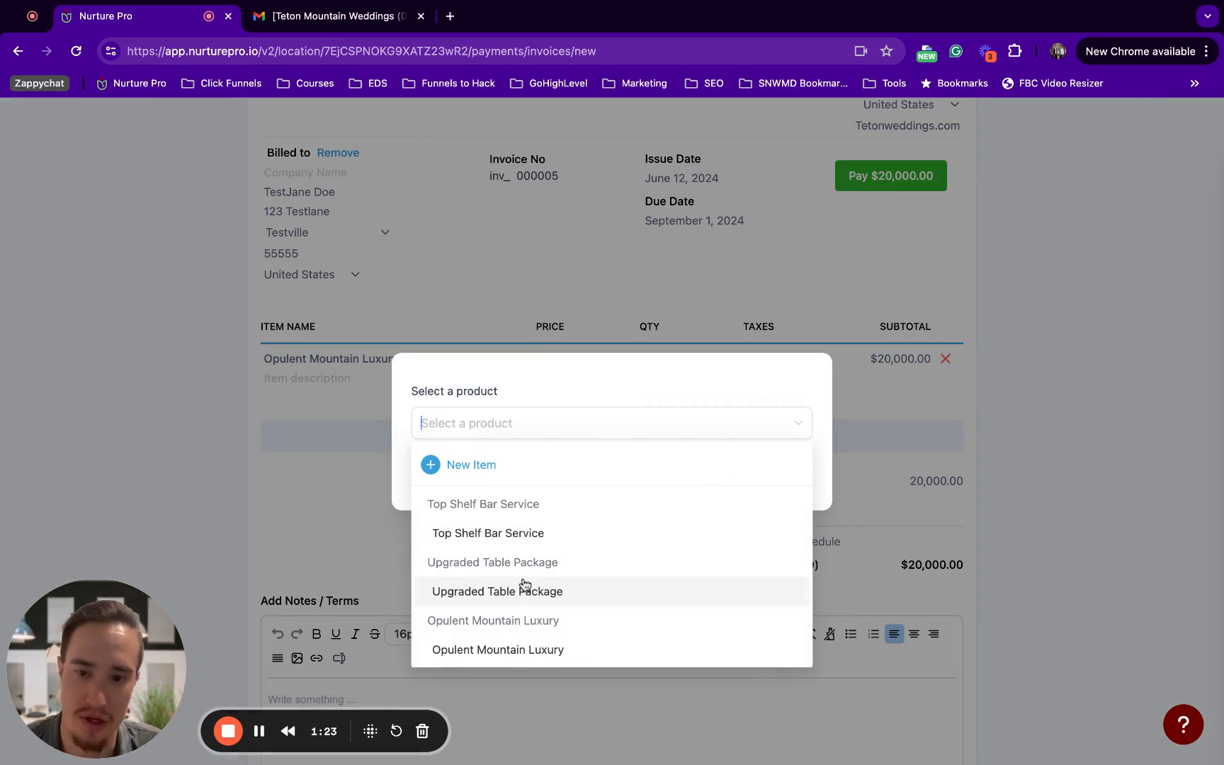
{"action": "left_click", "coordinate": [549, 590]}
{"action": "left_click", "coordinate": [779, 555]}
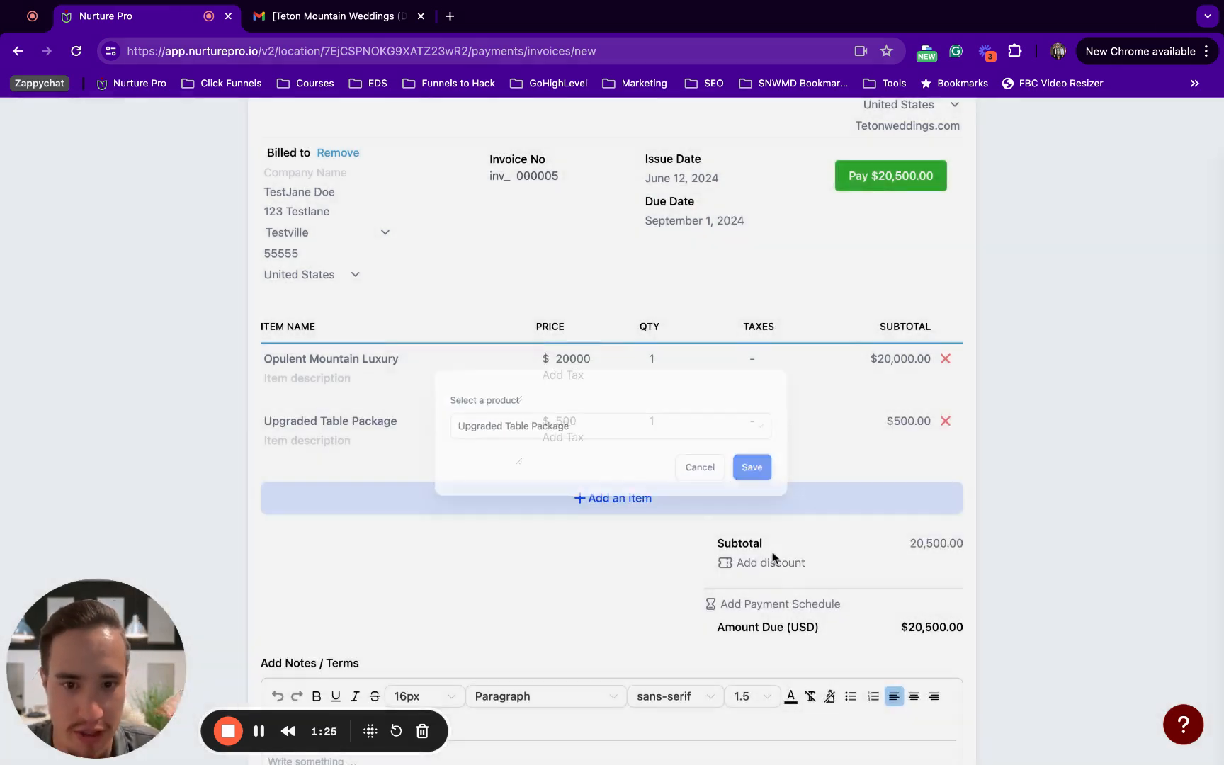
Add the Top Shelf Bar Service product as the third invoice line item
{"action": "left_click", "coordinate": [642, 508]}
{"action": "left_click", "coordinate": [529, 423]}
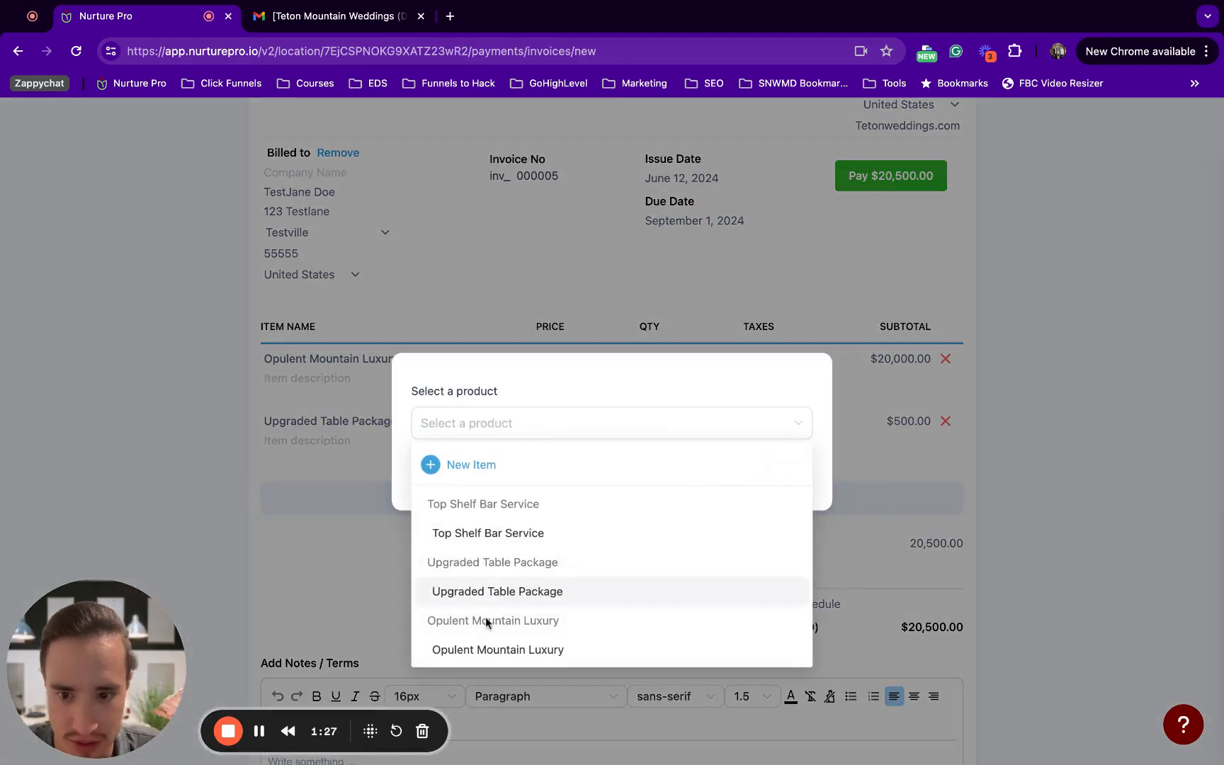
{"action": "left_click", "coordinate": [523, 531]}
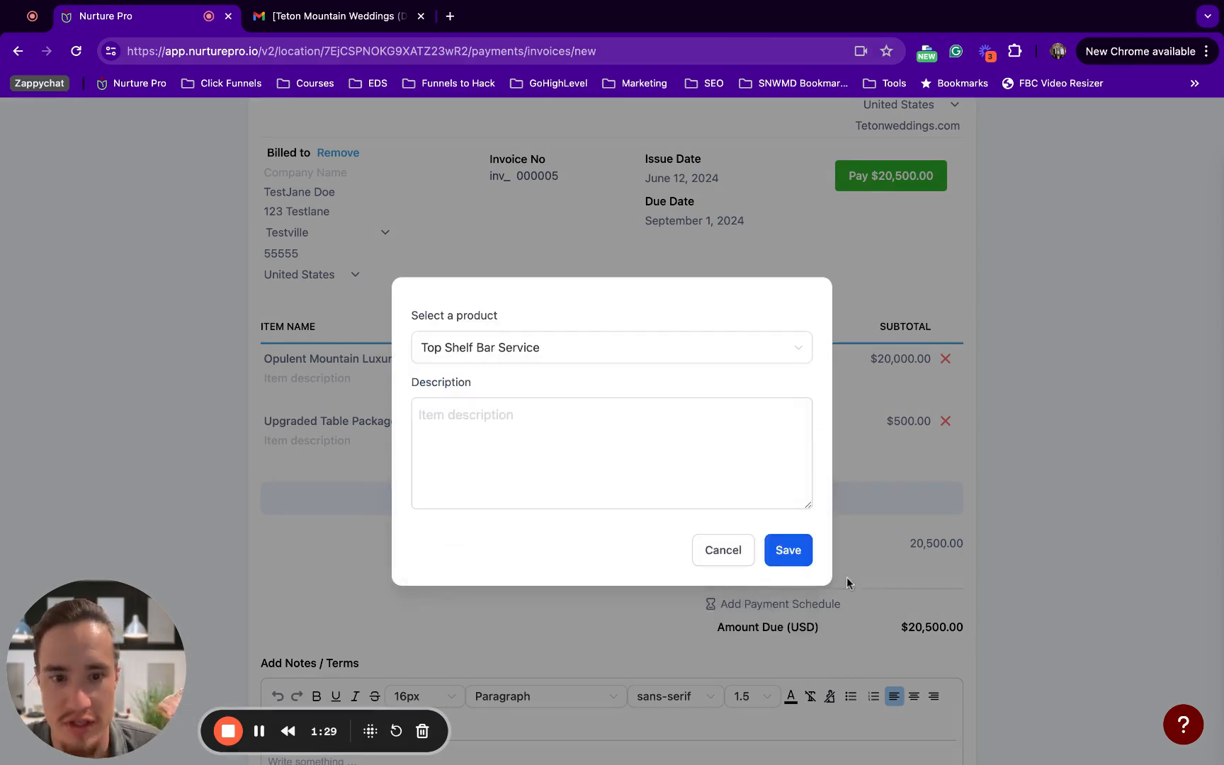
{"action": "left_click", "coordinate": [793, 559]}
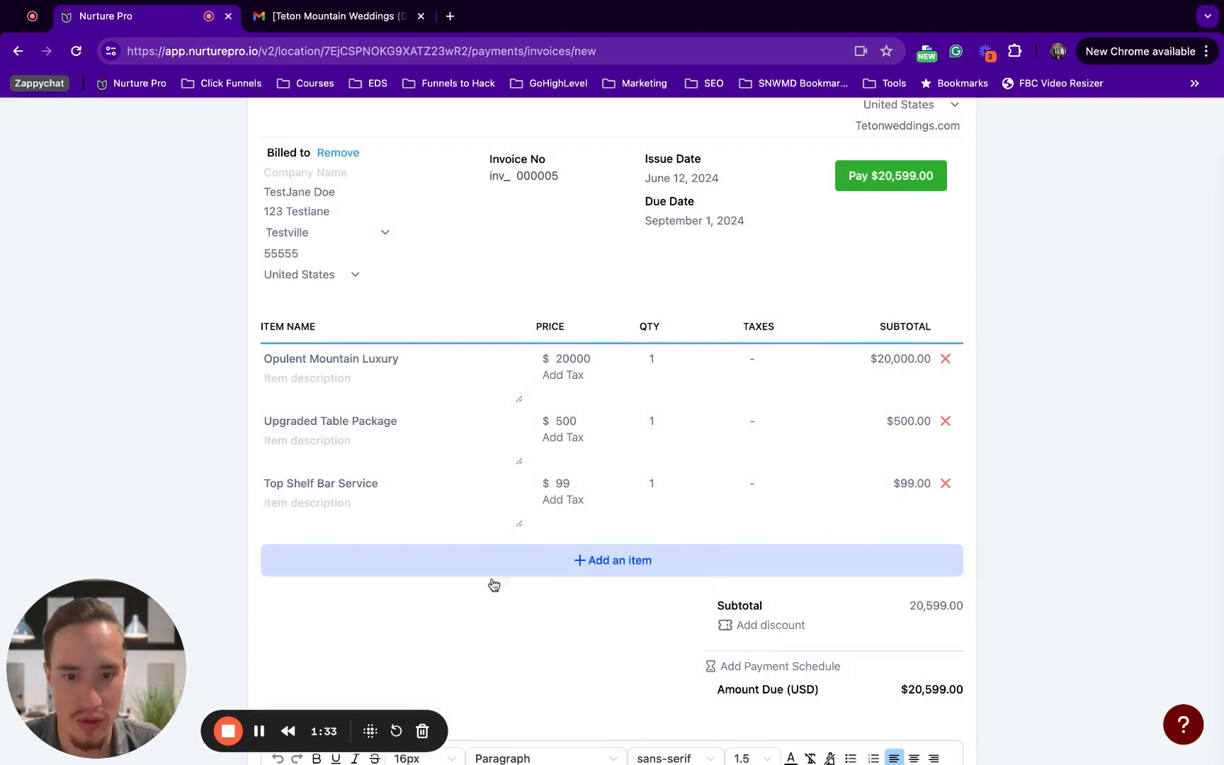
Start a new custom invoice item named "DJ Service" with the product type "A service"
{"action": "left_click", "coordinate": [616, 561]}
{"action": "left_click", "coordinate": [462, 431]}
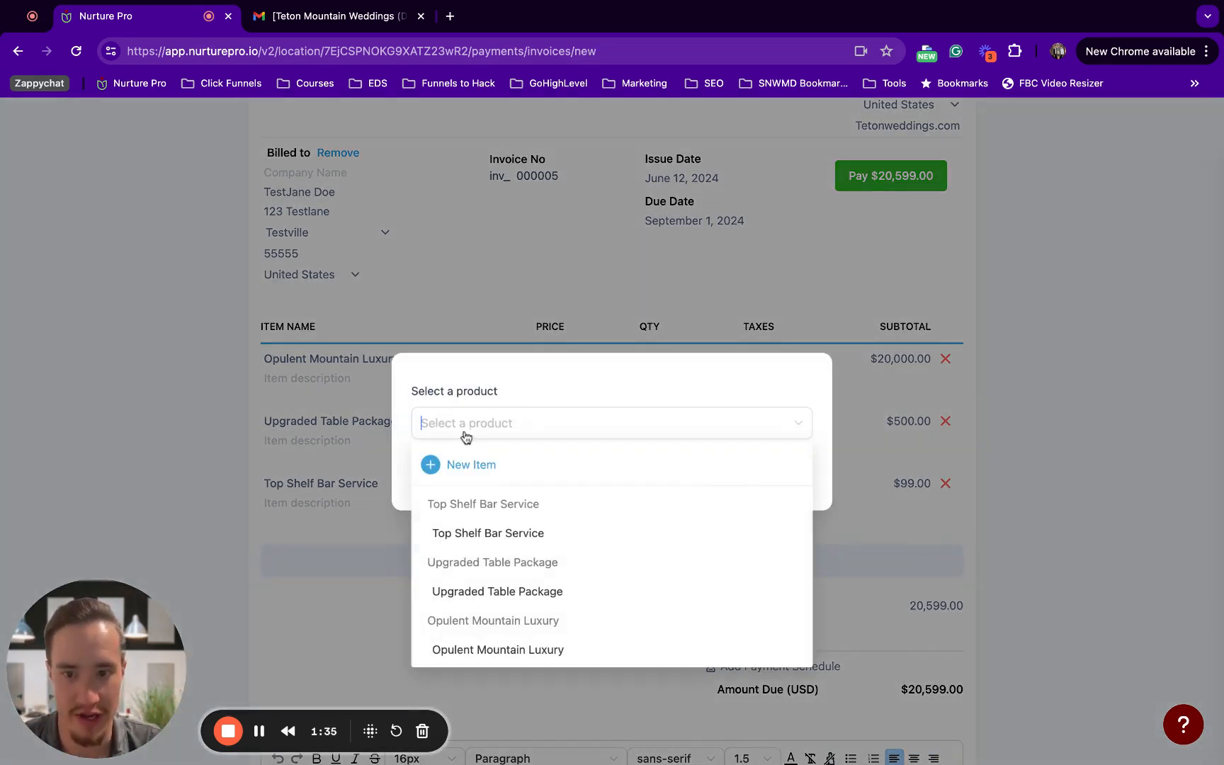
{"action": "left_click", "coordinate": [449, 469]}
{"action": "left_click", "coordinate": [511, 363]}
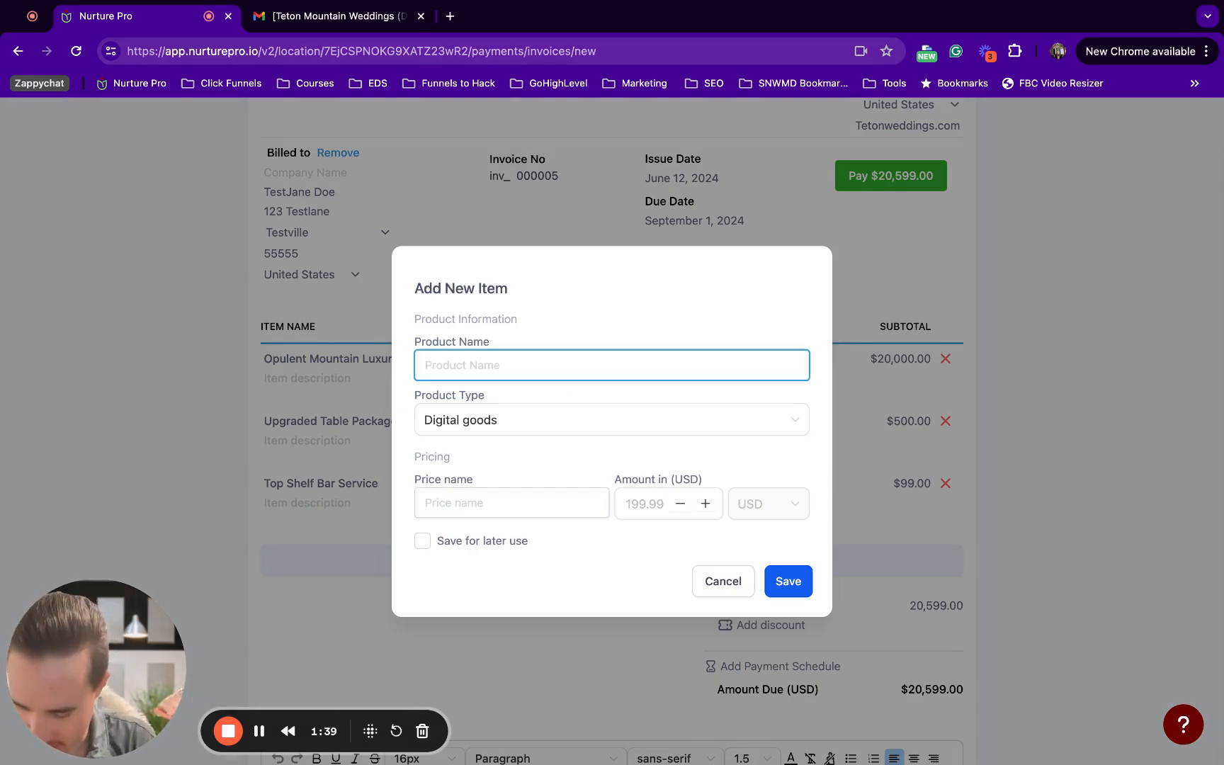
{"action": "type", "text": "DJ Service"}
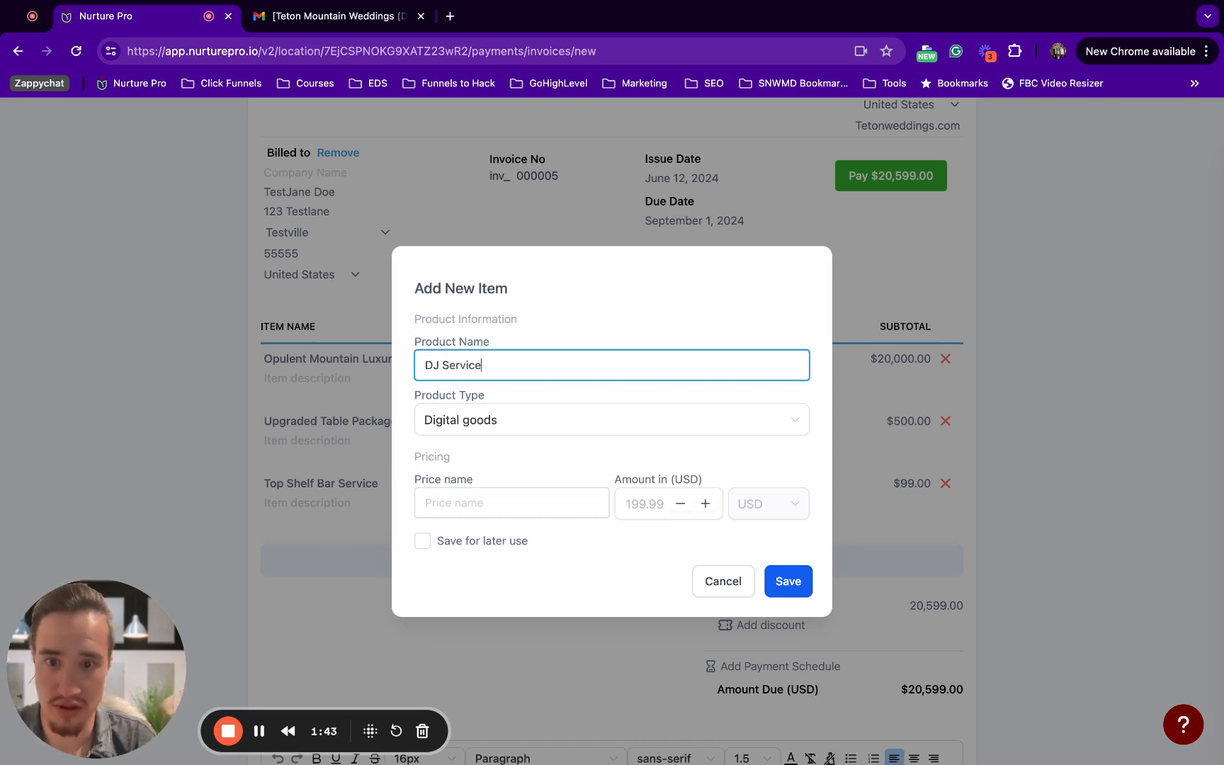
{"action": "left_click", "coordinate": [481, 427]}
{"action": "left_click", "coordinate": [461, 514]}
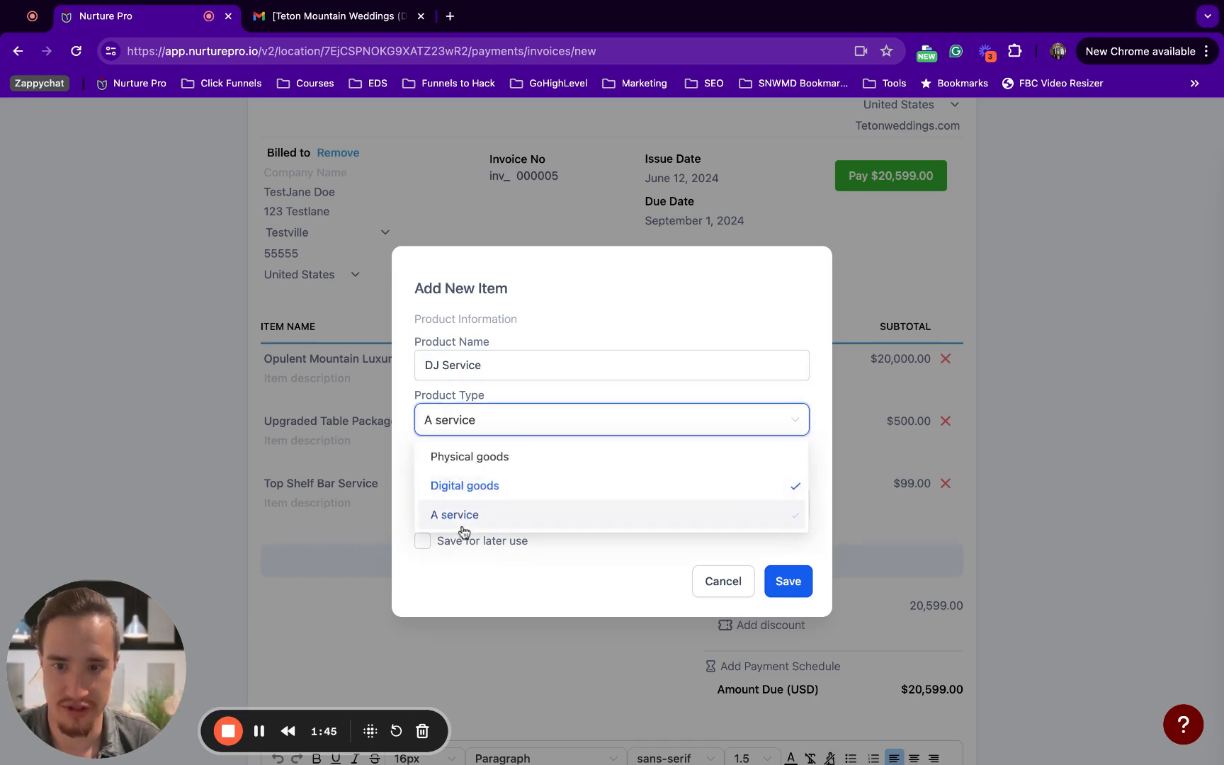
Set the DJ Service amount to 997 USD with the price name "$997", and enable saving the item for later use
{"action": "left_click", "coordinate": [485, 506]}
{"action": "left_click", "coordinate": [635, 499]}
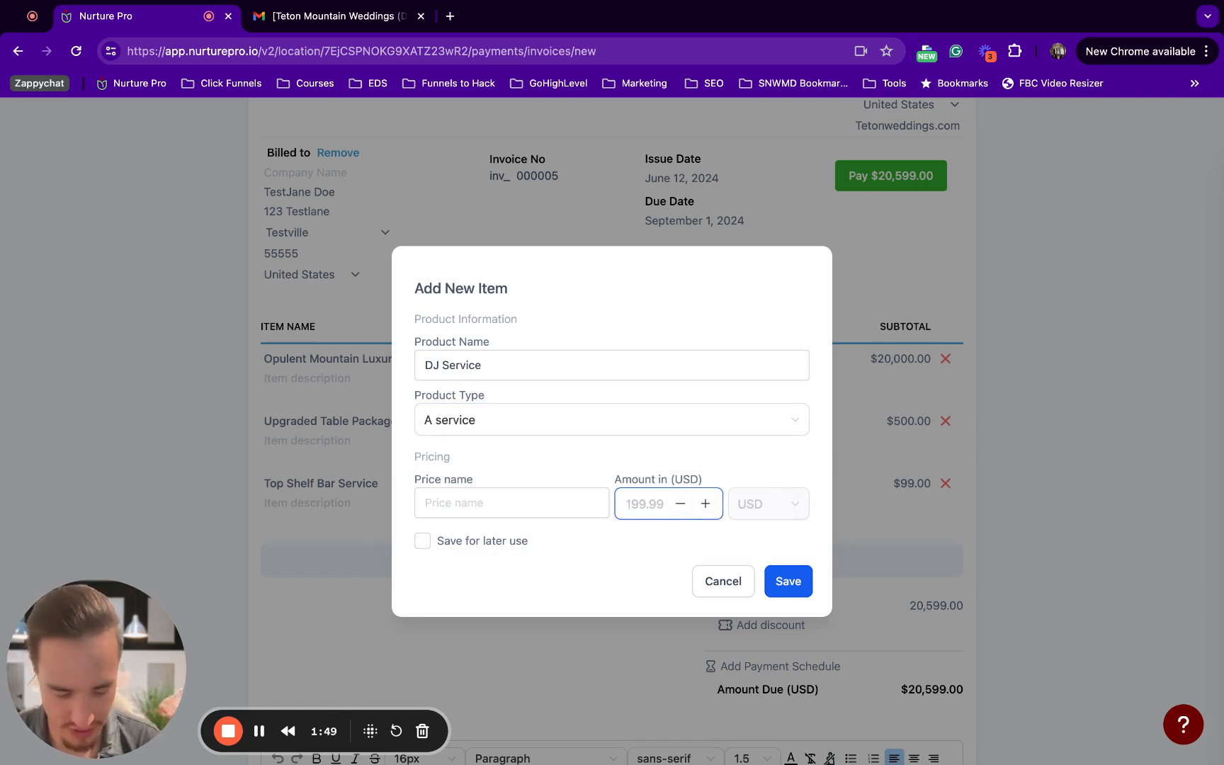
{"action": "type", "text": "997"}
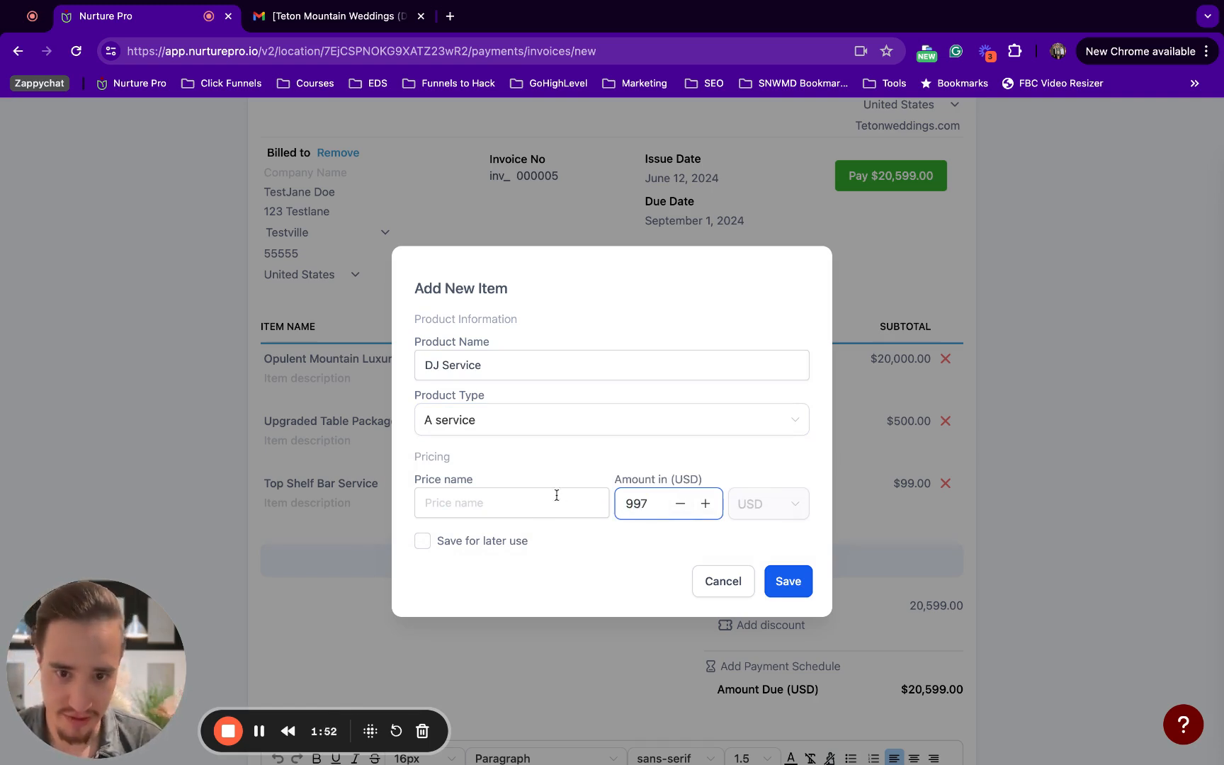
{"action": "left_click", "coordinate": [539, 508]}
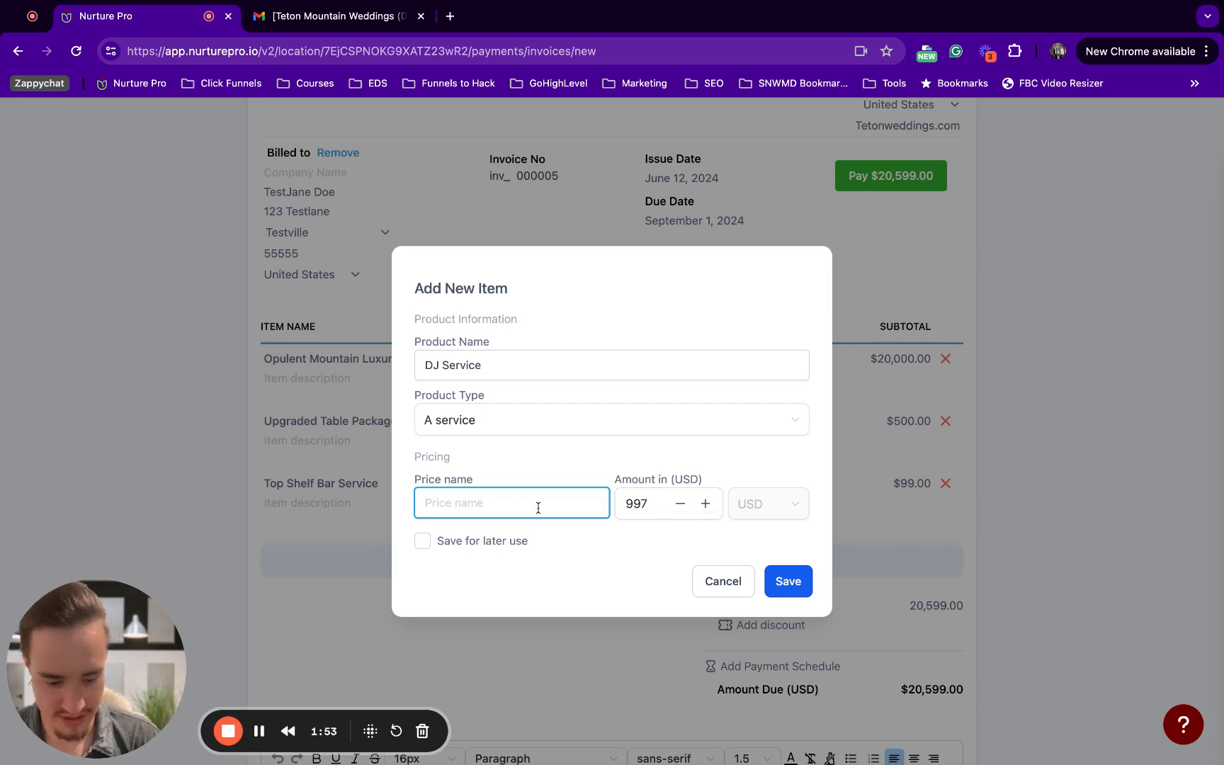
{"action": "type", "text": "$997"}
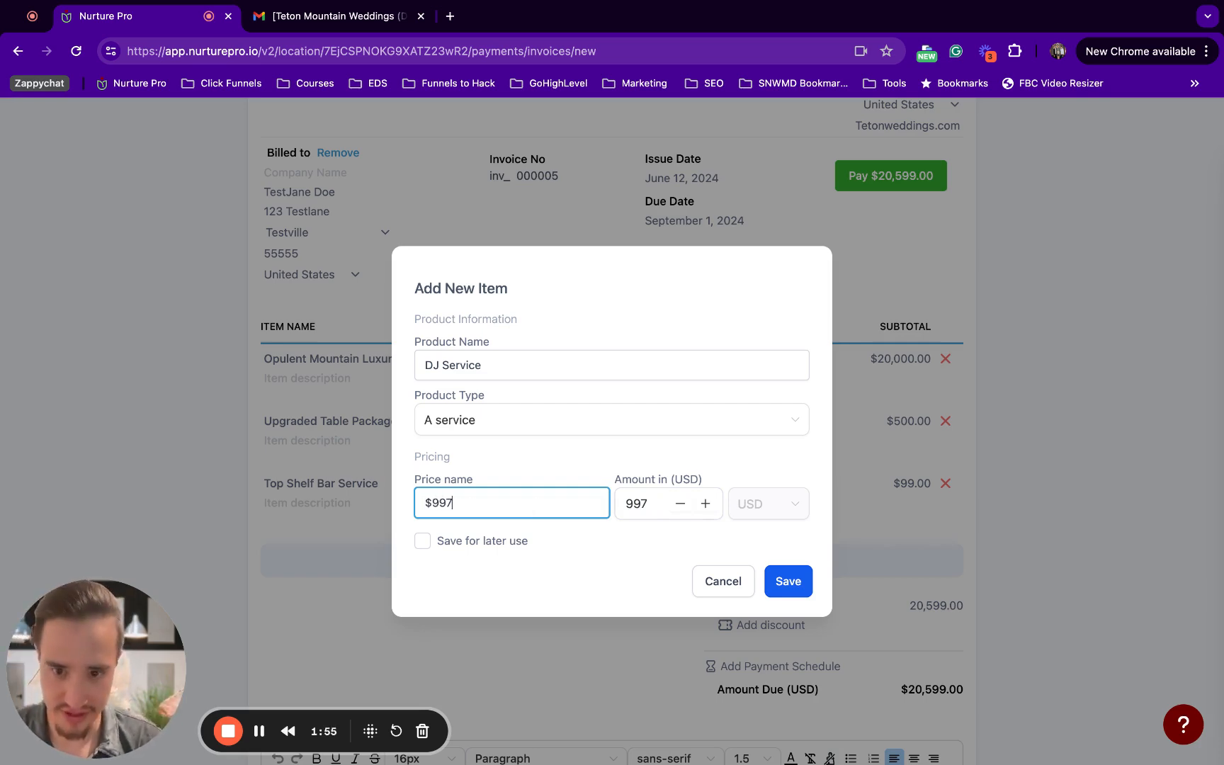
{"action": "left_click", "coordinate": [423, 542]}
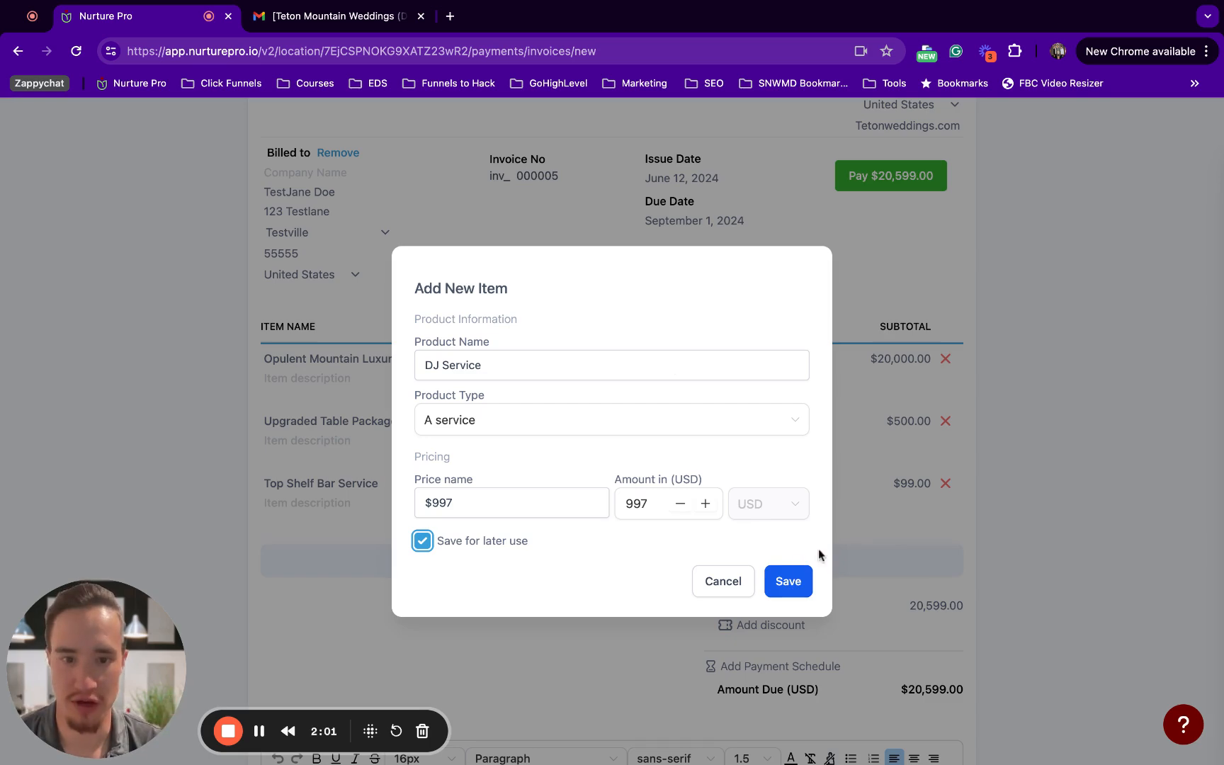
Save the custom DJ Service item so it is added to the invoice
{"action": "left_click", "coordinate": [795, 582]}
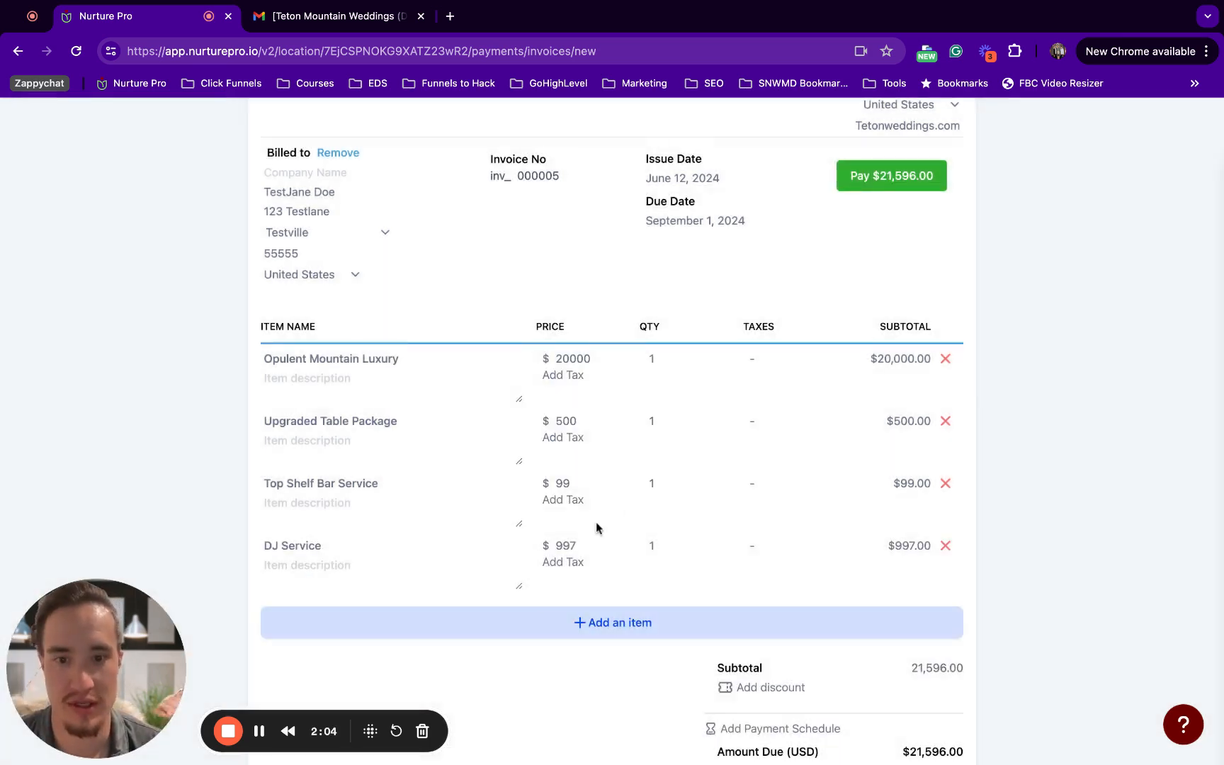
{"action": "scroll", "coordinate": [595, 527], "scroll_direction": "down", "scroll_amount": 2}
{"action": "left_click", "coordinate": [640, 538]}
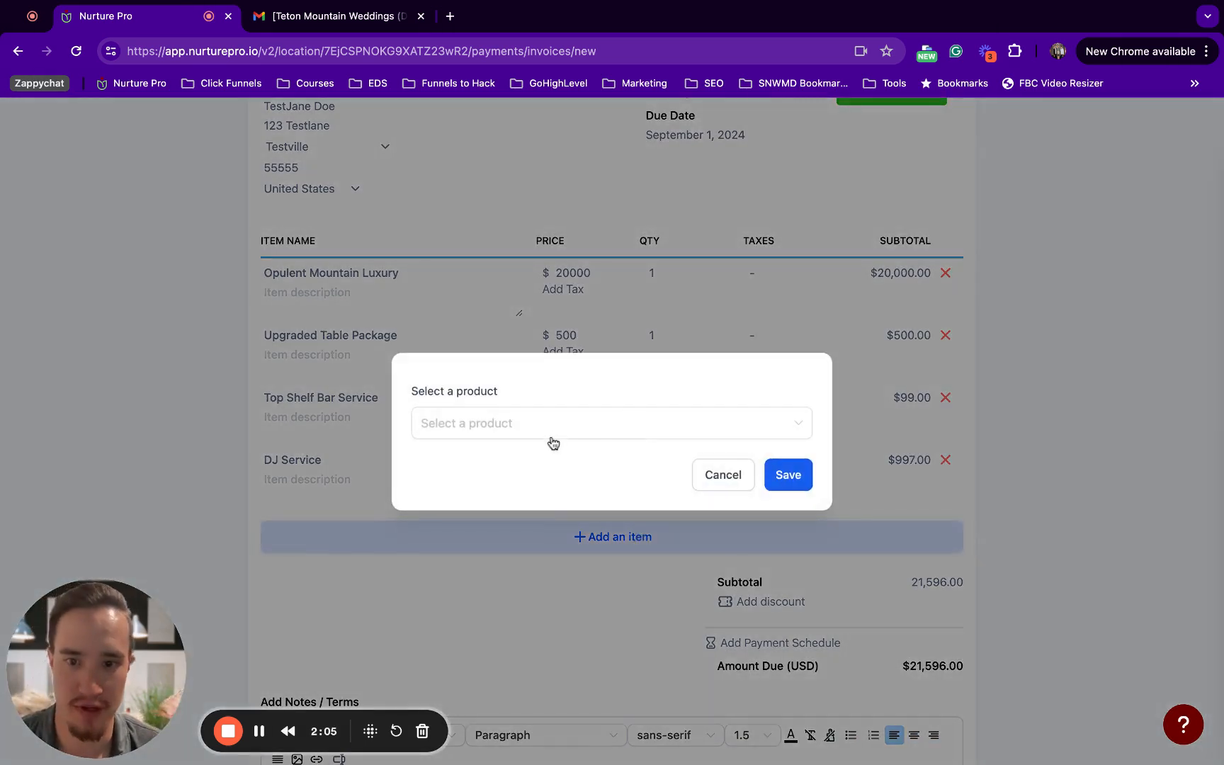
{"action": "left_click", "coordinate": [559, 440]}
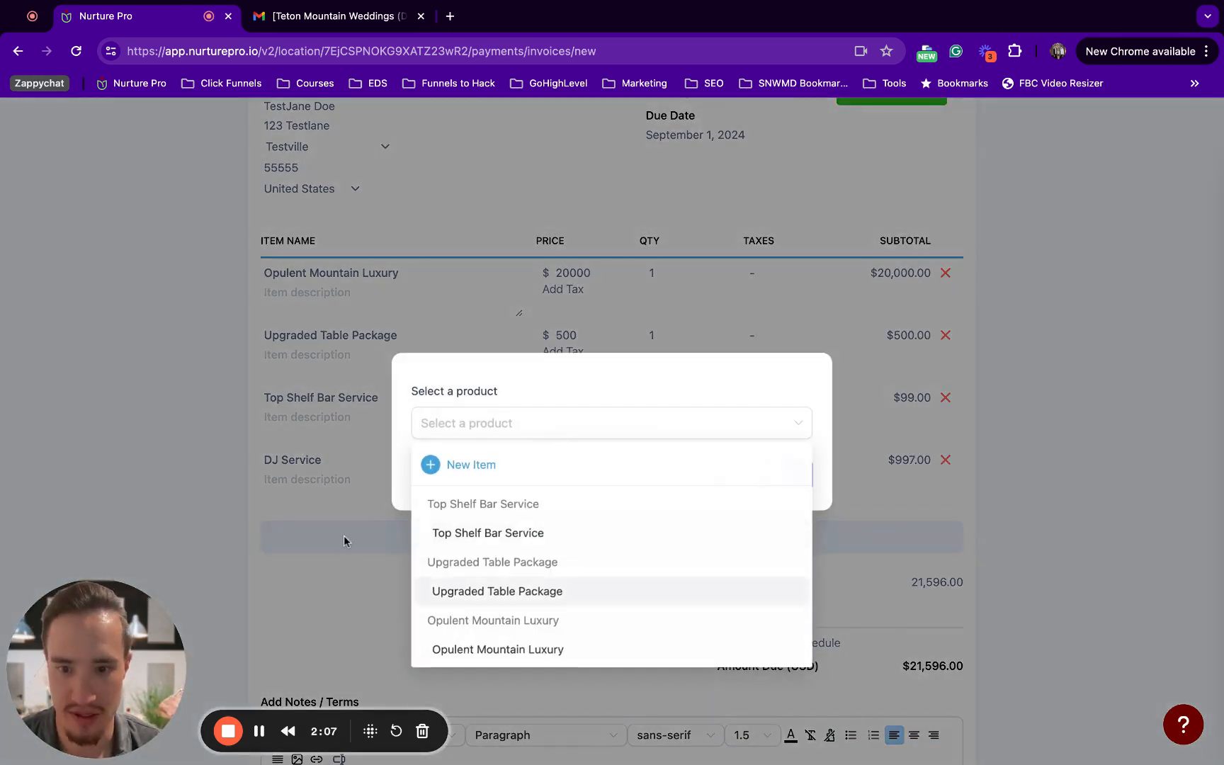
{"action": "left_click", "coordinate": [344, 538]}
{"action": "left_click", "coordinate": [585, 538]}
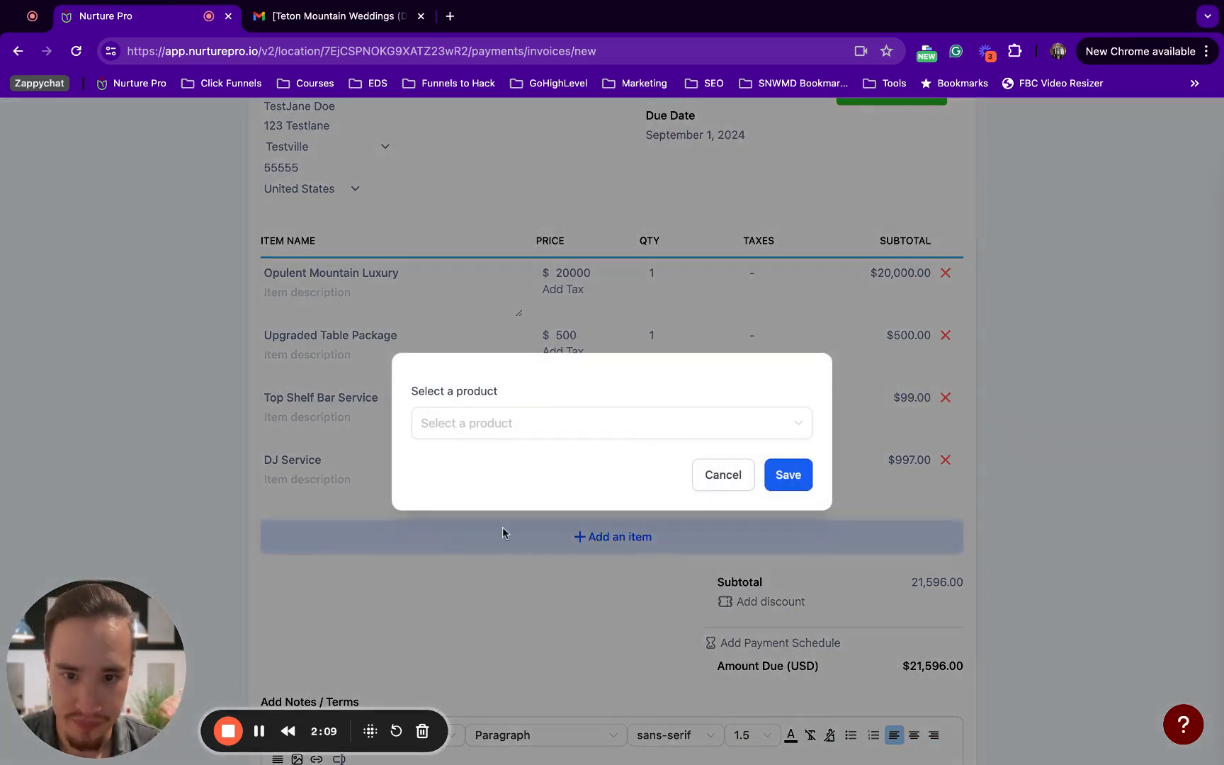
{"action": "left_click", "coordinate": [499, 421]}
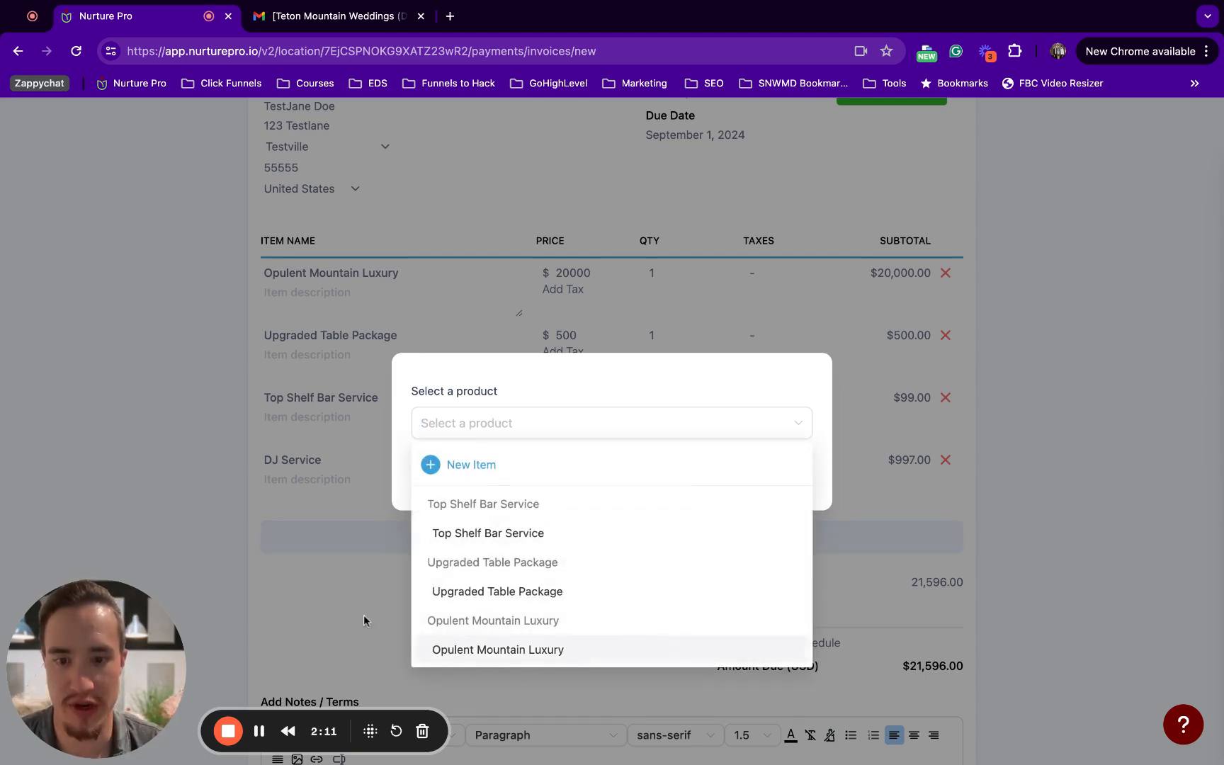
{"action": "left_click", "coordinate": [316, 622]}
{"action": "scroll", "coordinate": [326, 595], "scroll_direction": "down", "scroll_amount": 5}
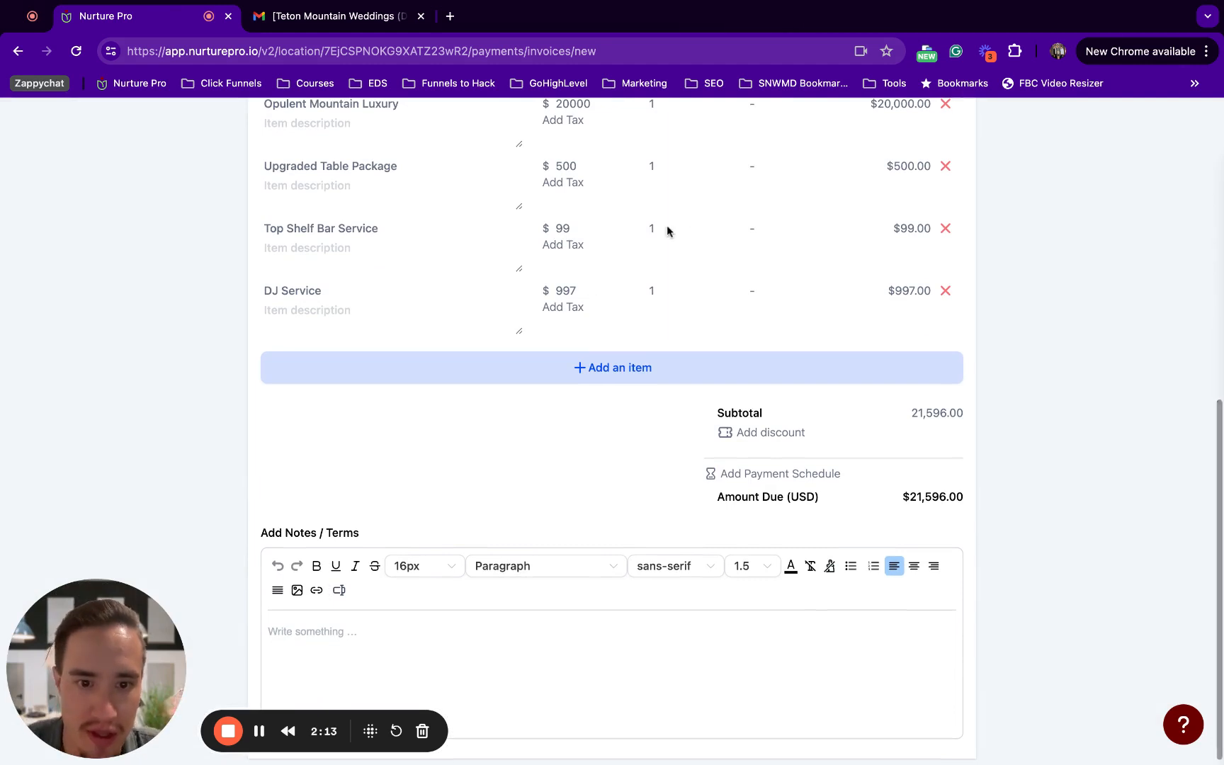
Apply the 3% Credit Card Fee tax to the Opulent Mountain Luxury line item
{"action": "scroll", "coordinate": [670, 231], "scroll_direction": "up", "scroll_amount": 5}
{"action": "left_click", "coordinate": [566, 287]}
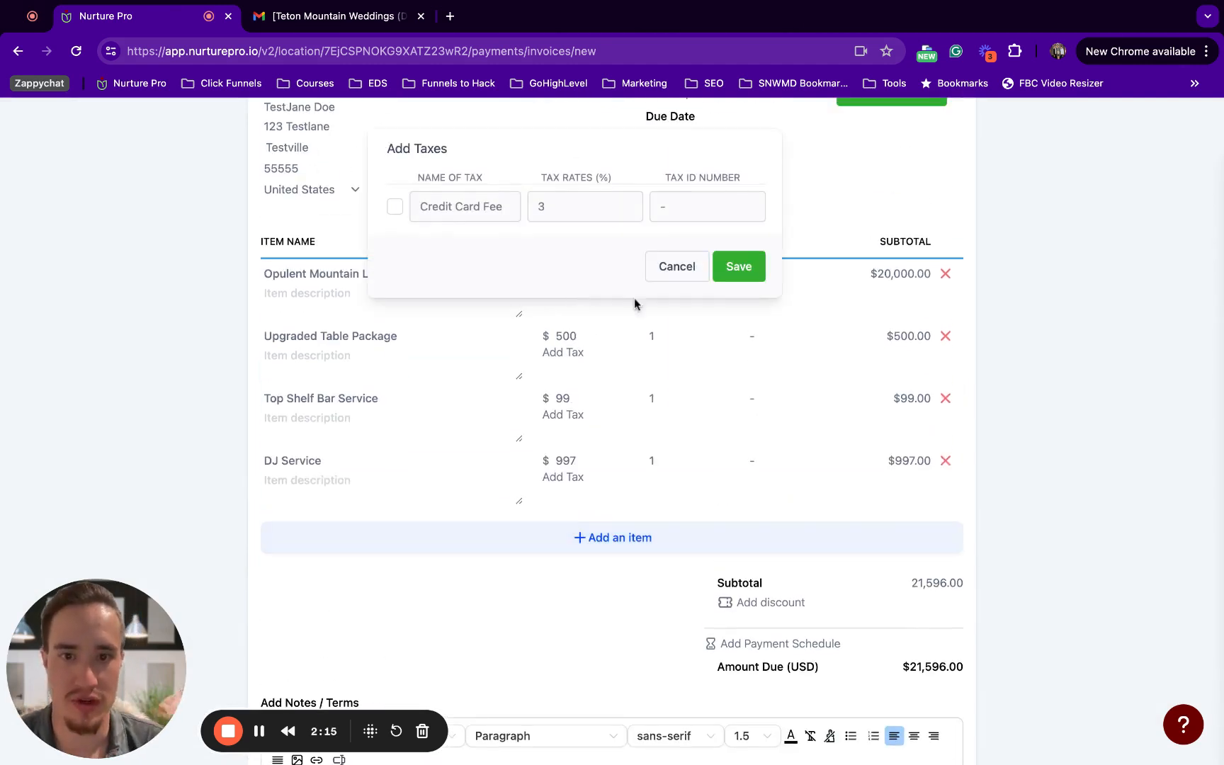
{"action": "left_click", "coordinate": [395, 206]}
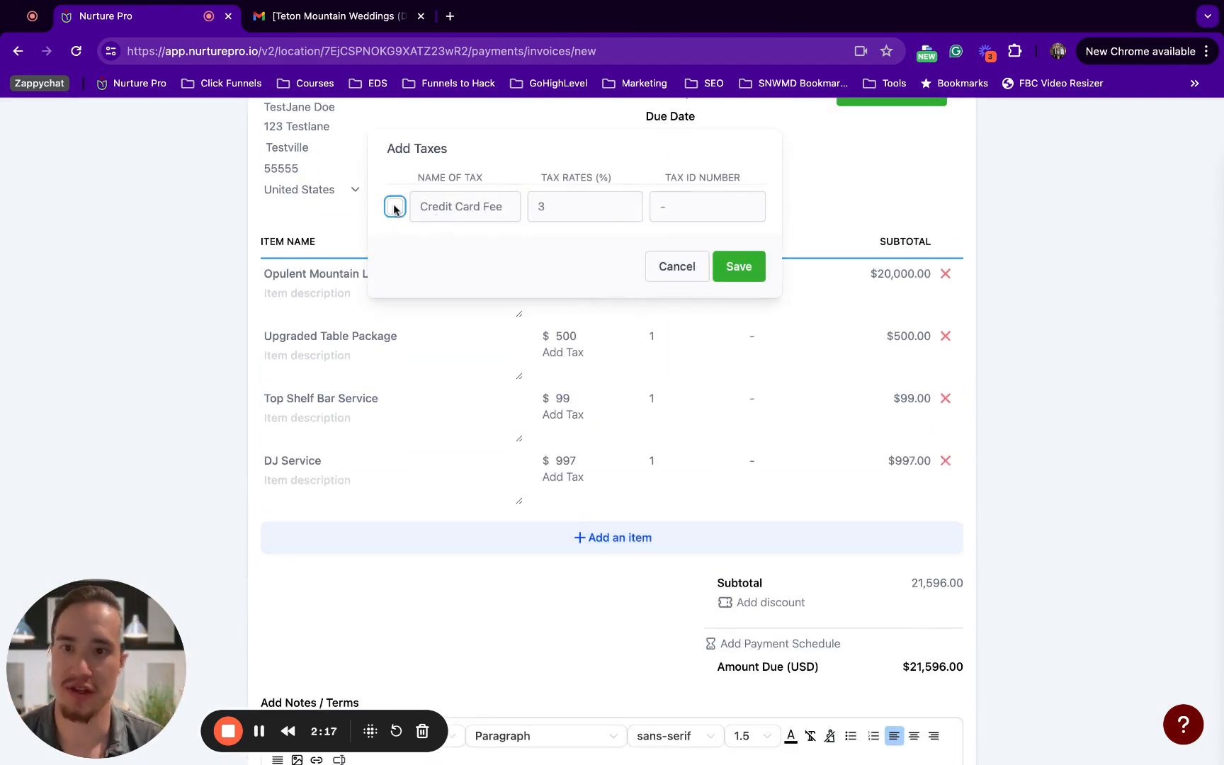
{"action": "scroll", "coordinate": [587, 360], "scroll_direction": "up", "scroll_amount": 3}
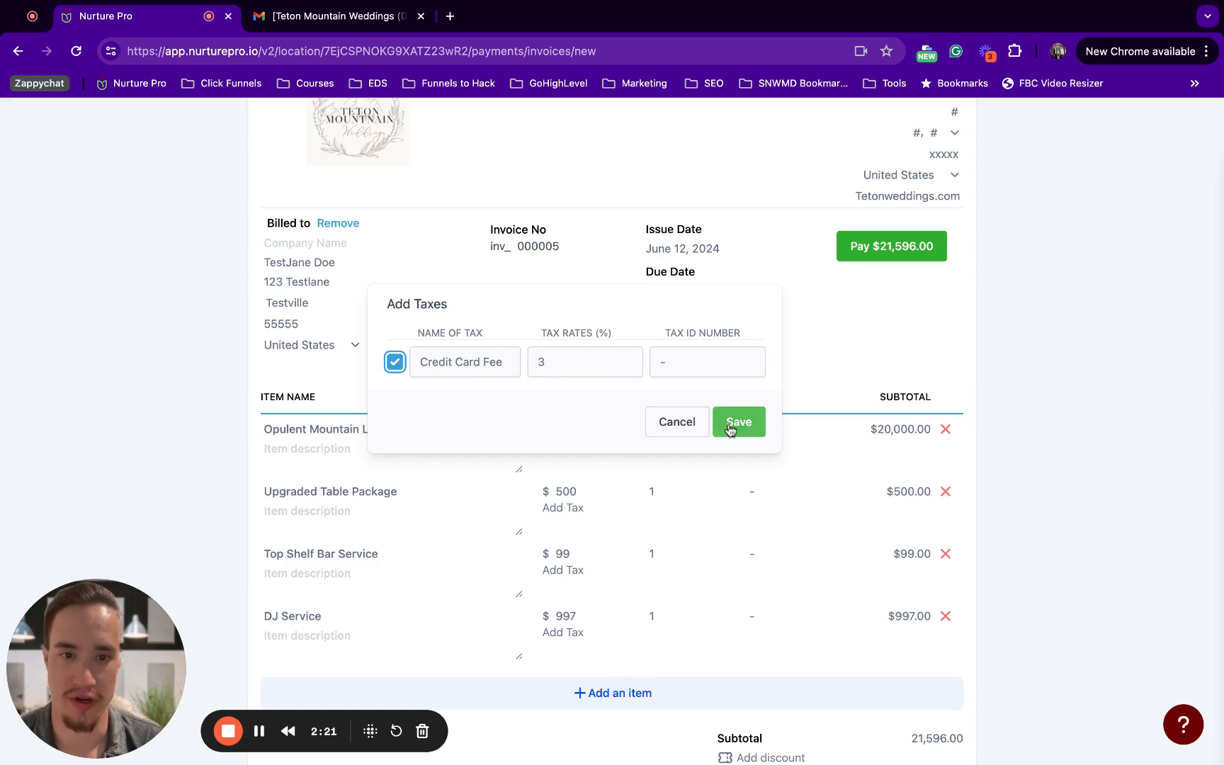
{"action": "left_click", "coordinate": [762, 432]}
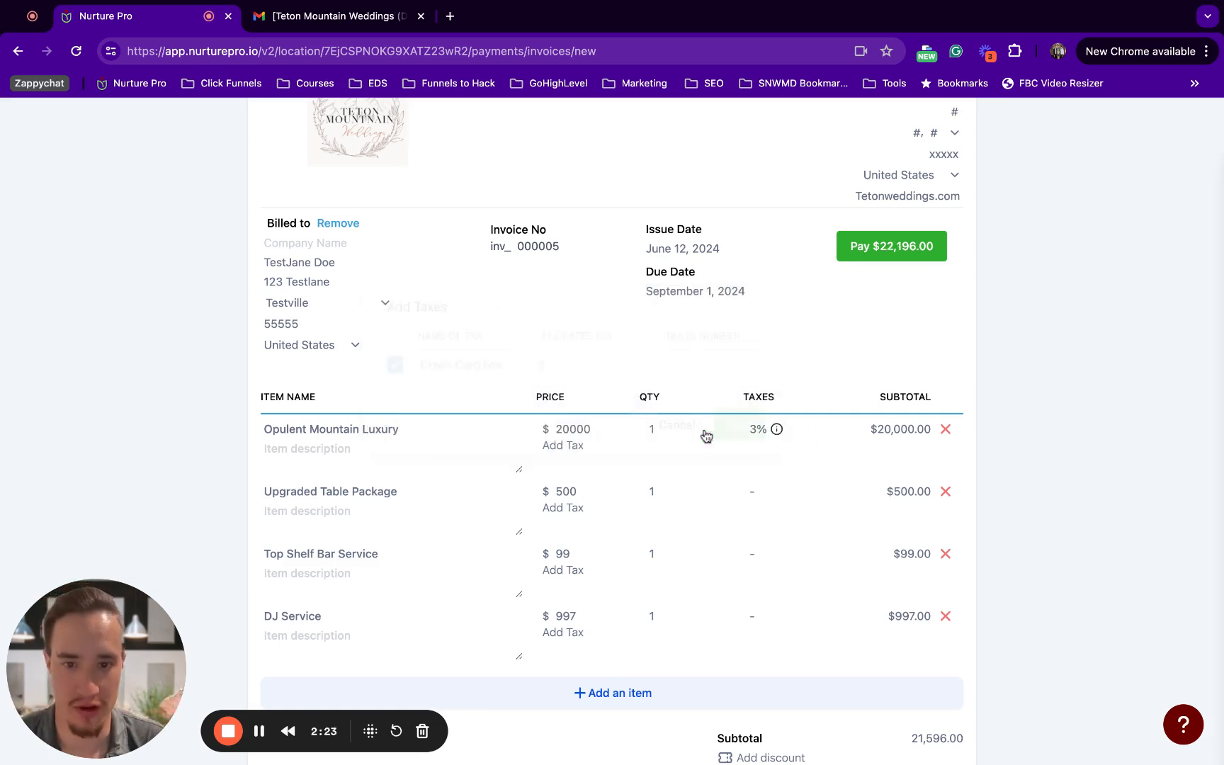
Apply the 3% Credit Card Fee tax to the Upgraded Table Package and Top Shelf Bar Service line items
{"action": "left_click", "coordinate": [565, 508]}
{"action": "left_click", "coordinate": [395, 424]}
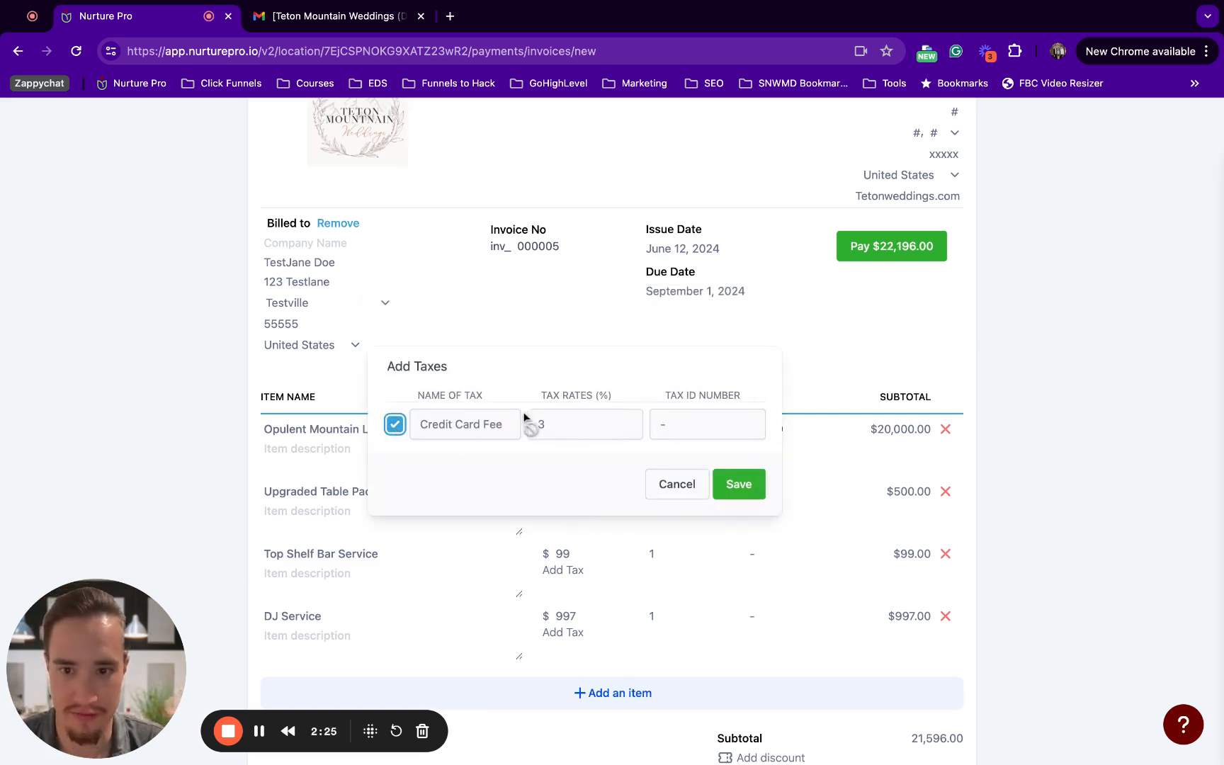
{"action": "left_click", "coordinate": [736, 484]}
{"action": "left_click", "coordinate": [563, 569]}
{"action": "left_click", "coordinate": [394, 486]}
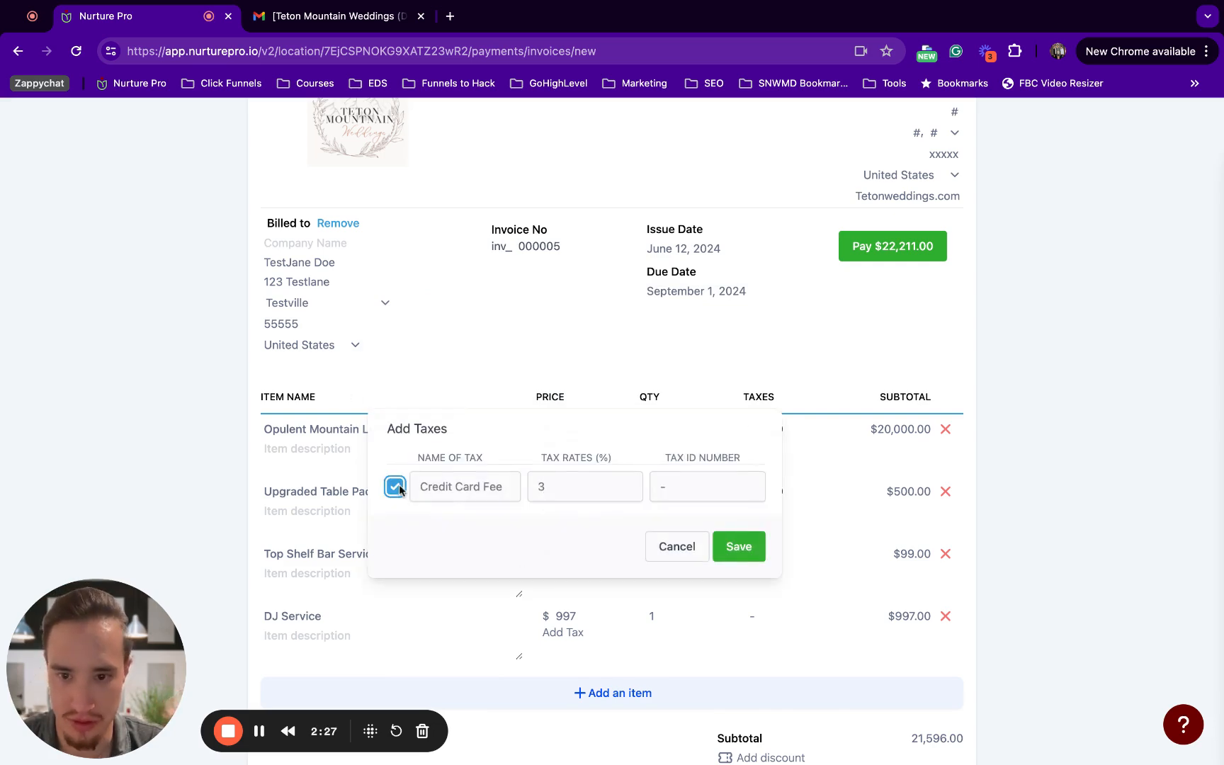
{"action": "left_click", "coordinate": [744, 554]}
Apply the 3% Credit Card Fee tax to the DJ Service line item
{"action": "left_click", "coordinate": [563, 633]}
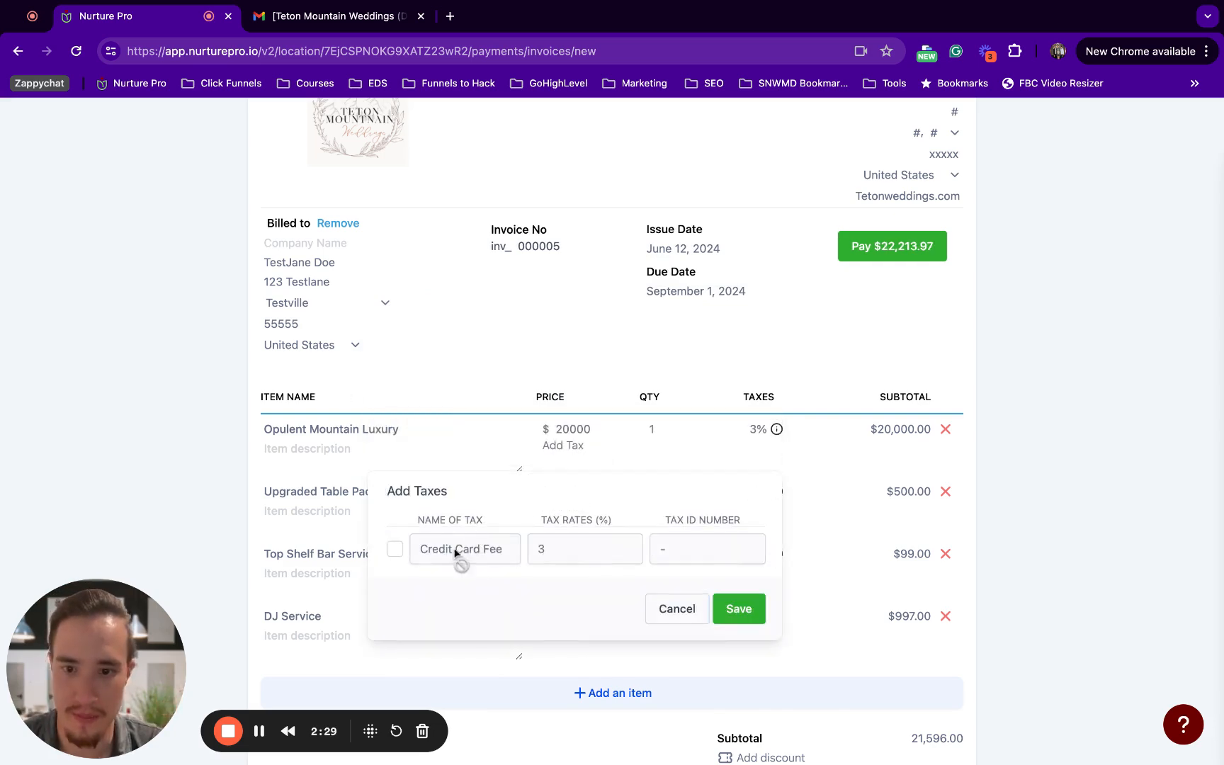
{"action": "left_click", "coordinate": [394, 549]}
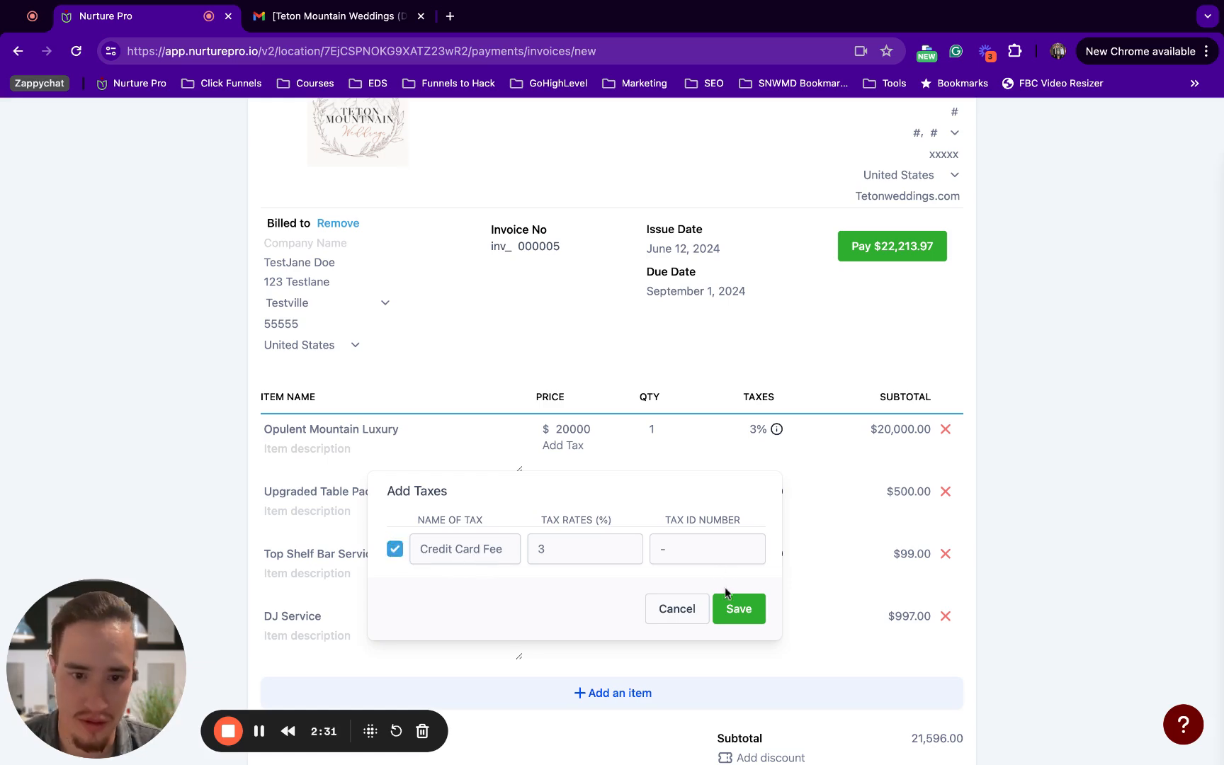
{"action": "left_click", "coordinate": [737, 608]}
Start a fixed-amount payment schedule for the invoice with the first and second payments set to $10000 each
{"action": "scroll", "coordinate": [714, 567], "scroll_direction": "down", "scroll_amount": 5}
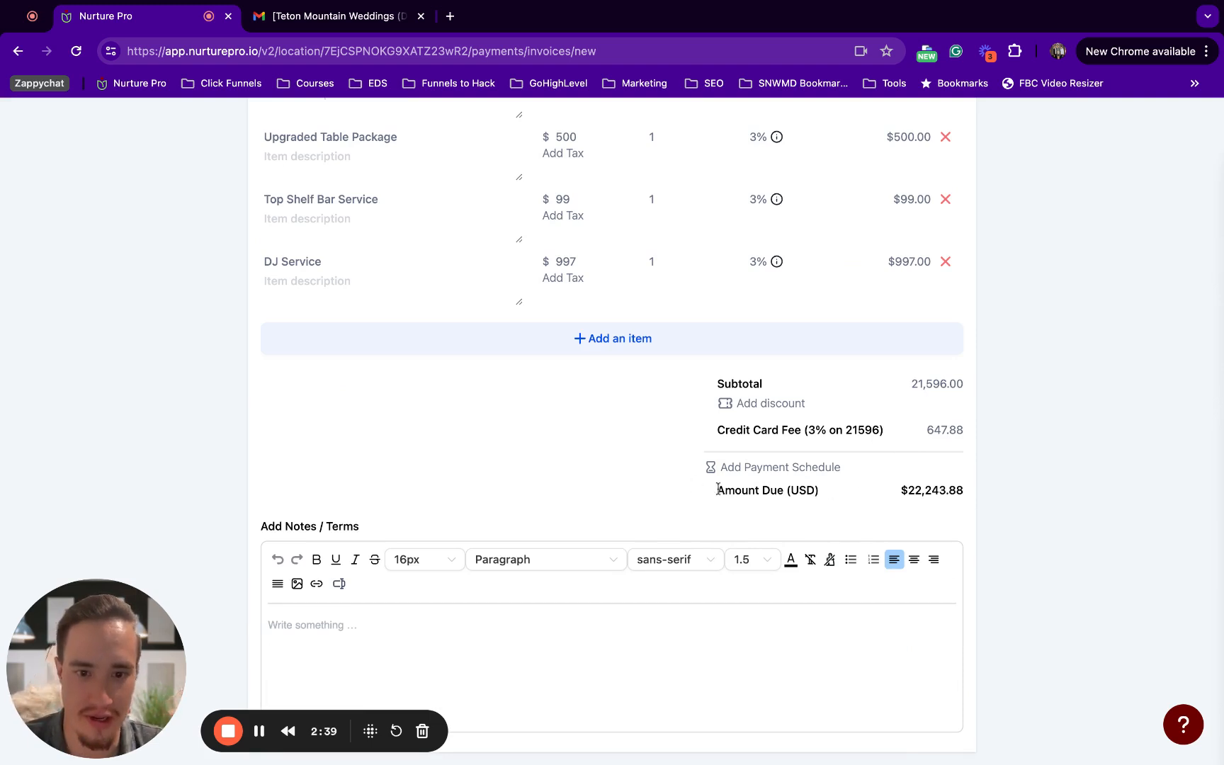
{"action": "left_click", "coordinate": [771, 468]}
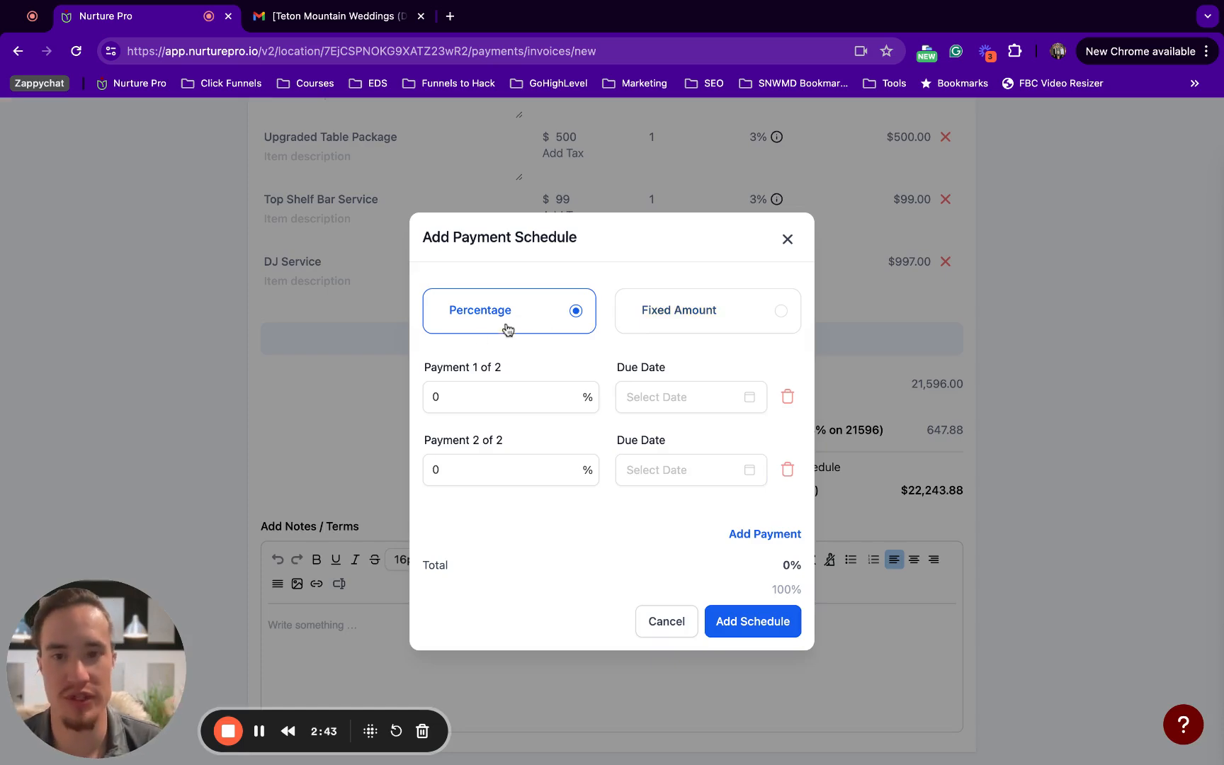
{"action": "left_click", "coordinate": [777, 313]}
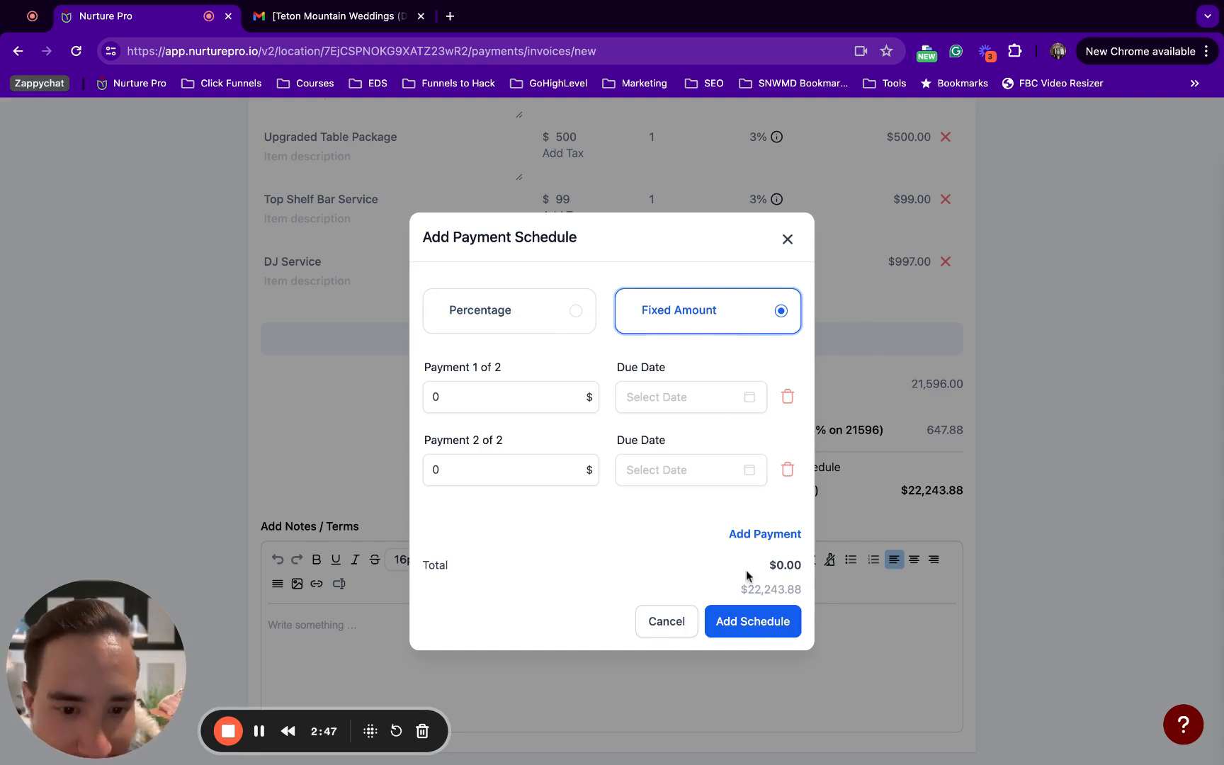
{"action": "left_click_drag", "start_coordinate": [741, 589], "coordinate": [794, 586]}
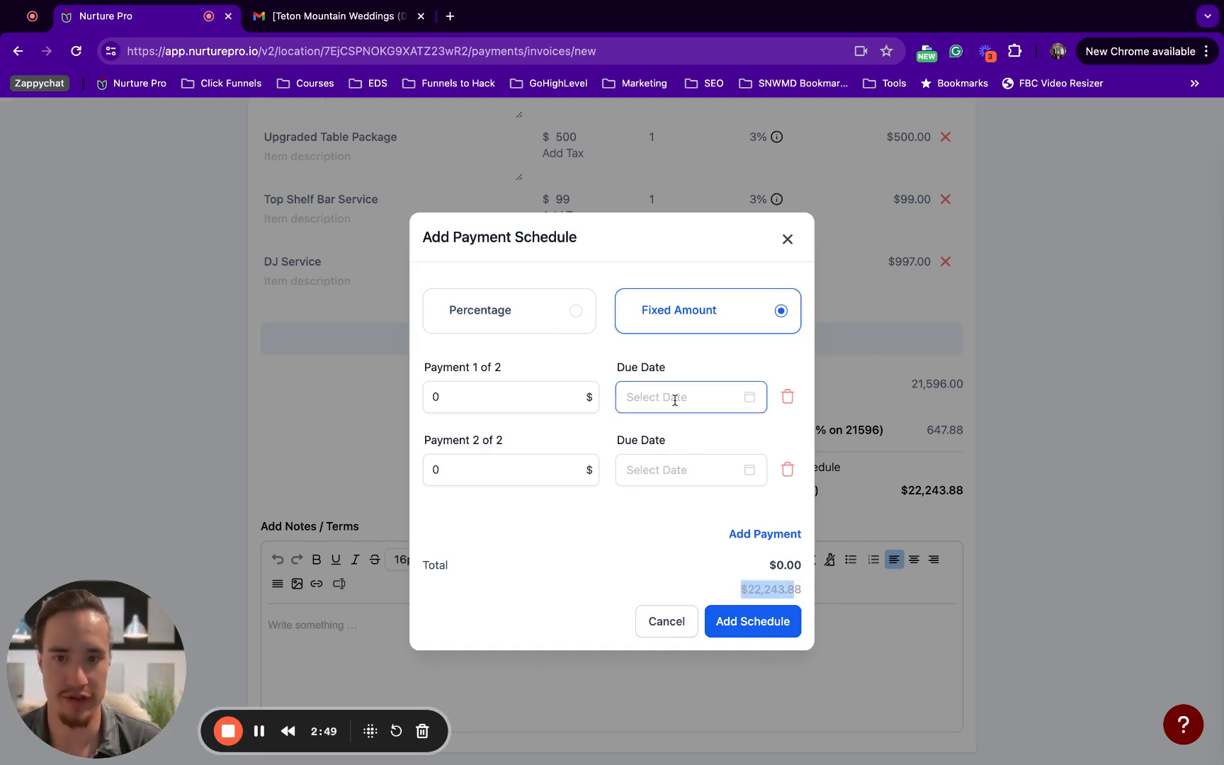
{"action": "left_click", "coordinate": [532, 391]}
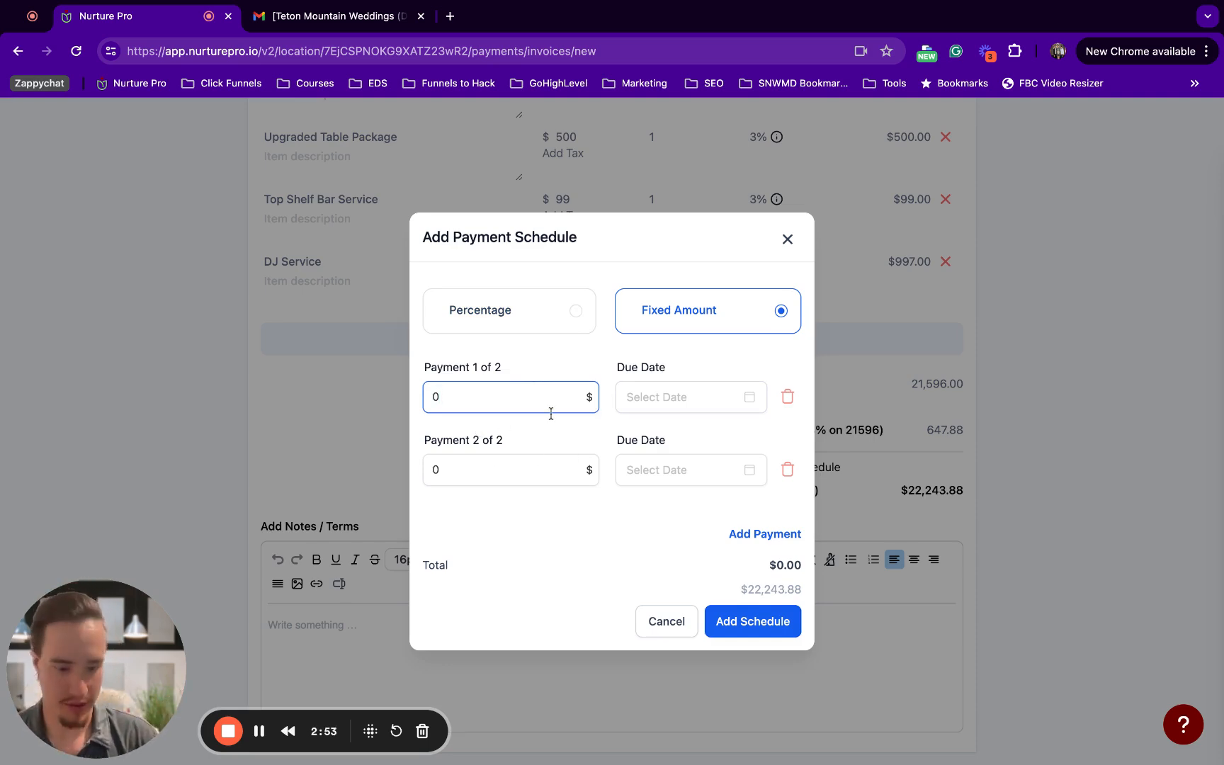
{"action": "type", "text": "1000"}
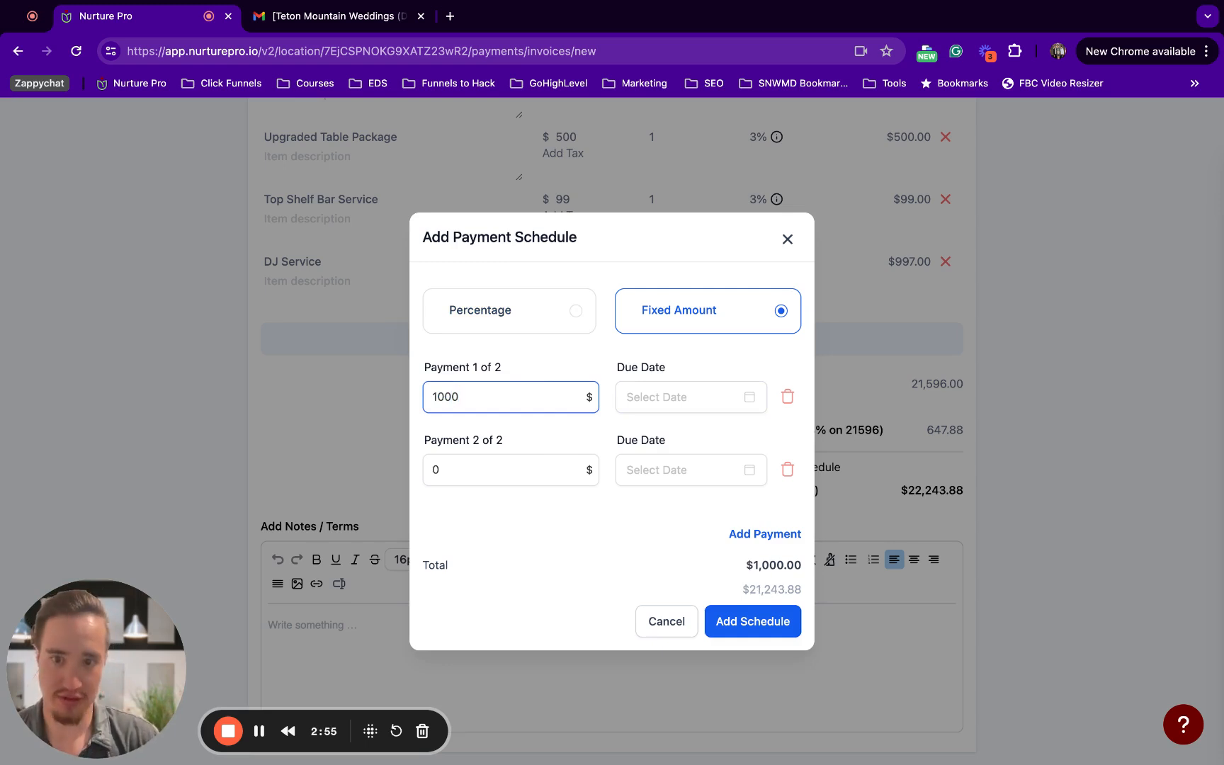
{"action": "type", "text": "0."}
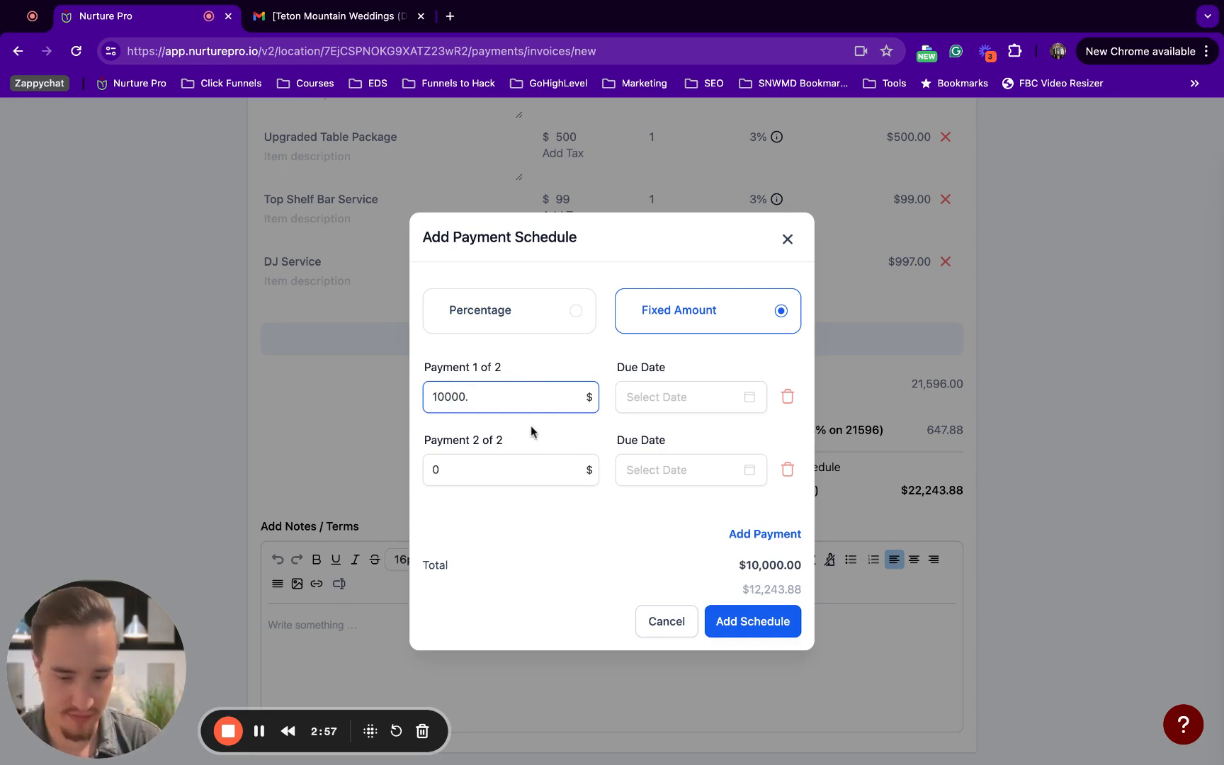
{"action": "left_click", "coordinate": [510, 461]}
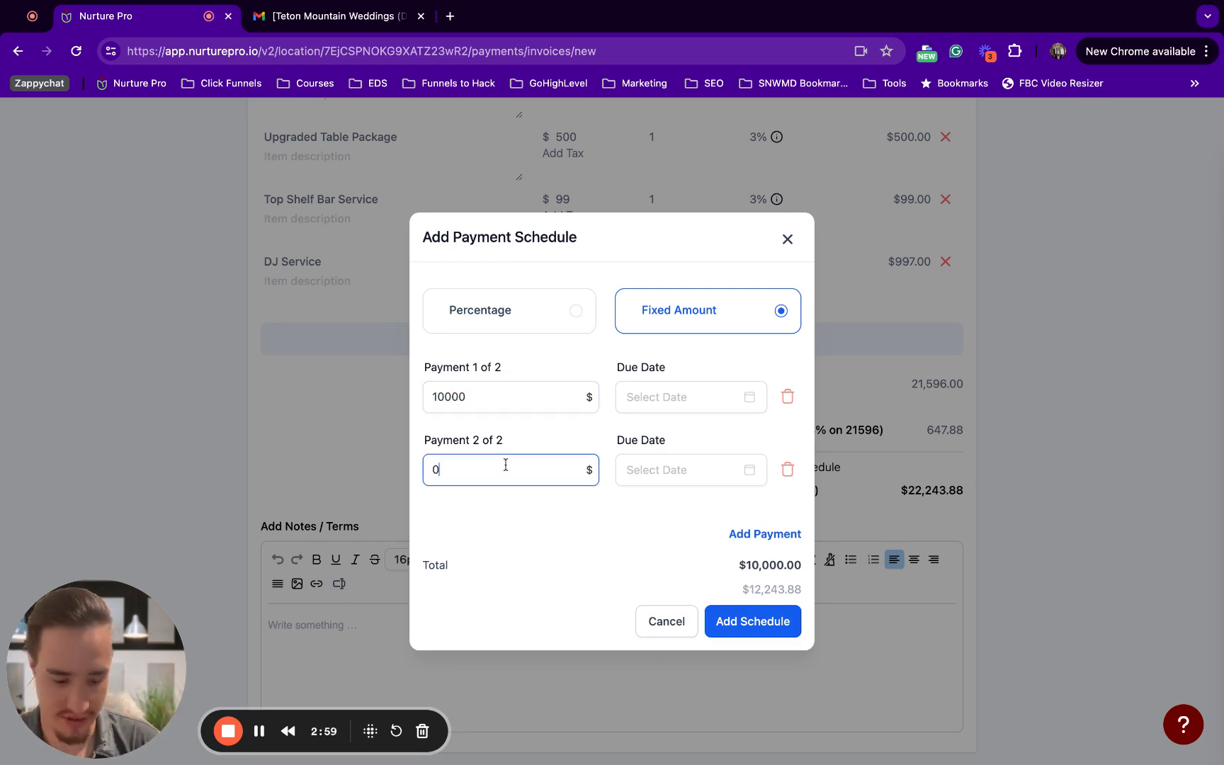
{"action": "type", "text": "10000"}
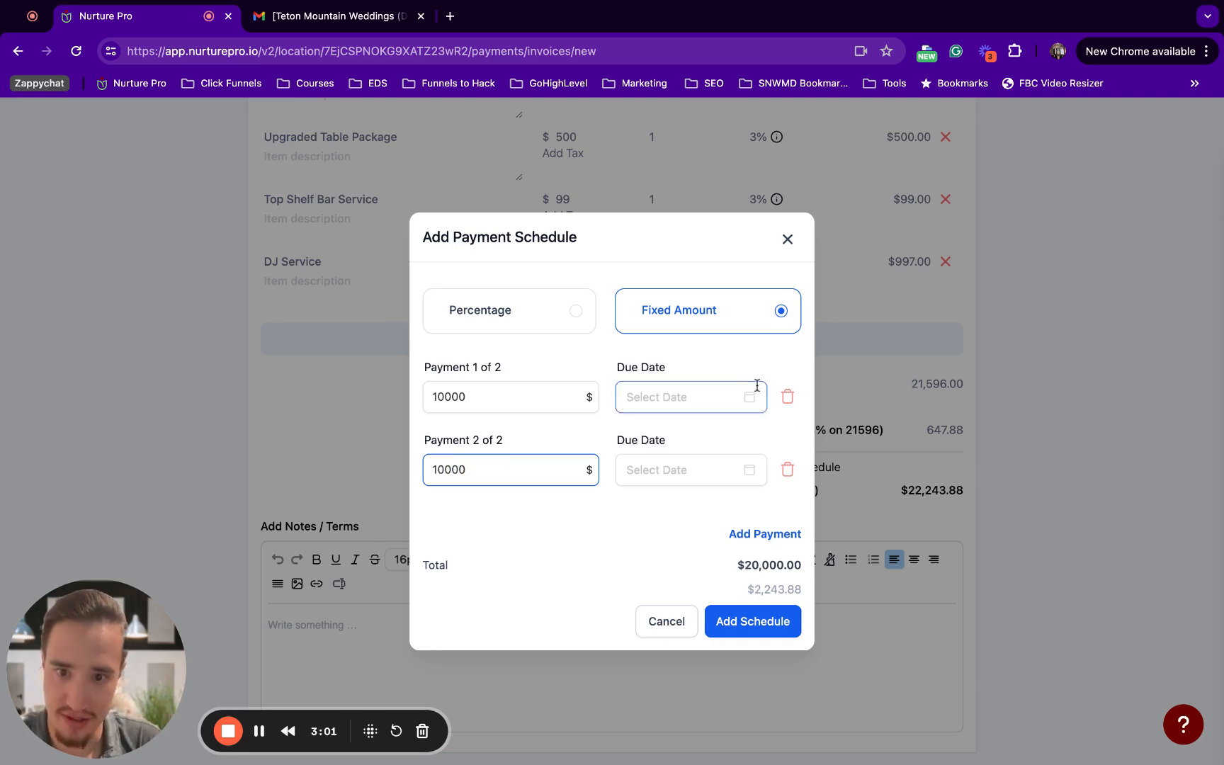
Set the due dates to 2024-06-12 for the first payment and 2024-07-31 for the second
{"action": "left_click", "coordinate": [694, 397]}
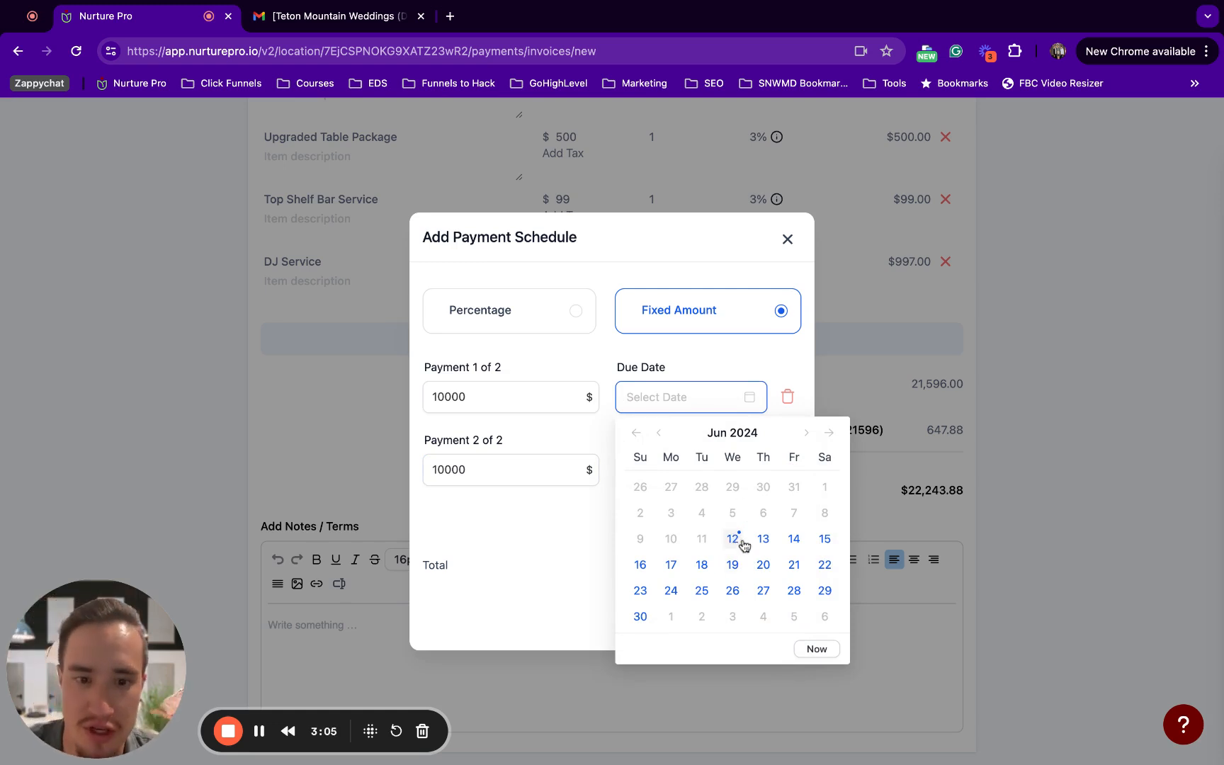
{"action": "left_click", "coordinate": [734, 540]}
{"action": "left_click", "coordinate": [748, 469]}
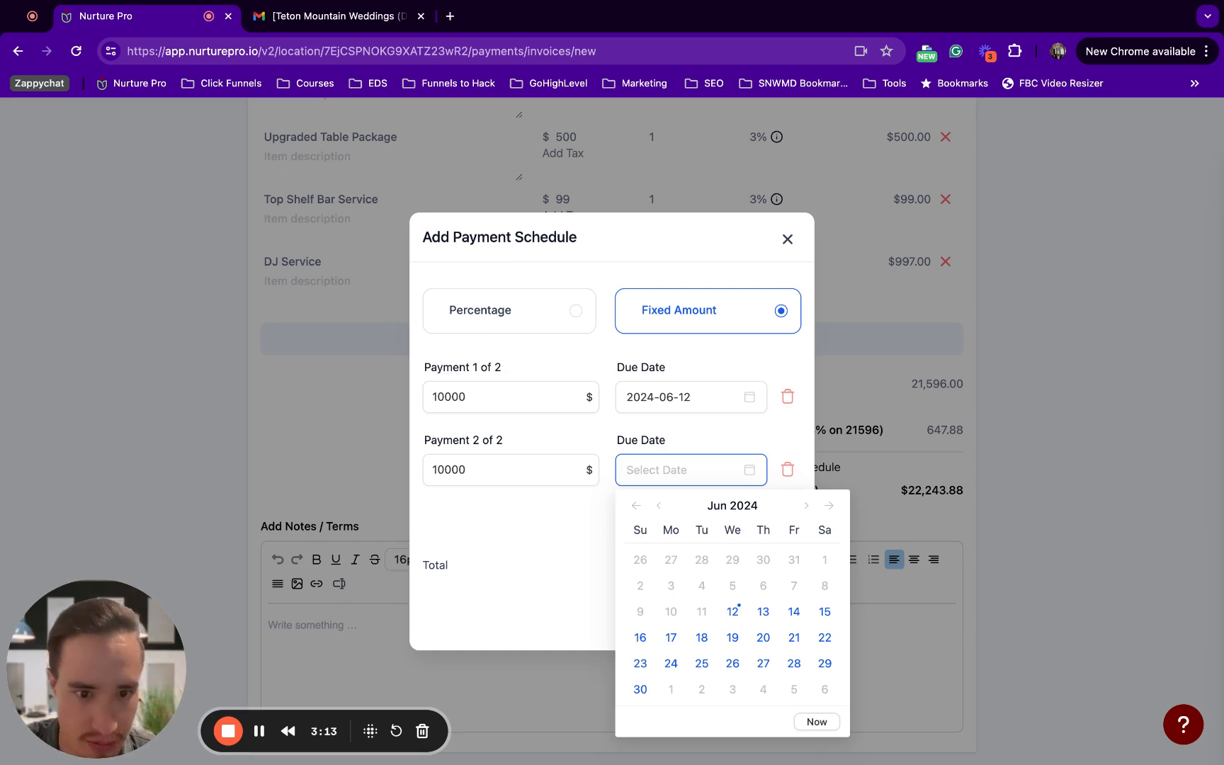
{"action": "left_click", "coordinate": [806, 505]}
{"action": "left_click", "coordinate": [806, 505]}
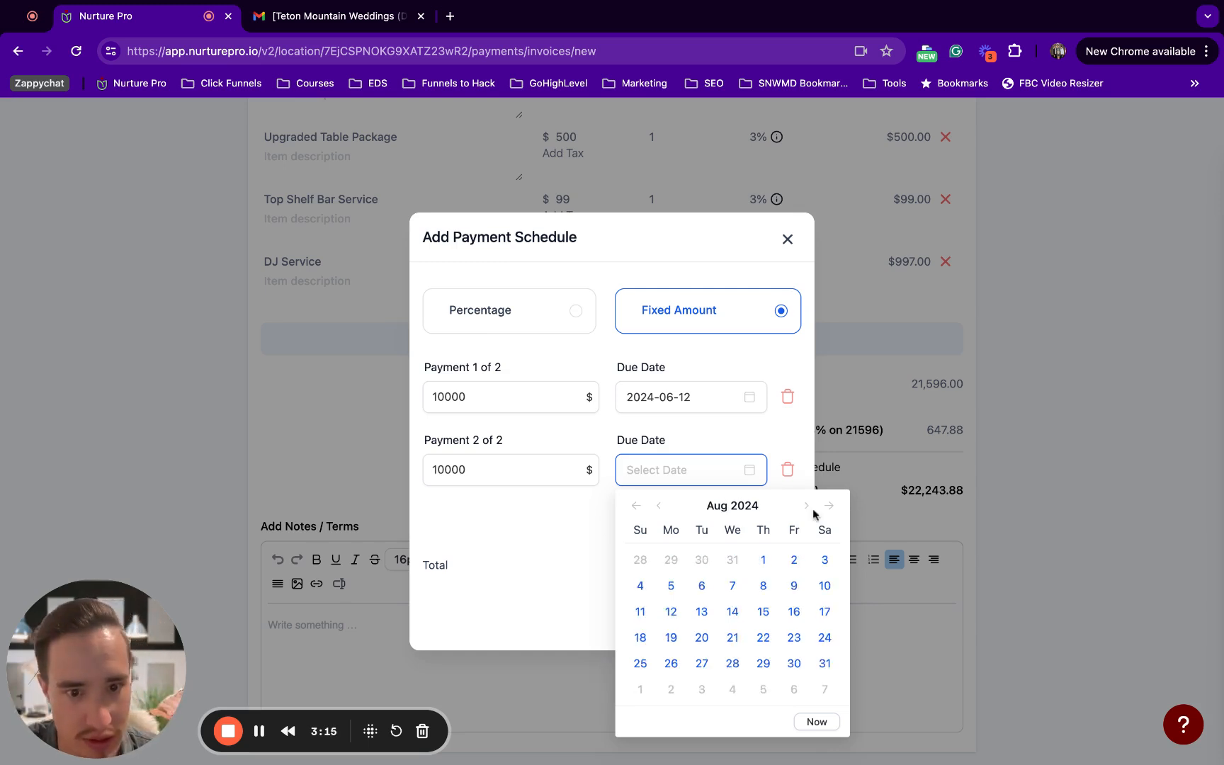
{"action": "left_click", "coordinate": [659, 506]}
{"action": "left_click", "coordinate": [730, 658]}
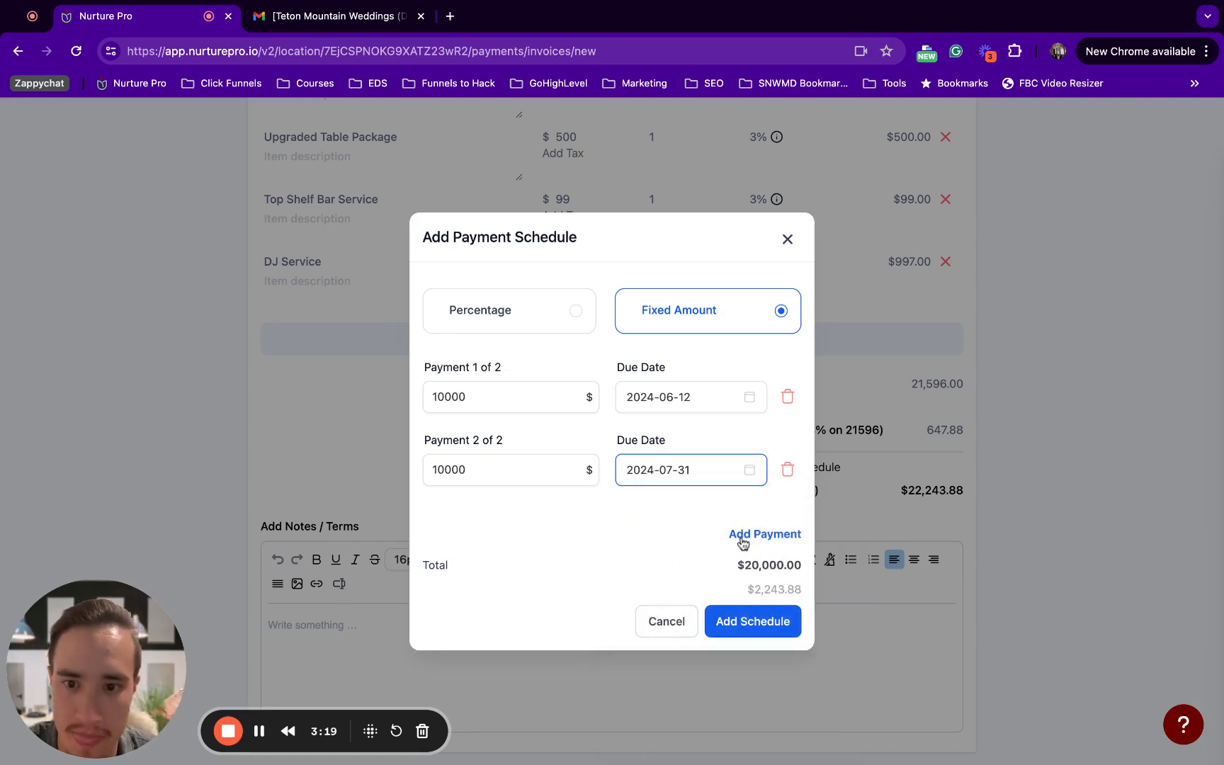
Add a third payment to the schedule and try to paste the copied remaining balance, $2,243.88, as its amount
{"action": "left_click", "coordinate": [742, 542]}
{"action": "left_click", "coordinate": [509, 504]}
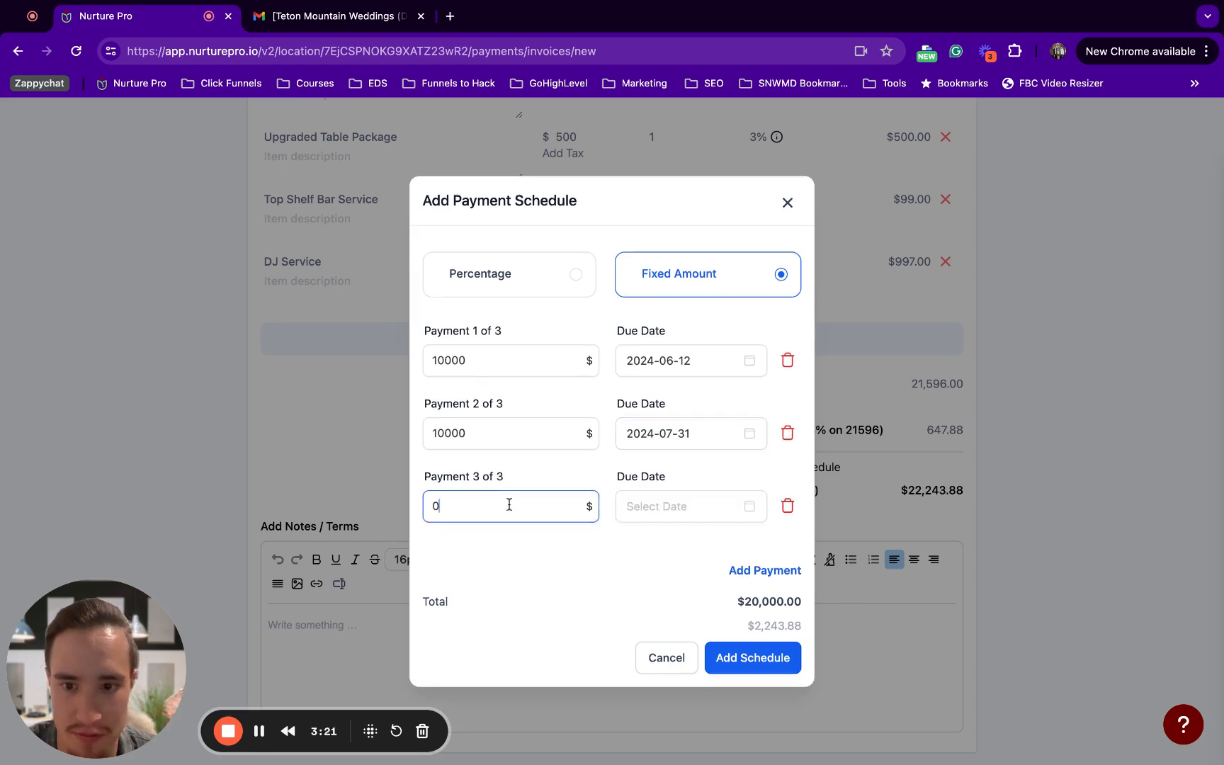
{"action": "left_click_drag", "start_coordinate": [804, 630], "coordinate": [736, 630]}
{"action": "key", "text": "ctrl+c"}
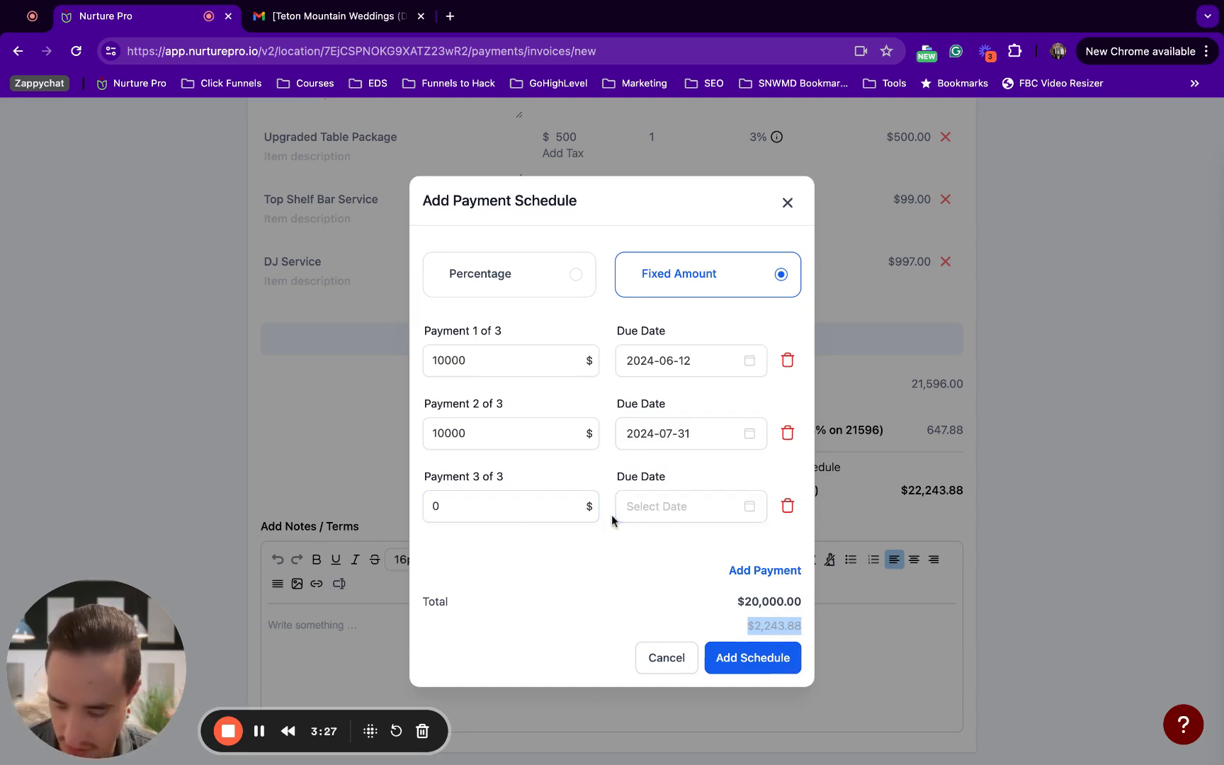
{"action": "left_click", "coordinate": [452, 503]}
{"action": "key", "text": "ctrl+v"}
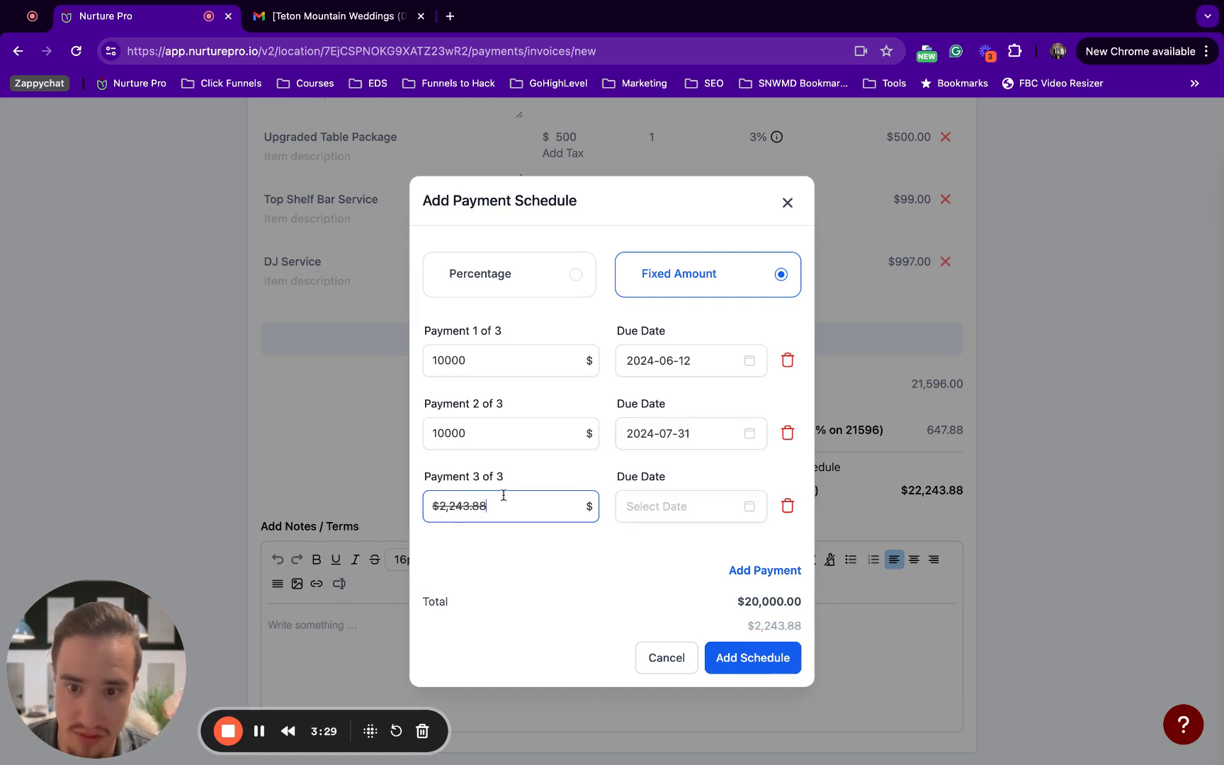
Set the third payment's due date to 2024-09-01
{"action": "left_click", "coordinate": [702, 500]}
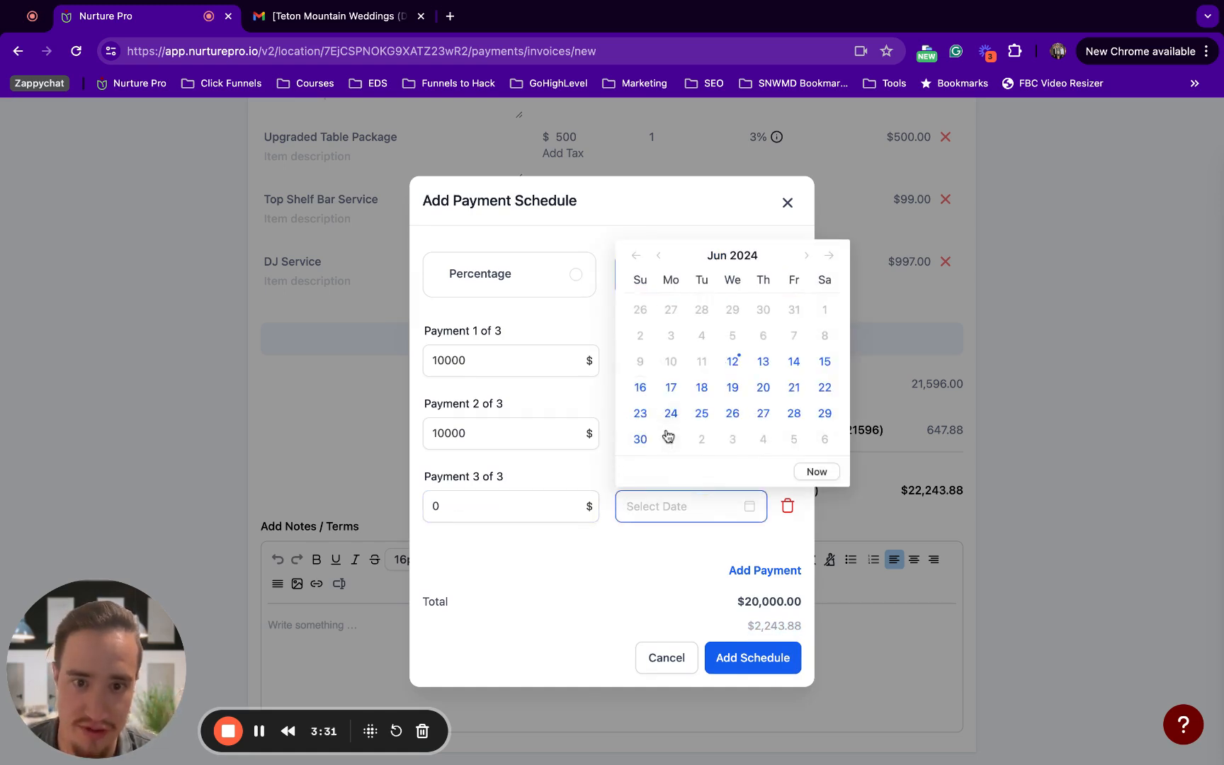
{"action": "left_click", "coordinate": [808, 256]}
{"action": "left_click", "coordinate": [807, 256]}
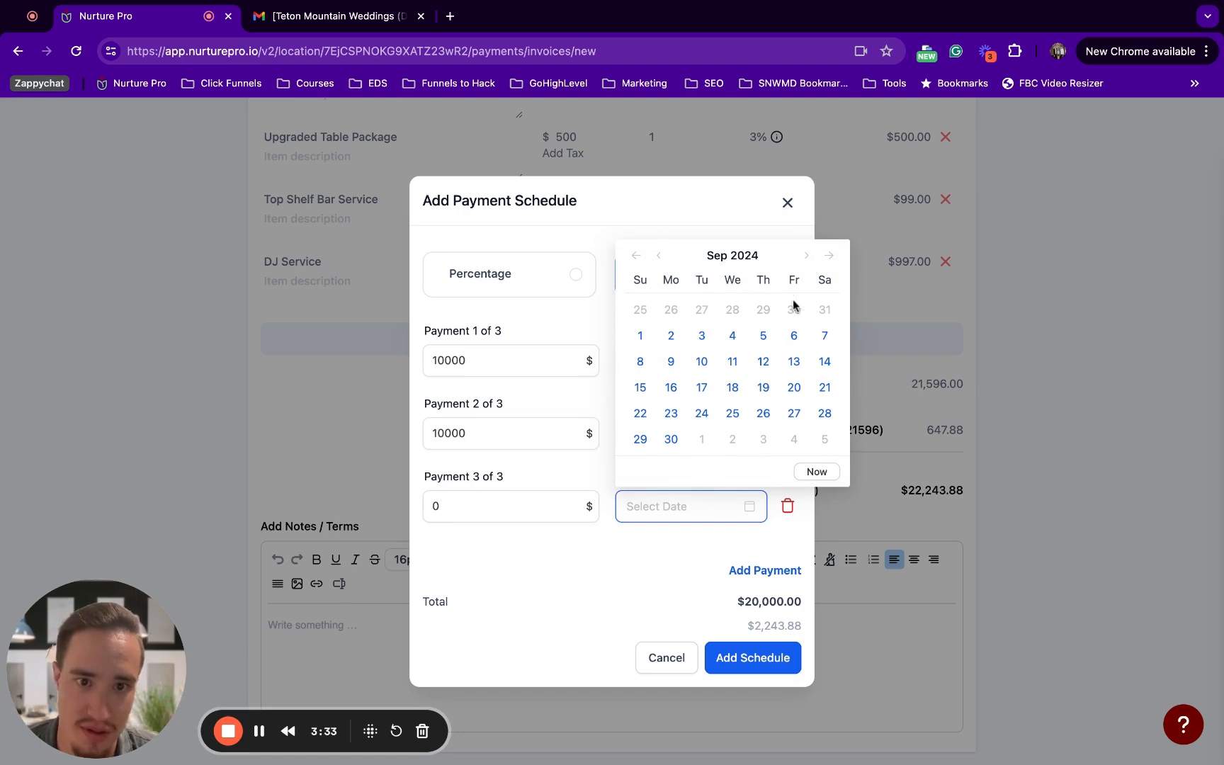
{"action": "left_click", "coordinate": [639, 338]}
Set the third payment's amount to 2243.88
{"action": "left_click_drag", "start_coordinate": [454, 507], "coordinate": [415, 510]}
{"action": "type", "text": "224"}
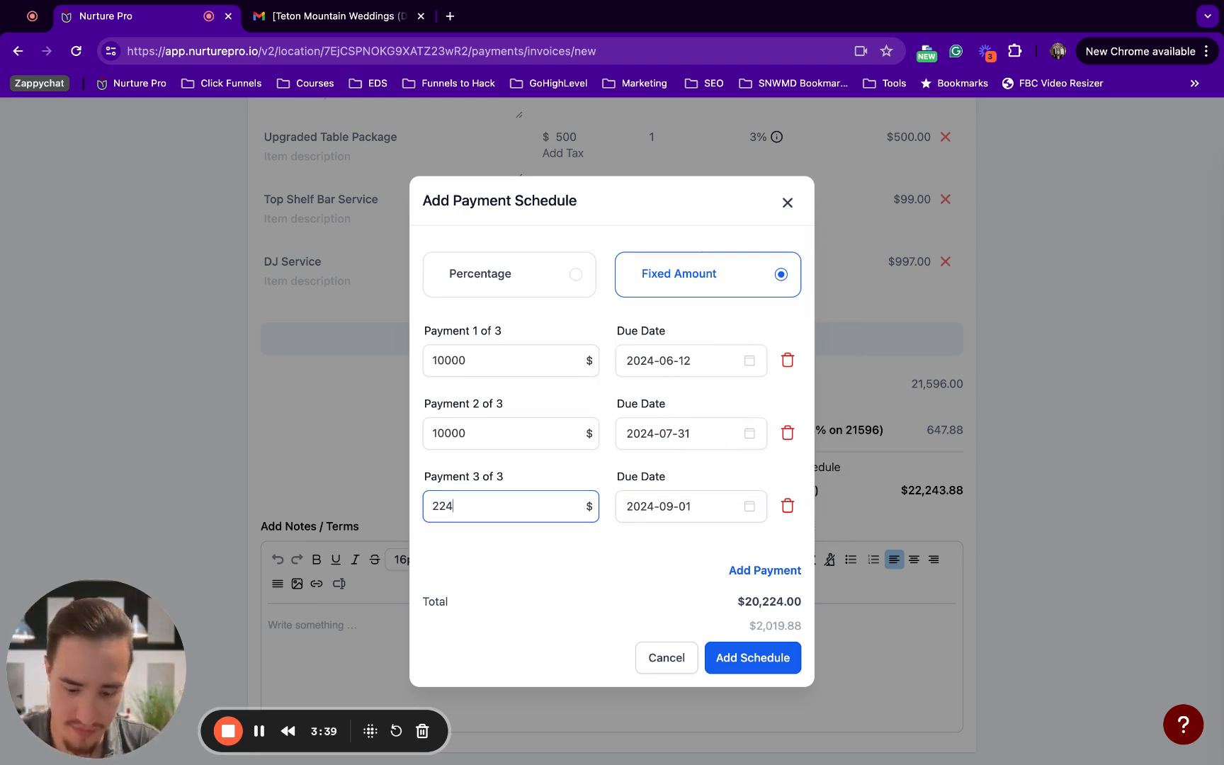
{"action": "key", "text": "BackSpace"}
{"action": "key", "text": "BackSpace"}
{"action": "key", "text": "BackSpace"}
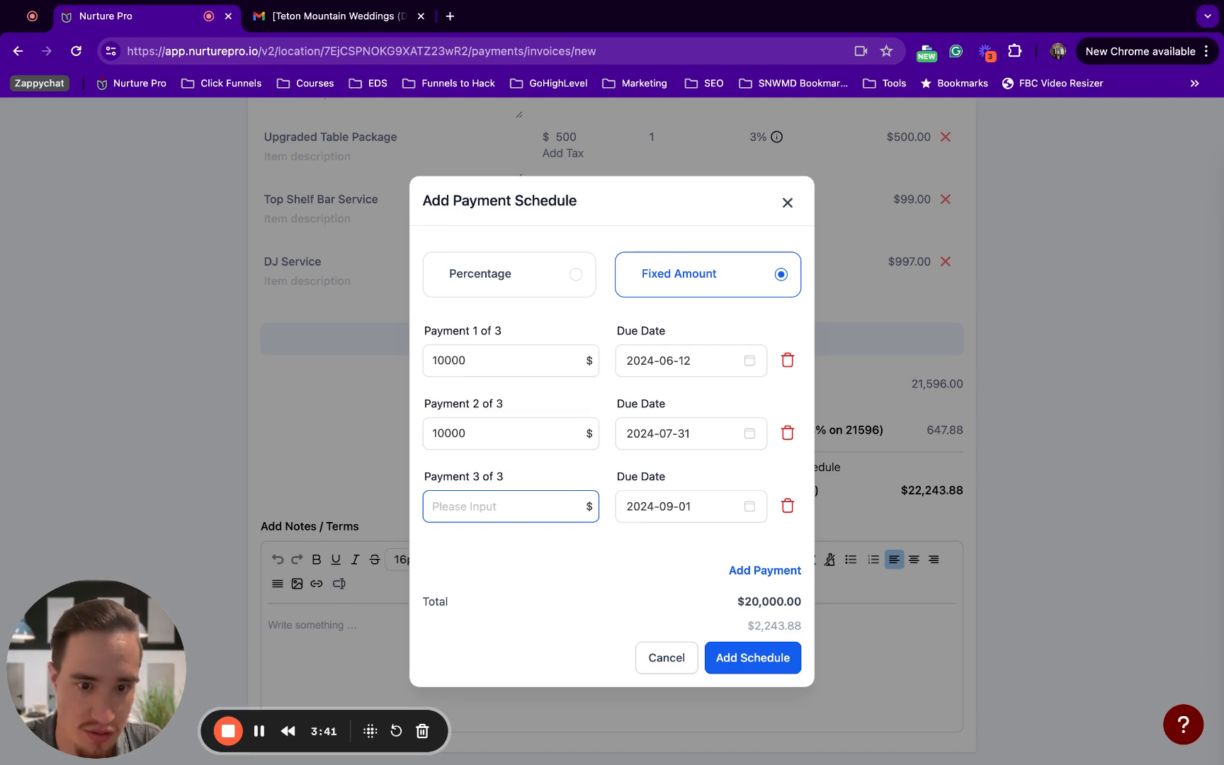
{"action": "type", "text": "2243.88"}
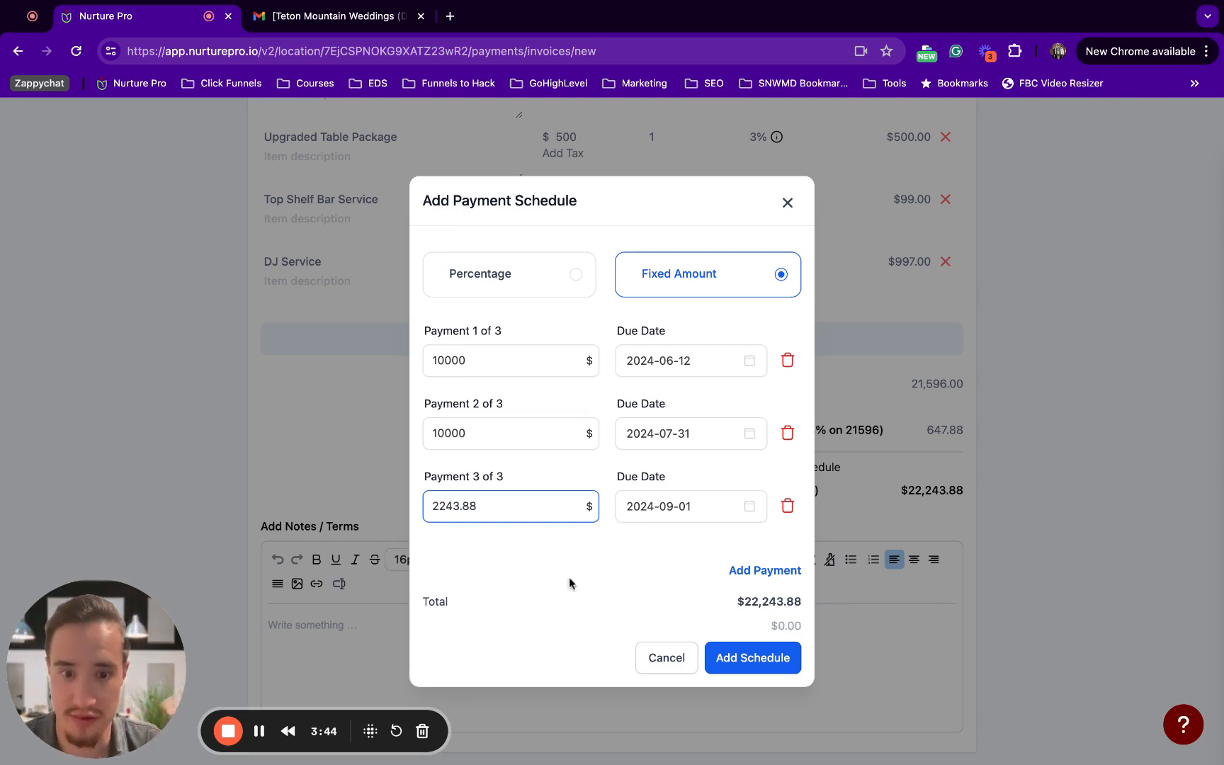
Switch the payment schedule from fixed amounts to percentages and set the first payment to 10%
{"action": "left_click", "coordinate": [503, 572]}
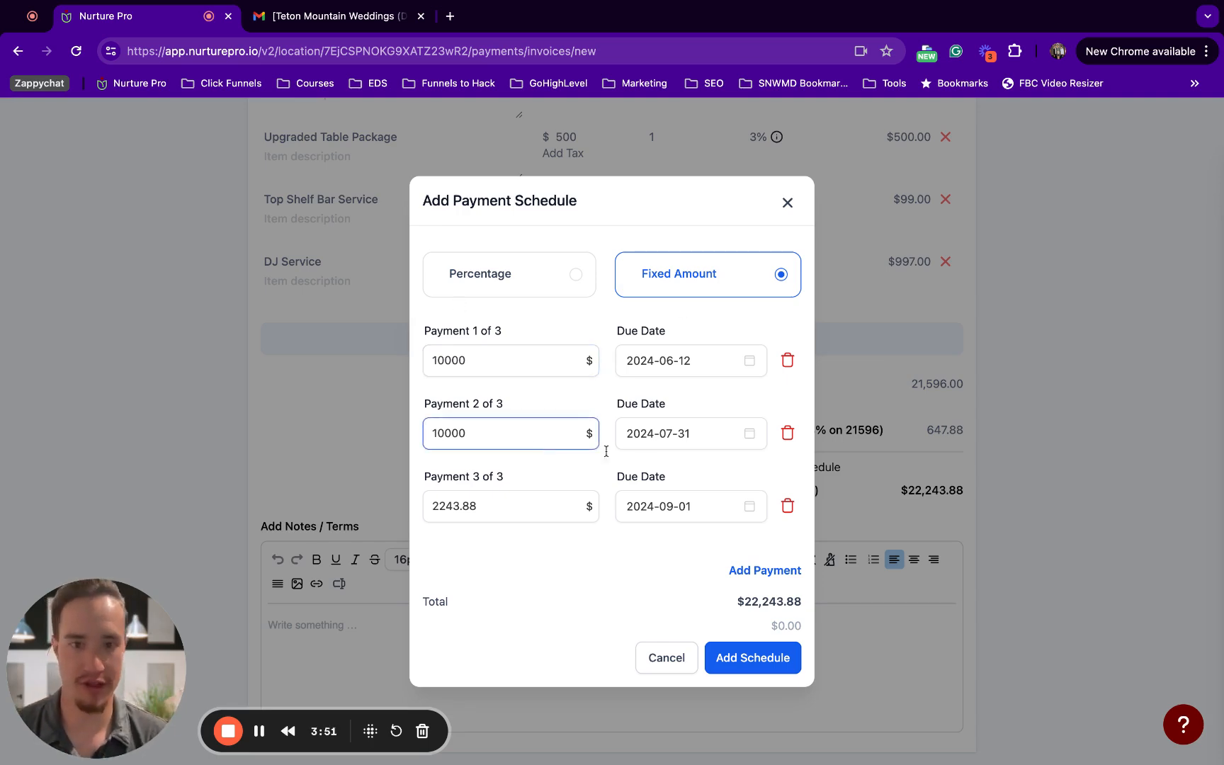
{"action": "left_click", "coordinate": [563, 292]}
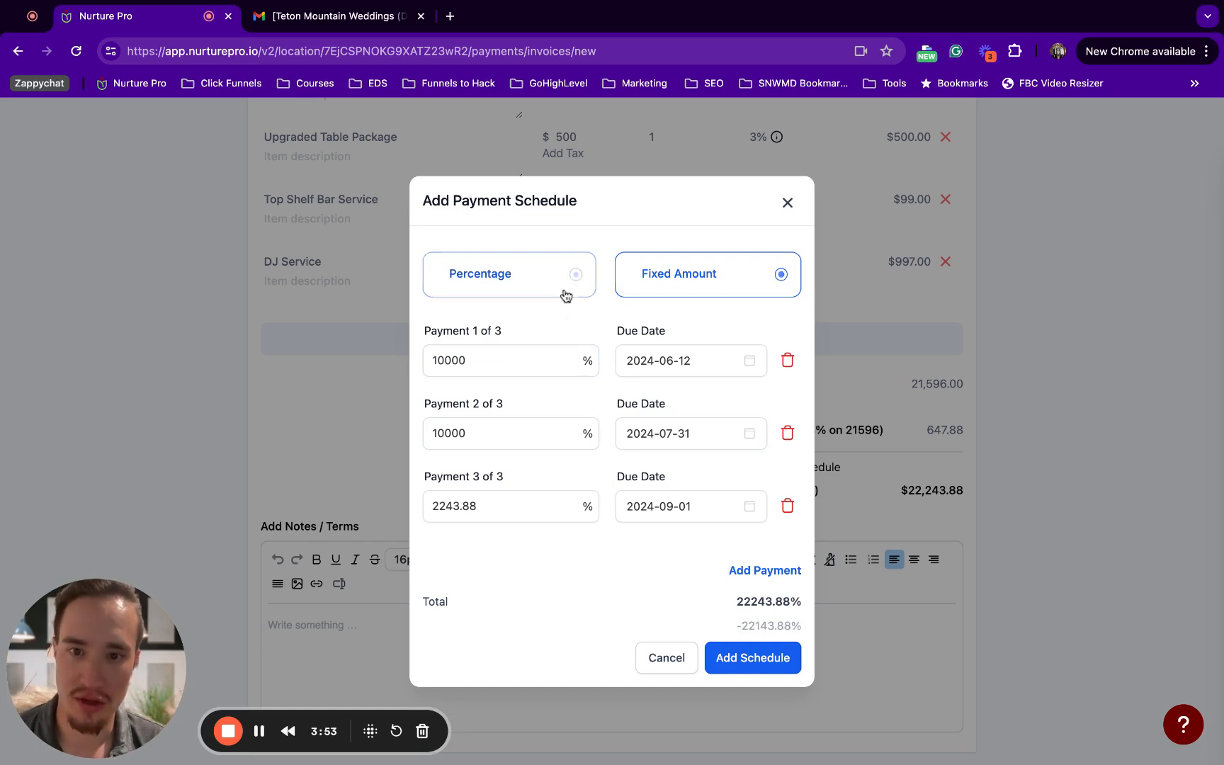
{"action": "double_click", "coordinate": [526, 354]}
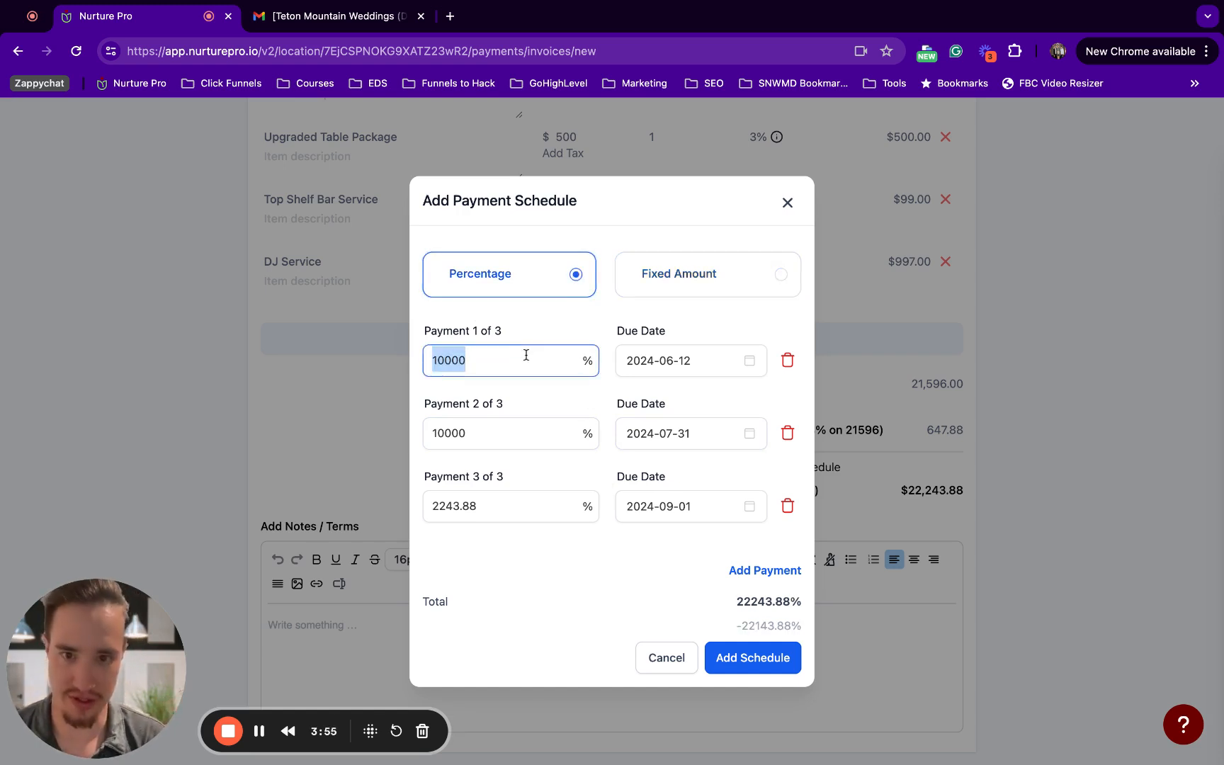
{"action": "type", "text": "50"}
{"action": "double_click", "coordinate": [531, 424]}
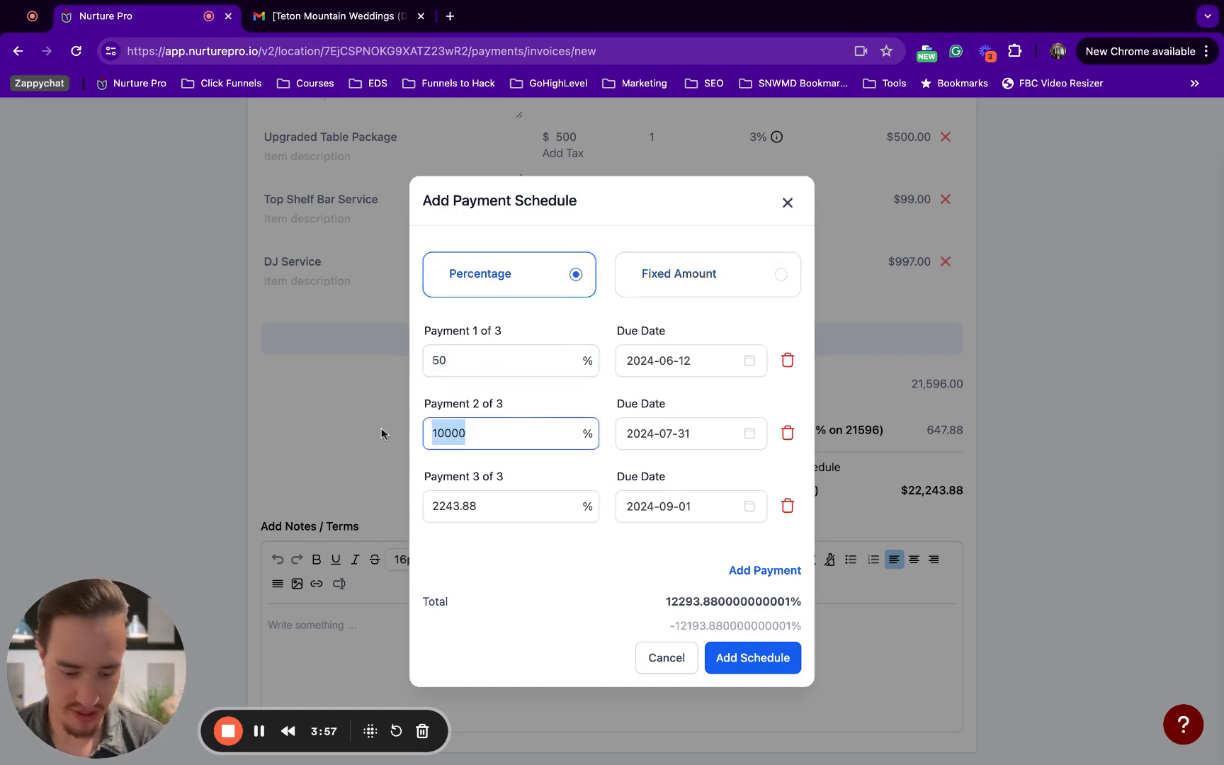
{"action": "double_click", "coordinate": [439, 360]}
{"action": "type", "text": "10"}
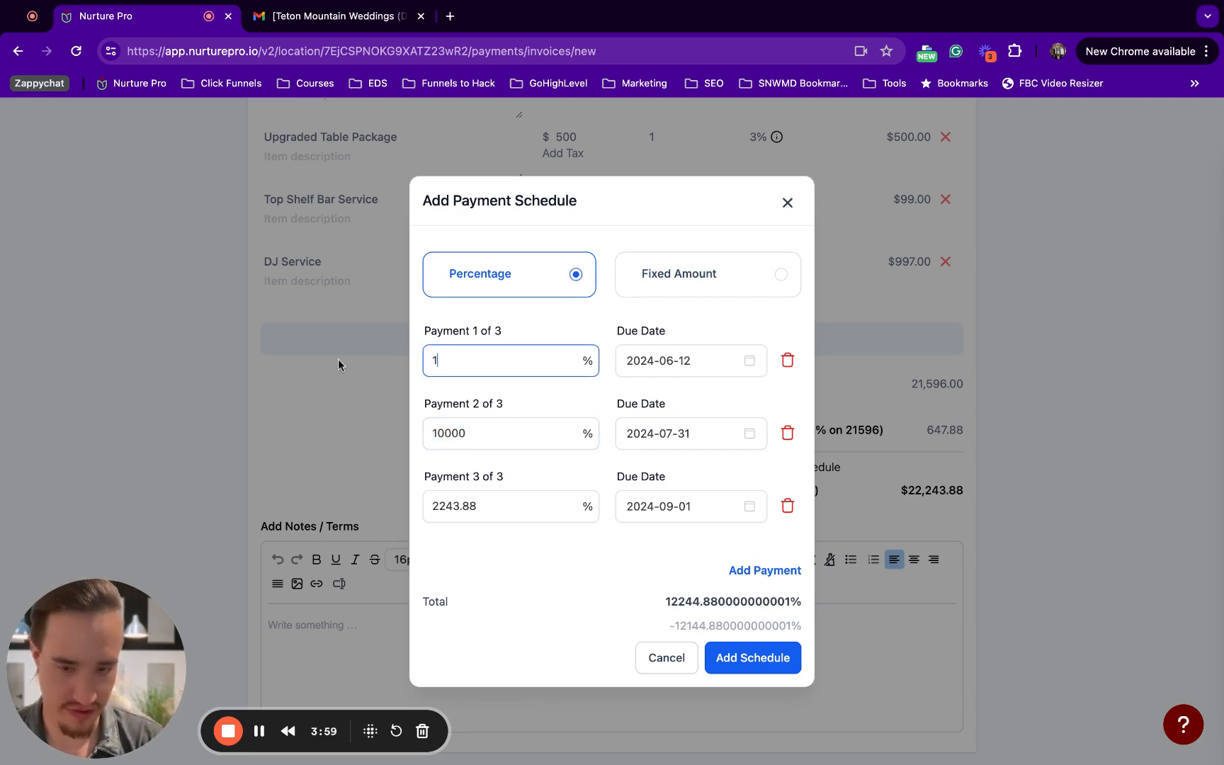
Set the second scheduled payment to 40% and the third to 50%
{"action": "left_click", "coordinate": [487, 434]}
{"action": "left_click_drag", "start_coordinate": [486, 434], "coordinate": [391, 438]}
{"action": "type", "text": "40"}
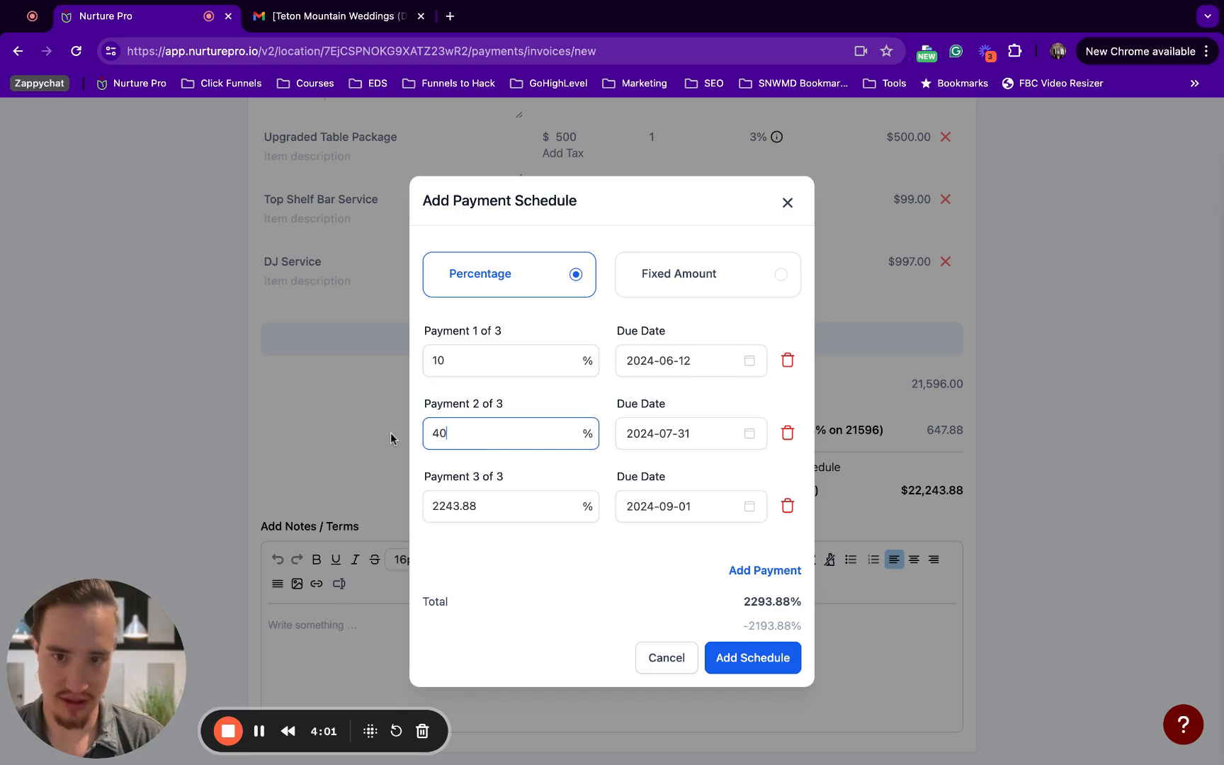
{"action": "key", "text": "BackSpace"}
{"action": "type", "text": "5"}
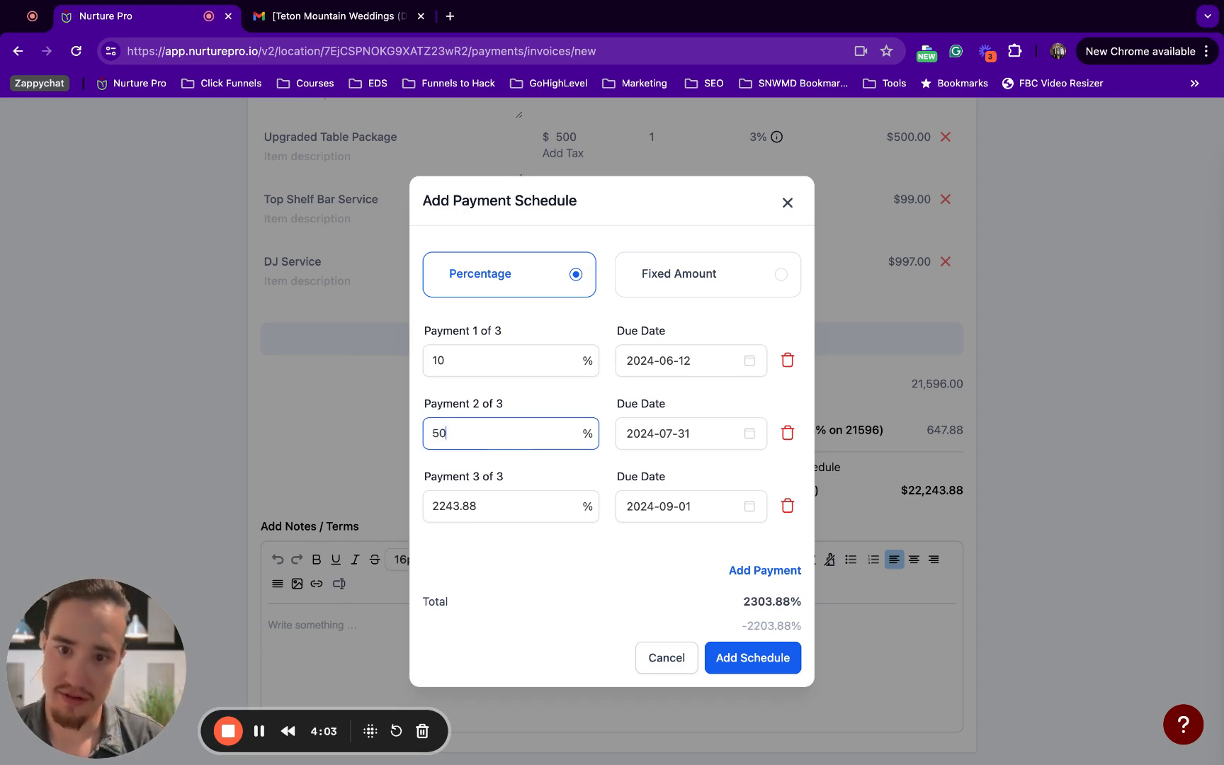
{"action": "left_click_drag", "start_coordinate": [548, 505], "coordinate": [393, 507]}
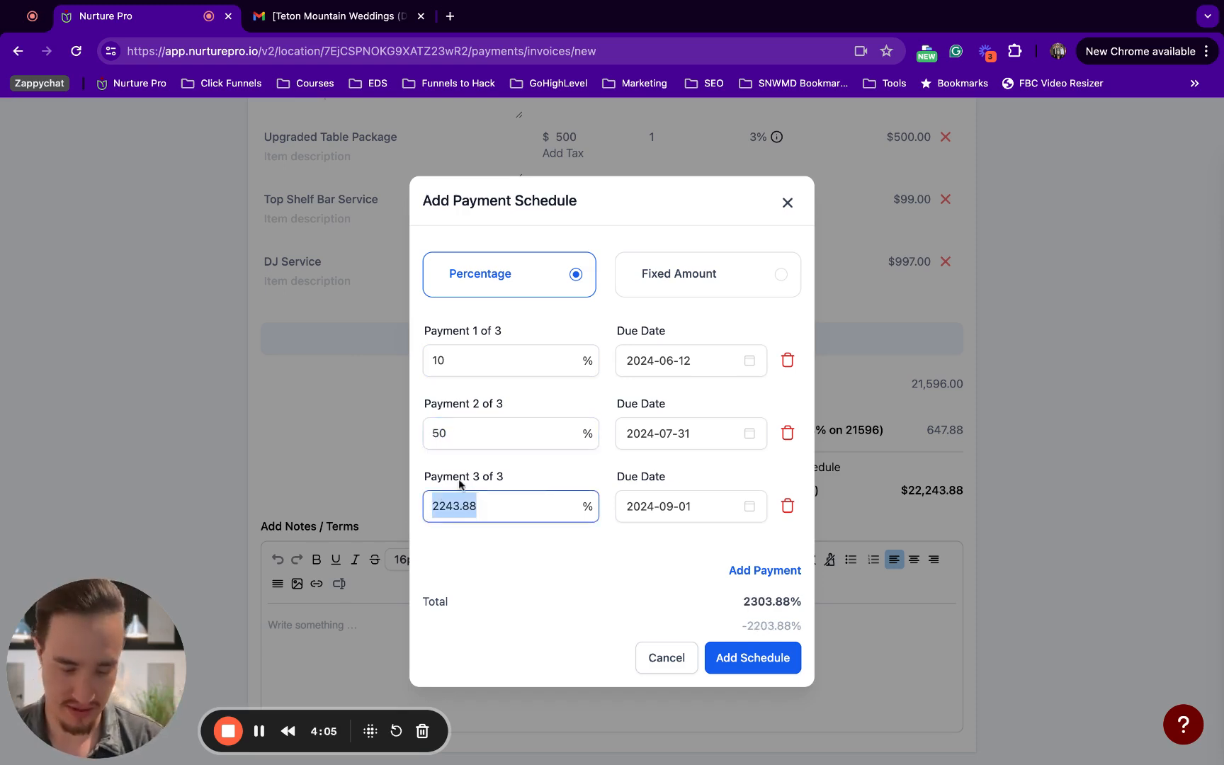
{"action": "left_click_drag", "start_coordinate": [499, 433], "coordinate": [339, 426]}
{"action": "type", "text": "40"}
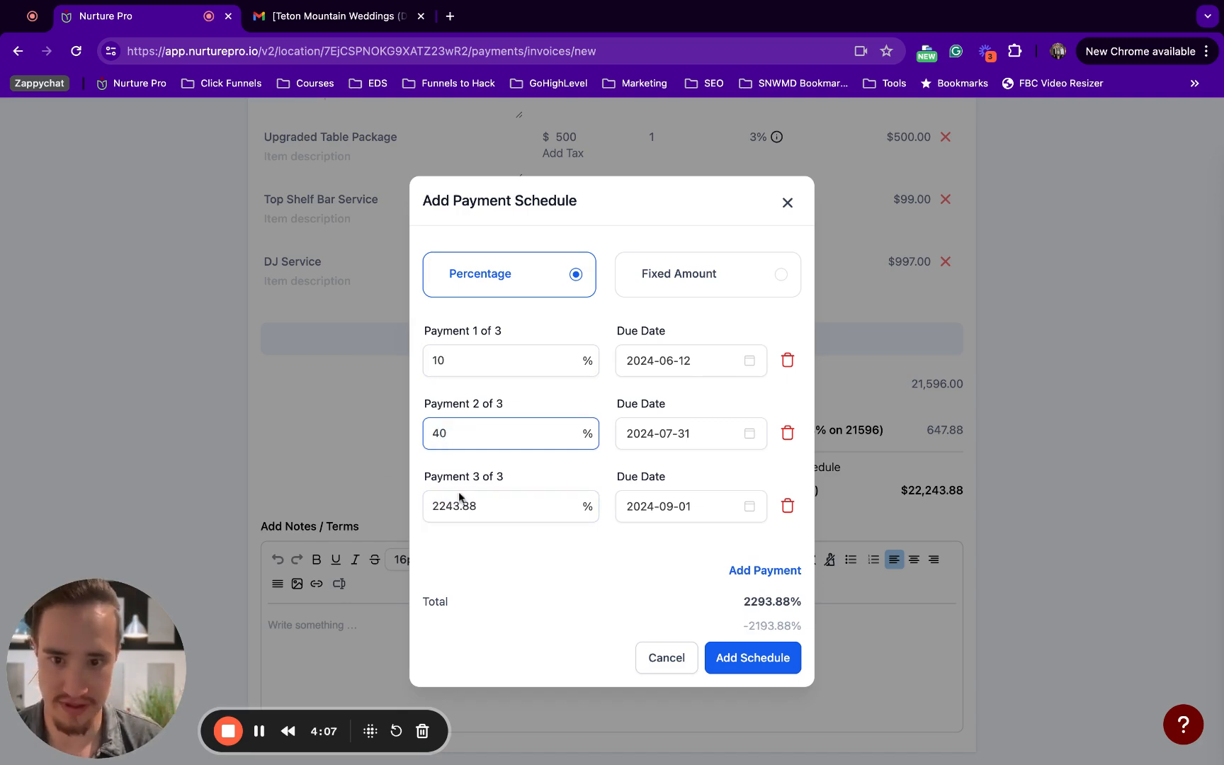
{"action": "left_click_drag", "start_coordinate": [502, 505], "coordinate": [413, 504]}
{"action": "type", "text": "50"}
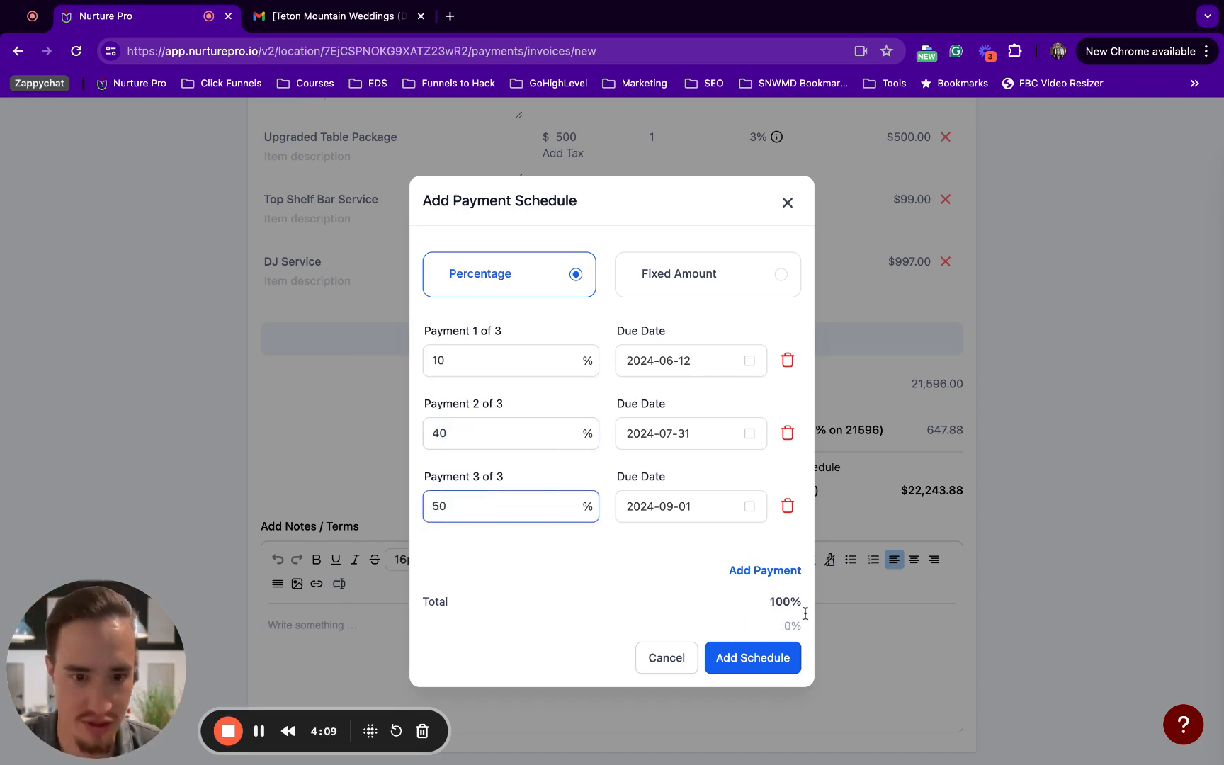
Set the first payment to 50% and the third to 10%, and add the schedule to the invoice
{"action": "left_click_drag", "start_coordinate": [487, 360], "coordinate": [278, 361]}
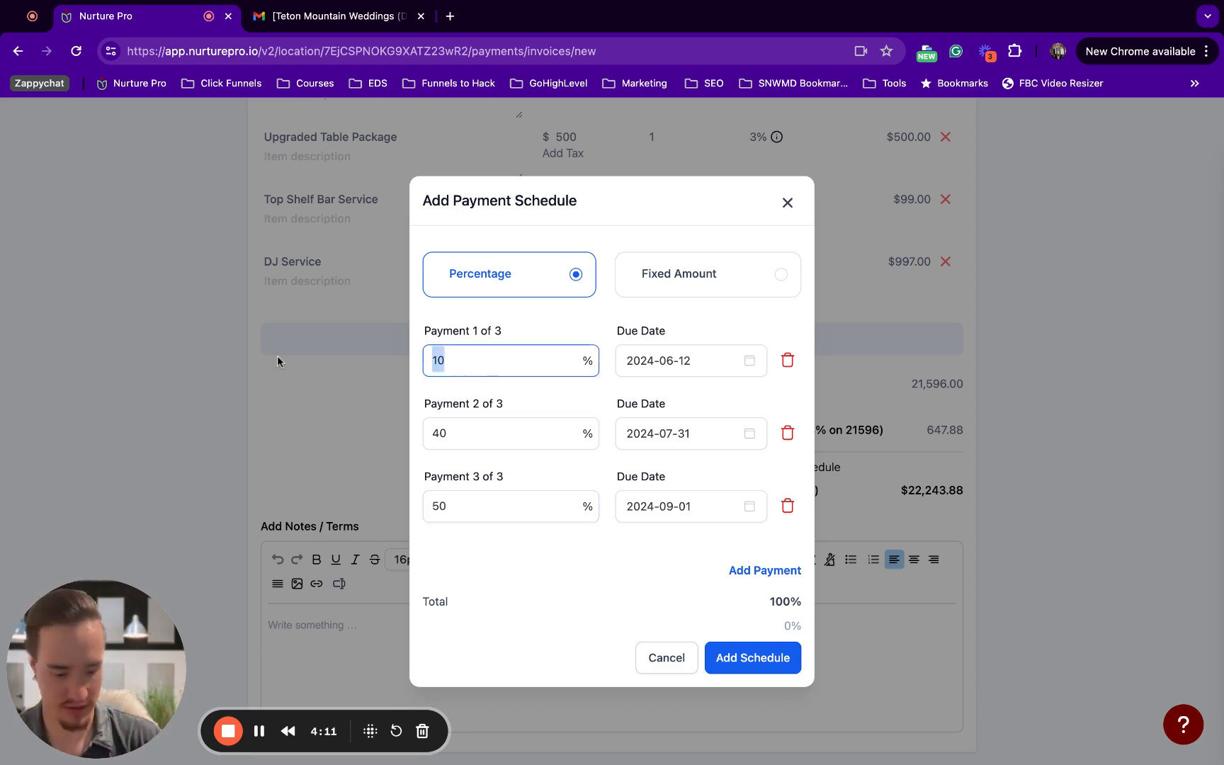
{"action": "type", "text": "50"}
{"action": "left_click_drag", "start_coordinate": [469, 433], "coordinate": [408, 441]}
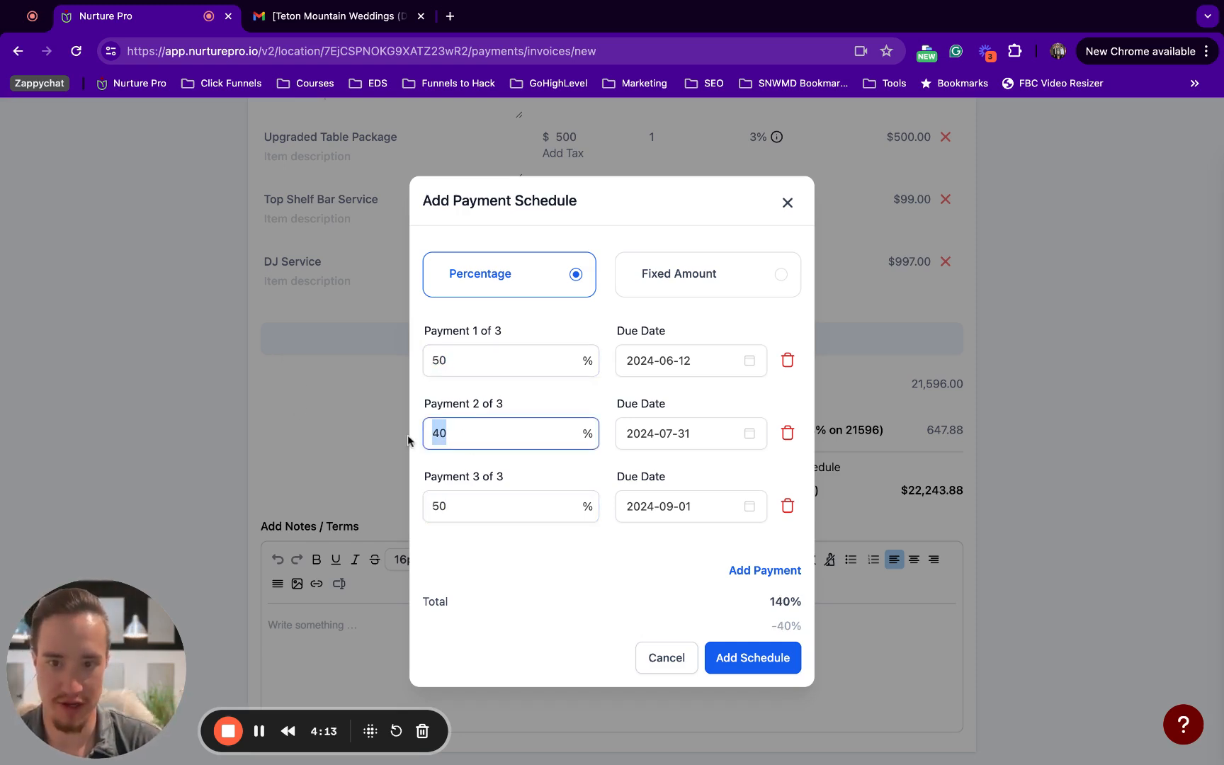
{"action": "left_click_drag", "start_coordinate": [453, 505], "coordinate": [391, 510]}
{"action": "type", "text": "10"}
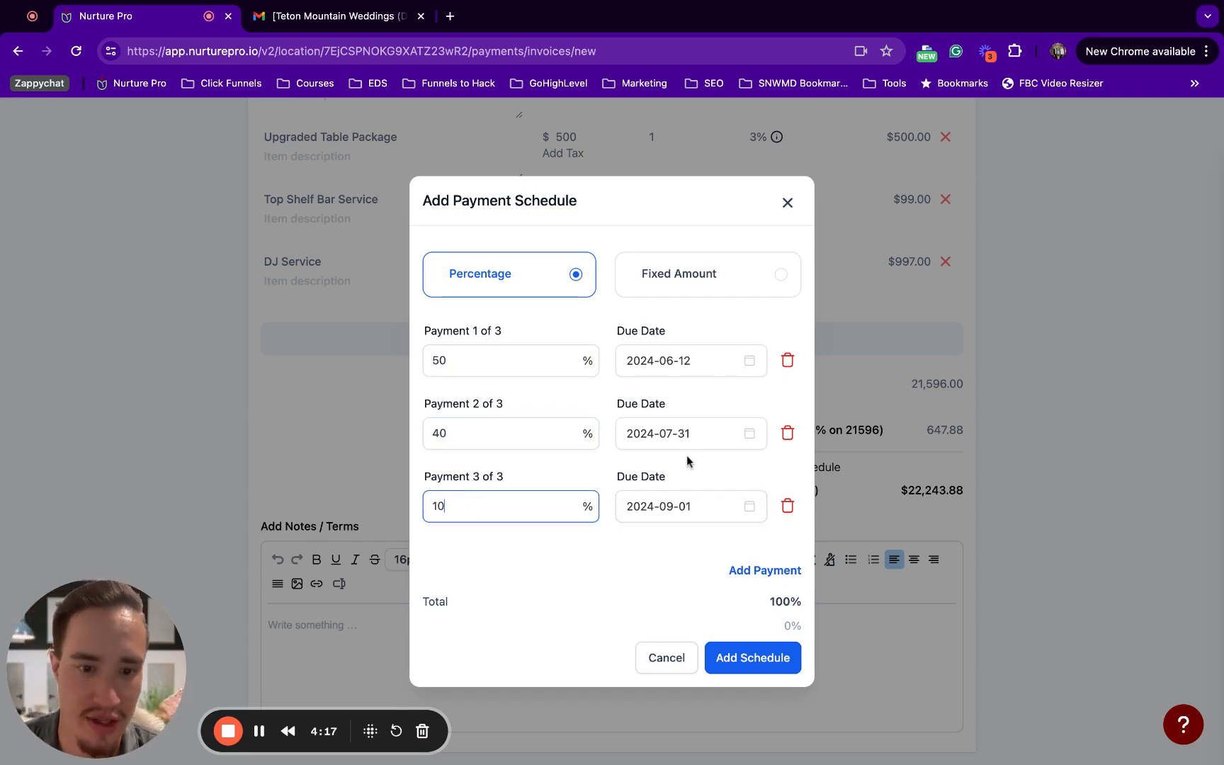
{"action": "left_click", "coordinate": [758, 664]}
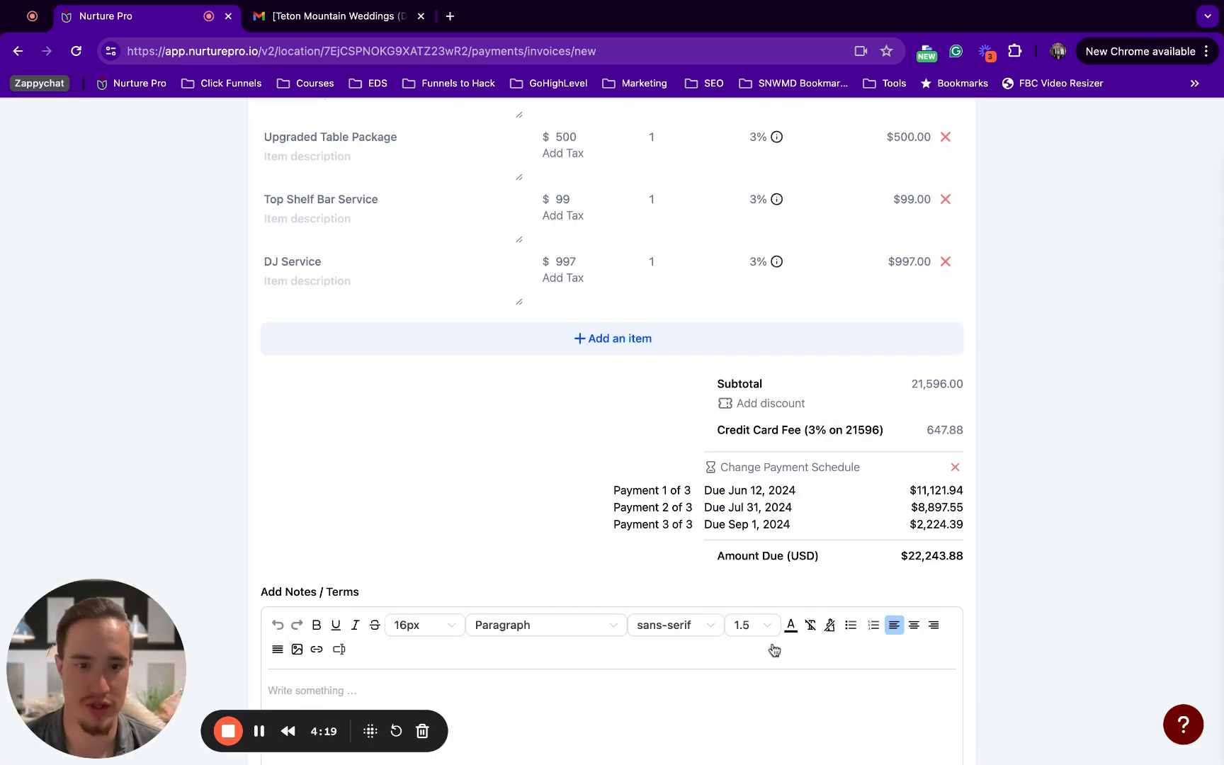
Review the invoice draft and open its preview to examine the items, fee and payment schedule
{"action": "scroll", "coordinate": [665, 538], "scroll_direction": "down", "scroll_amount": 1}
{"action": "scroll", "coordinate": [715, 410], "scroll_direction": "up", "scroll_amount": 15}
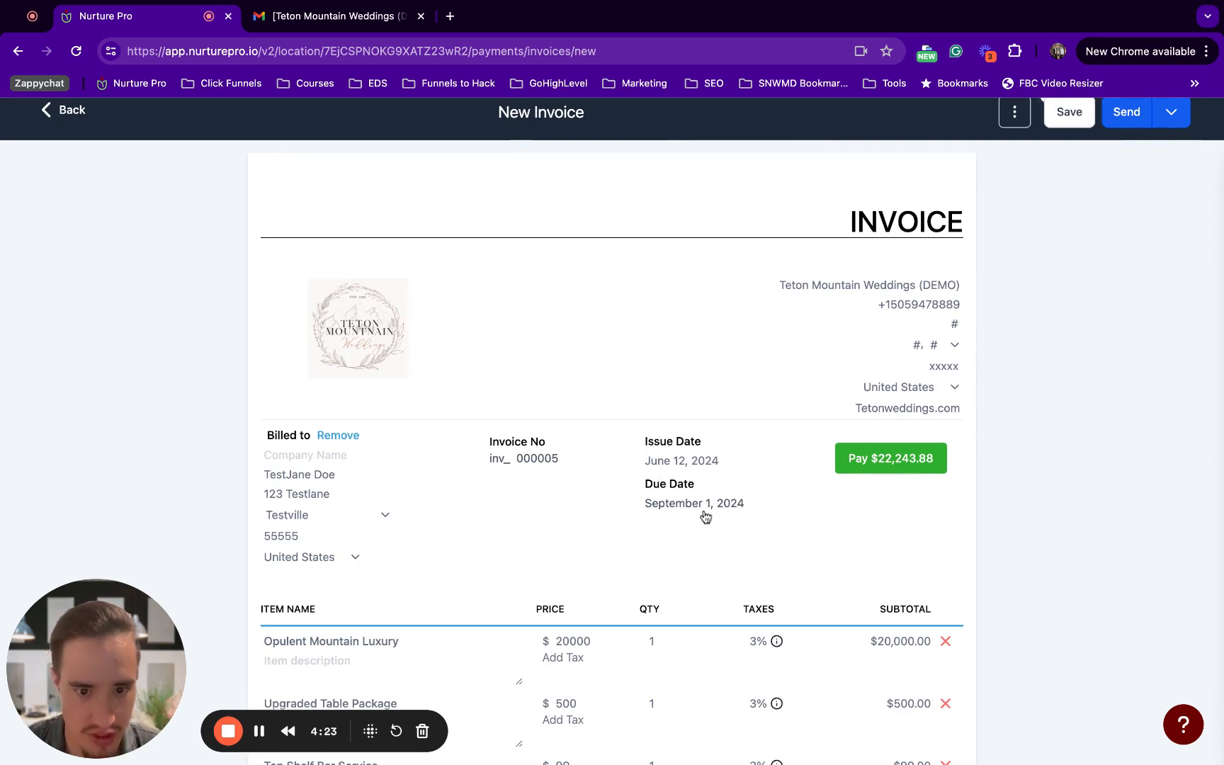
{"action": "scroll", "coordinate": [706, 516], "scroll_direction": "down", "scroll_amount": 1}
{"action": "scroll", "coordinate": [984, 212], "scroll_direction": "up", "scroll_amount": 1}
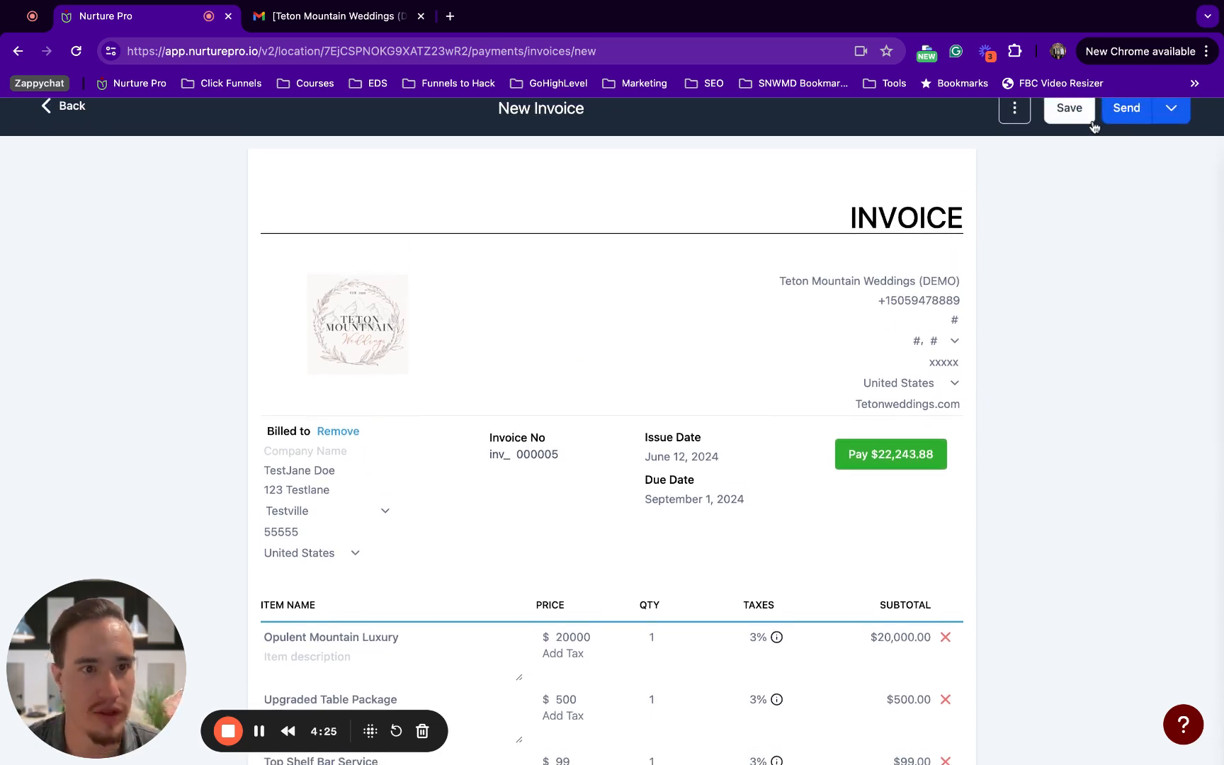
{"action": "scroll", "coordinate": [992, 191], "scroll_direction": "up", "scroll_amount": 1}
{"action": "left_click", "coordinate": [1014, 125]}
{"action": "left_click", "coordinate": [920, 185]}
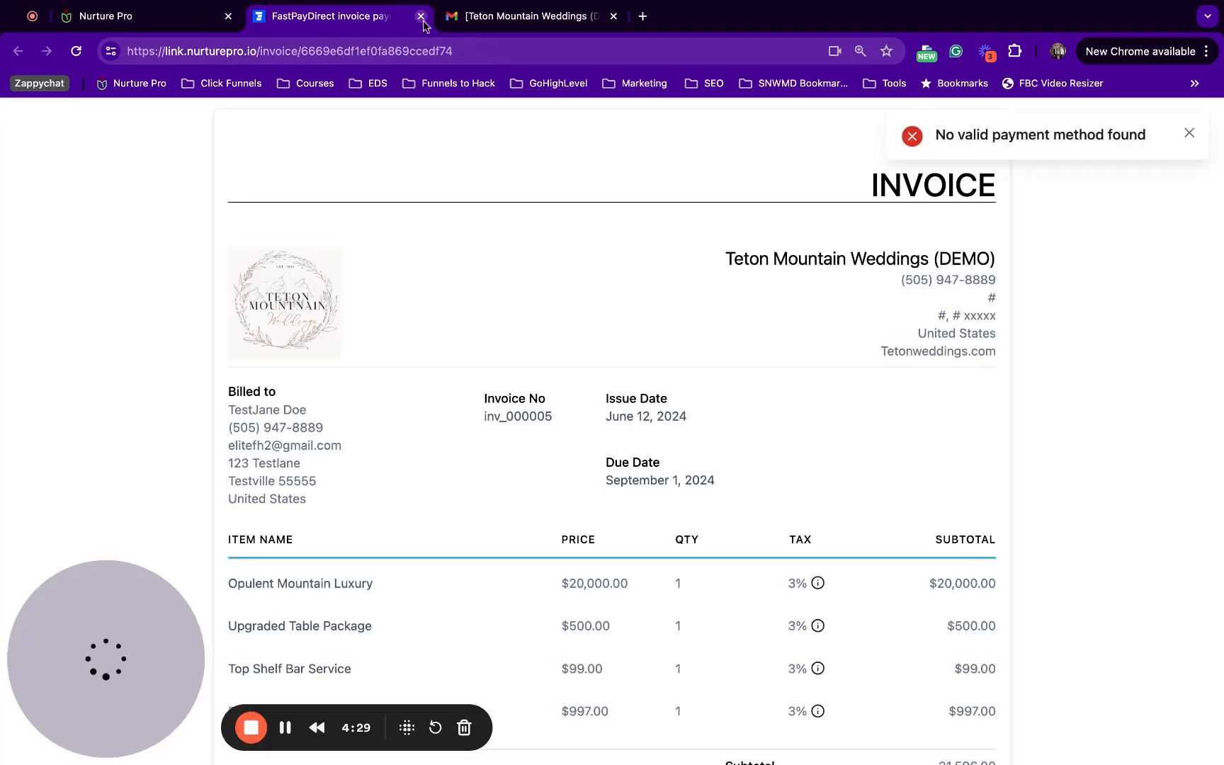
{"action": "scroll", "coordinate": [459, 251], "scroll_direction": "down", "scroll_amount": 3}
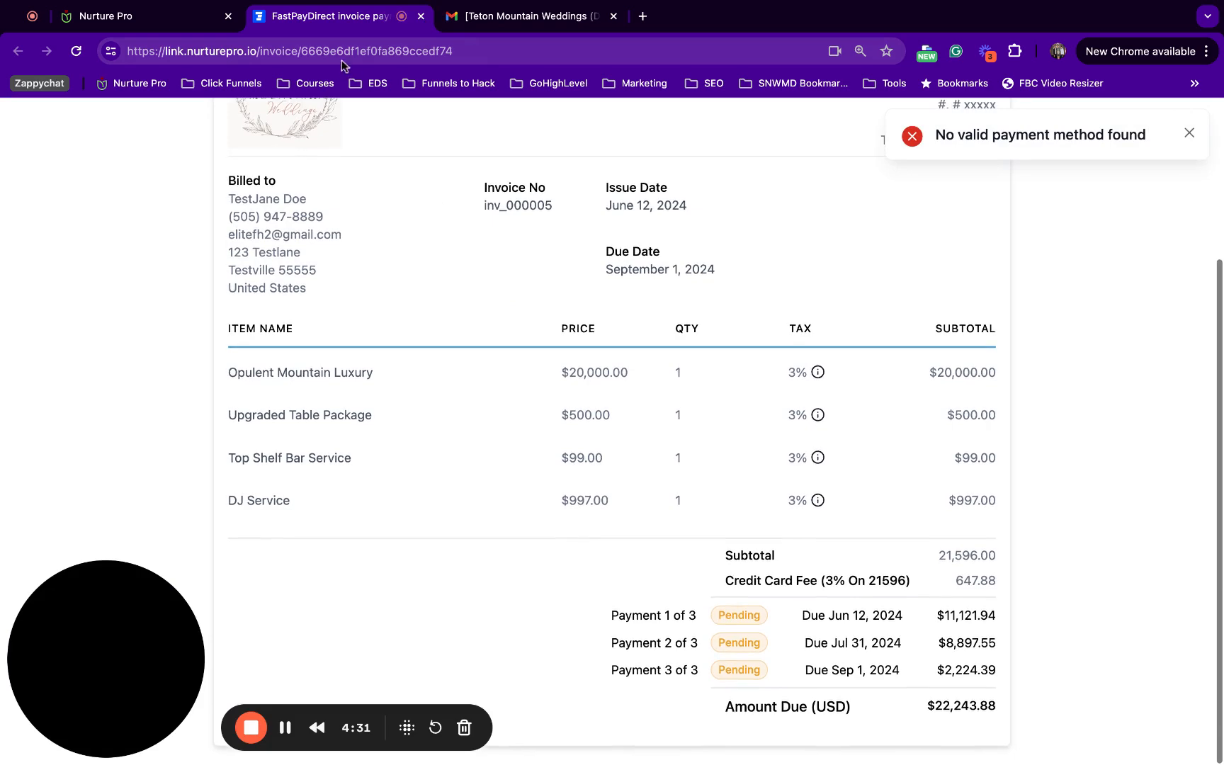
Back in the invoice editor, title the invoice with the client's name followed by "Wedding Invoice + Upgrades" and save it
{"action": "left_click", "coordinate": [126, 24]}
{"action": "left_click", "coordinate": [522, 130]}
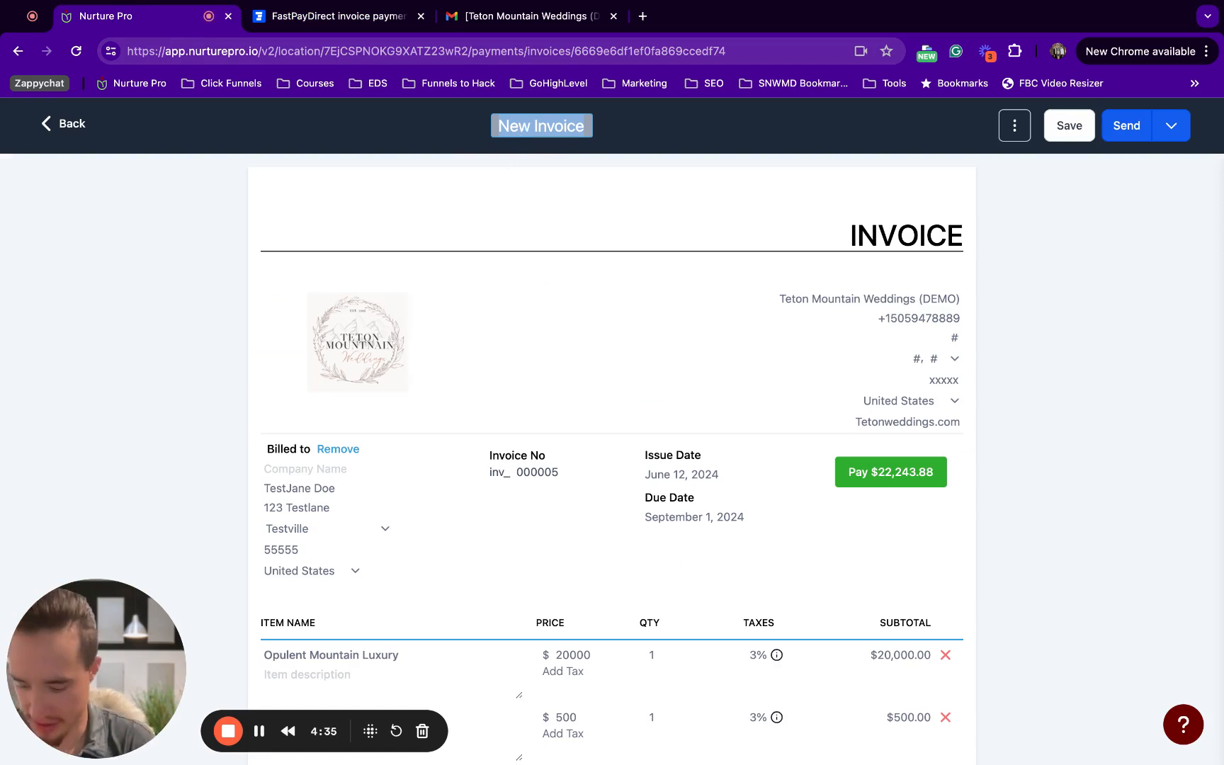
{"action": "type", "text": "TestHa"}
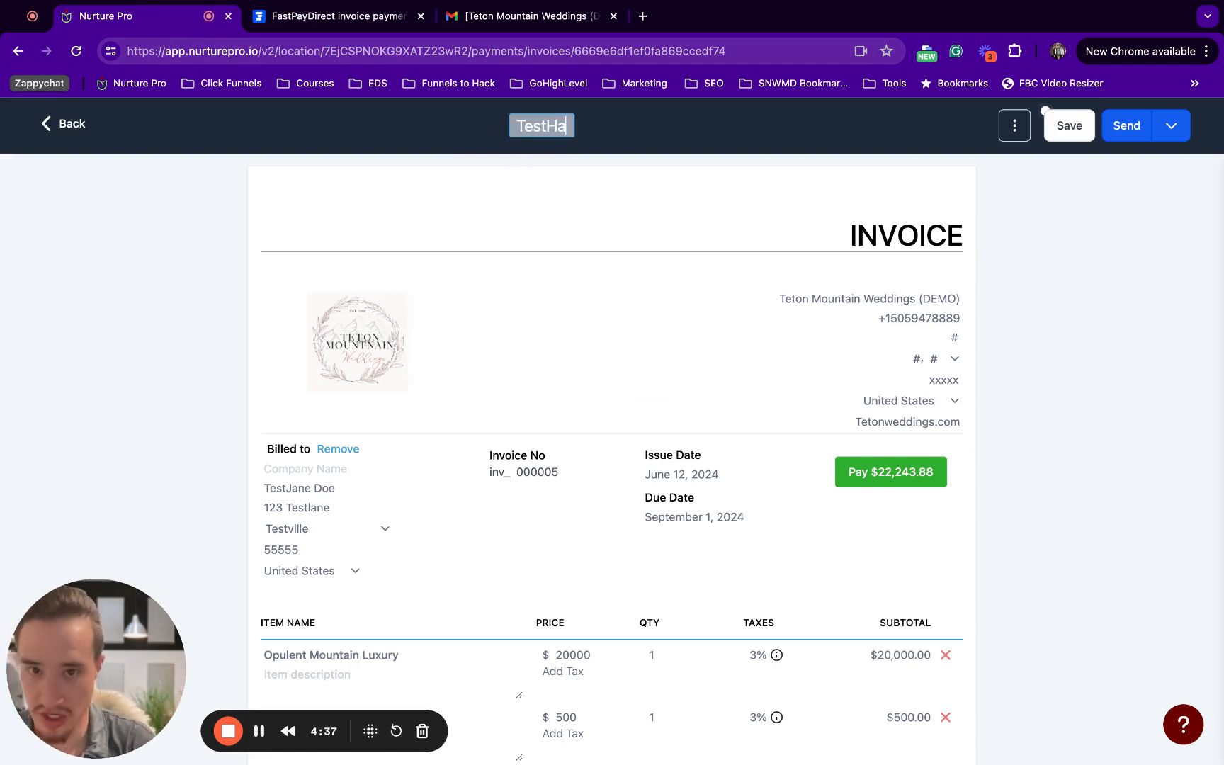
{"action": "key", "text": "BackSpace"}
{"action": "key", "text": "BackSpace"}
{"action": "type", "text": "Jane We"}
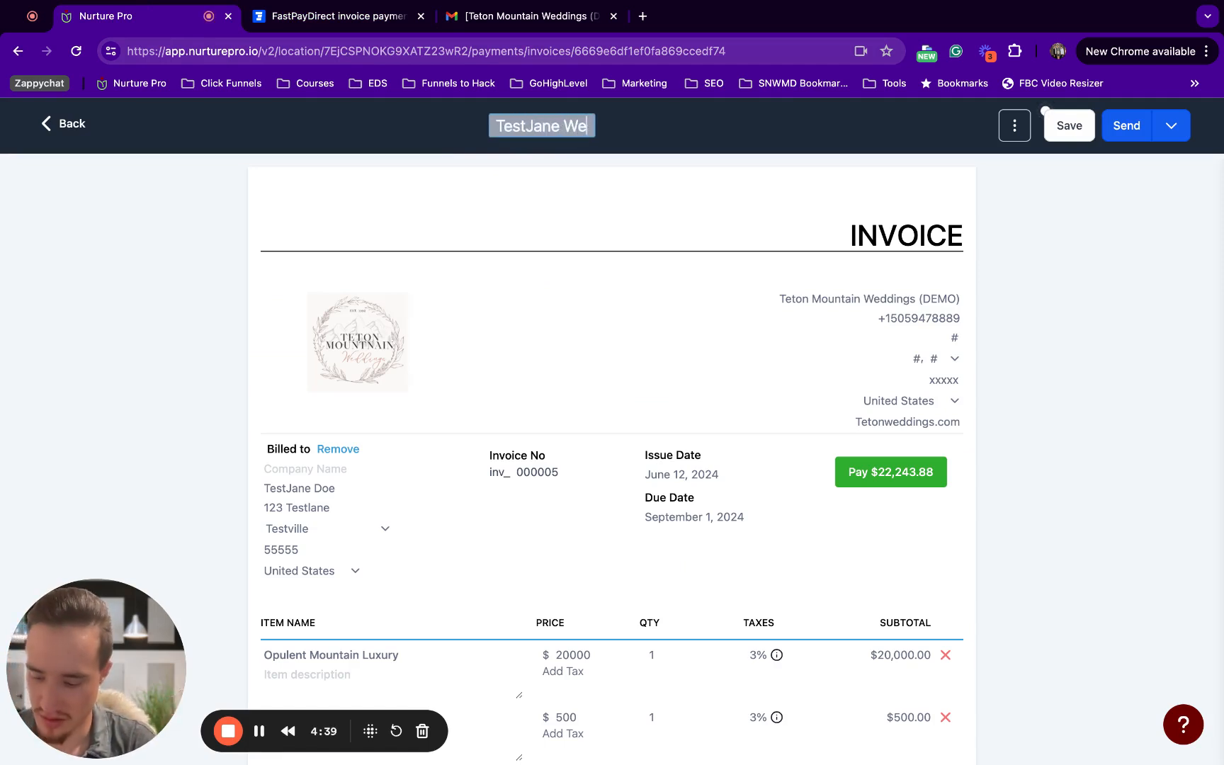
{"action": "type", "text": "dding Invoice"}
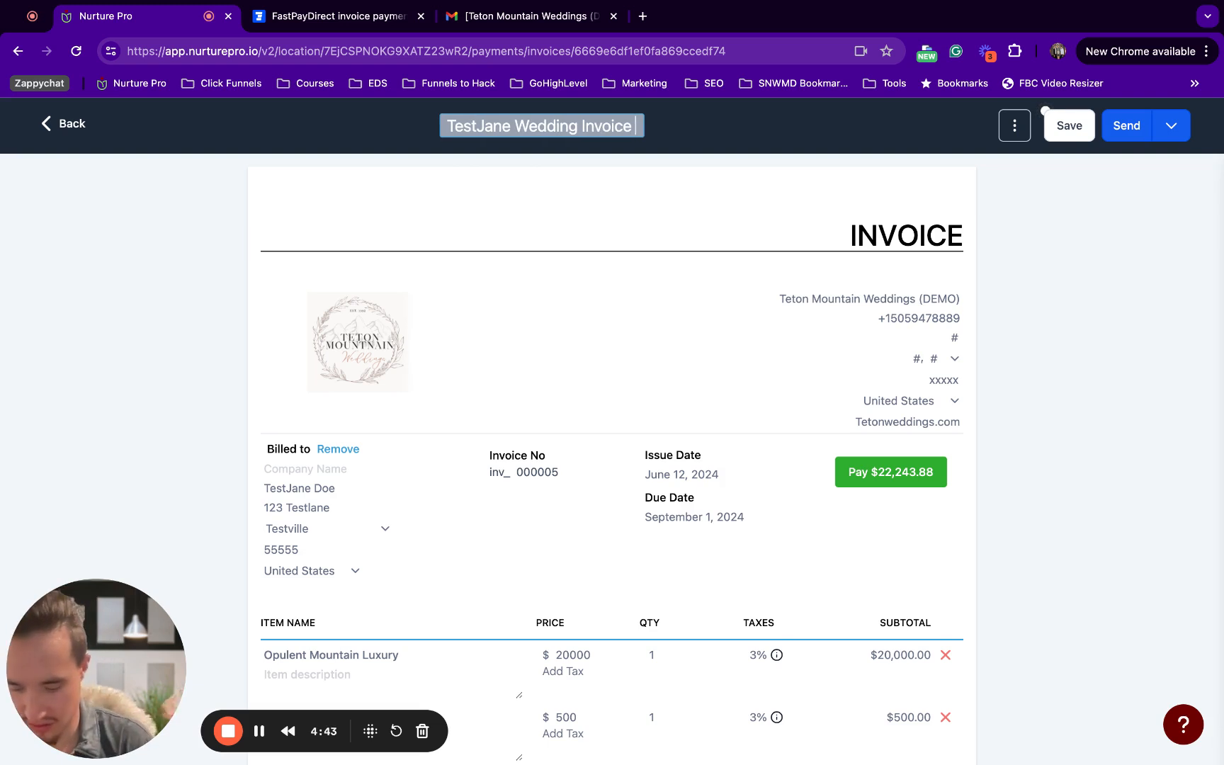
{"action": "type", "text": " + Upgrades"}
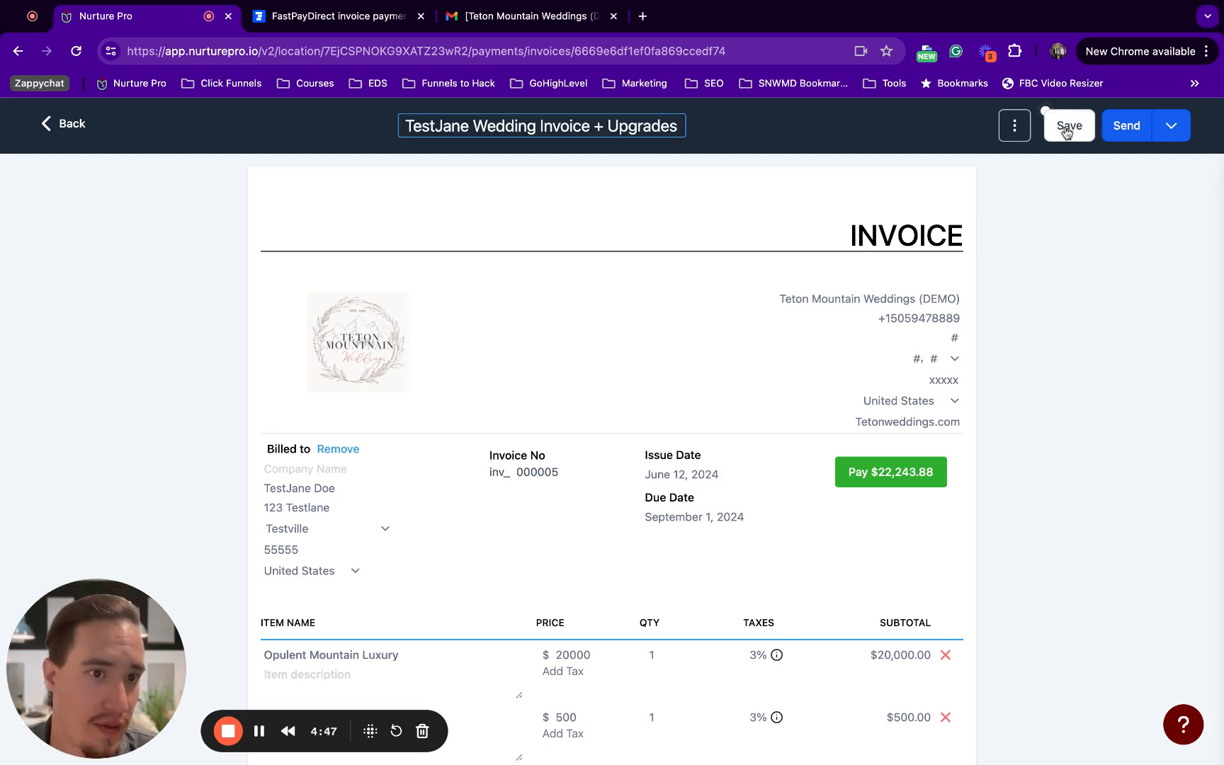
{"action": "left_click", "coordinate": [1024, 132]}
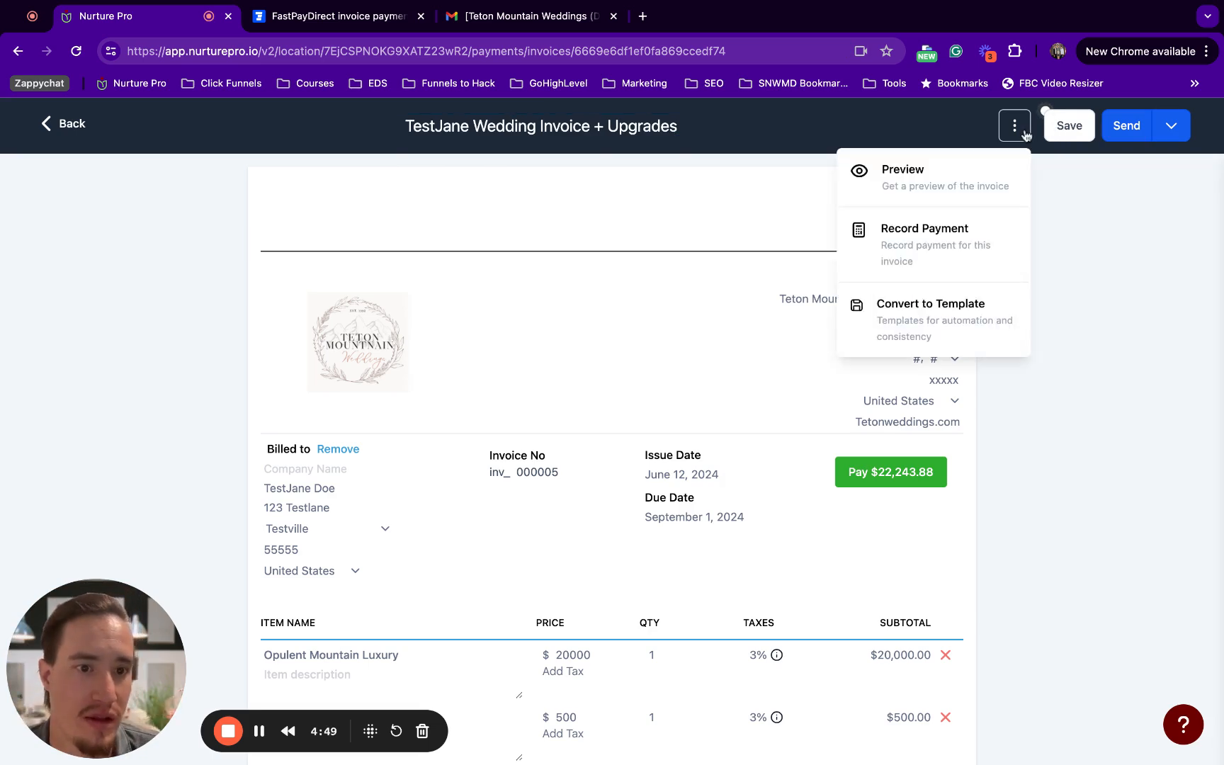
{"action": "left_click", "coordinate": [1064, 135]}
Check the alternative sending option for the invoice and open the Send Invoice dialog
{"action": "left_click", "coordinate": [1177, 131]}
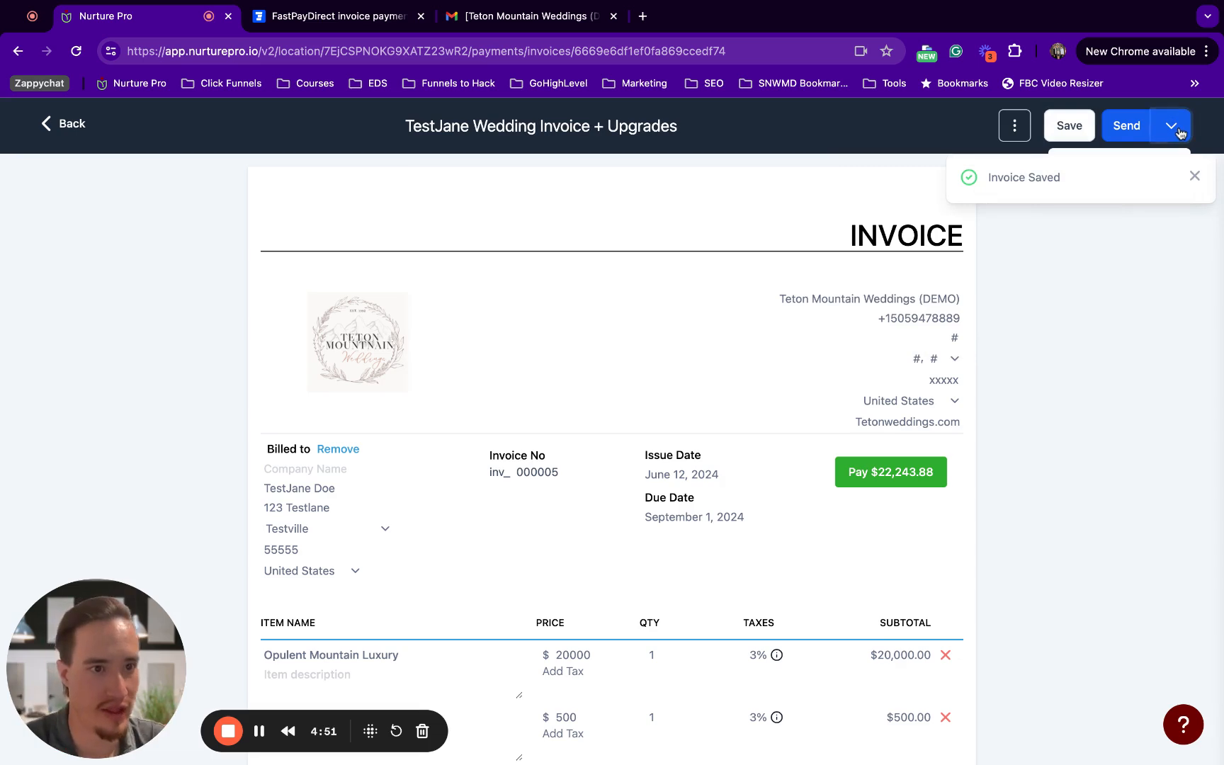
{"action": "left_click", "coordinate": [1194, 176]}
{"action": "left_click", "coordinate": [1172, 127]}
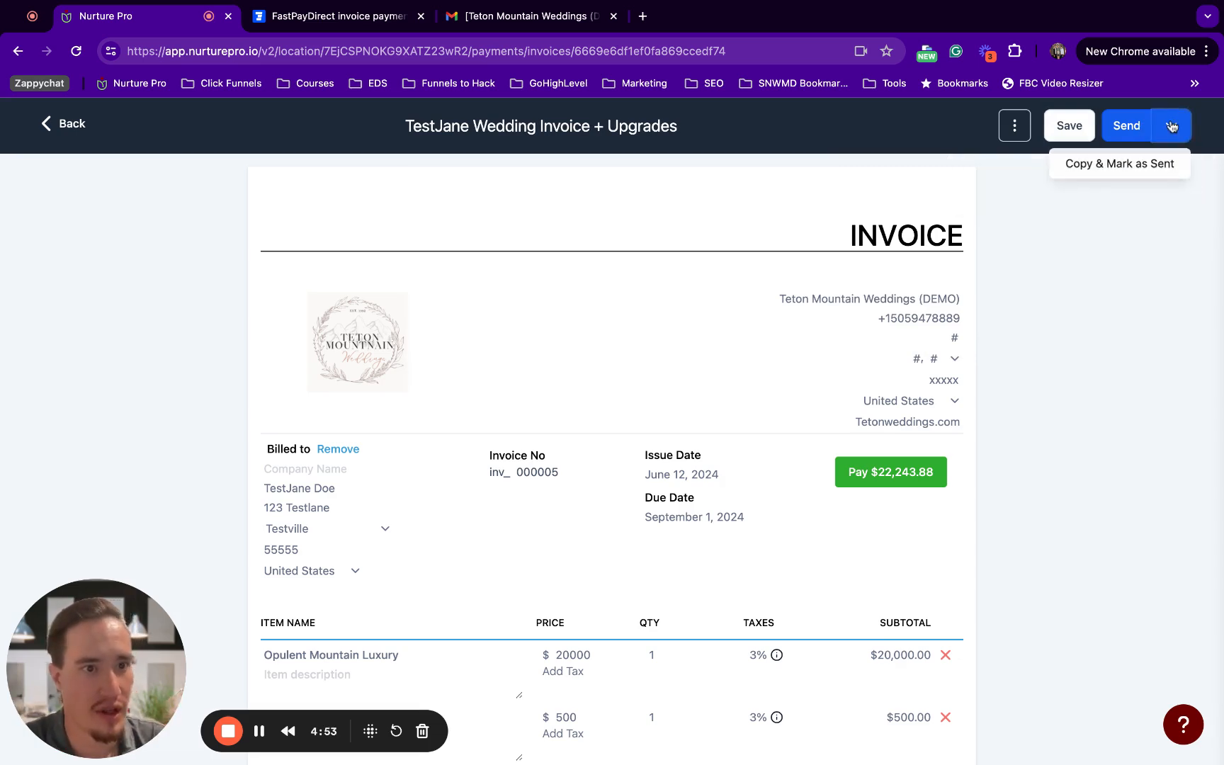
{"action": "left_click", "coordinate": [1124, 134]}
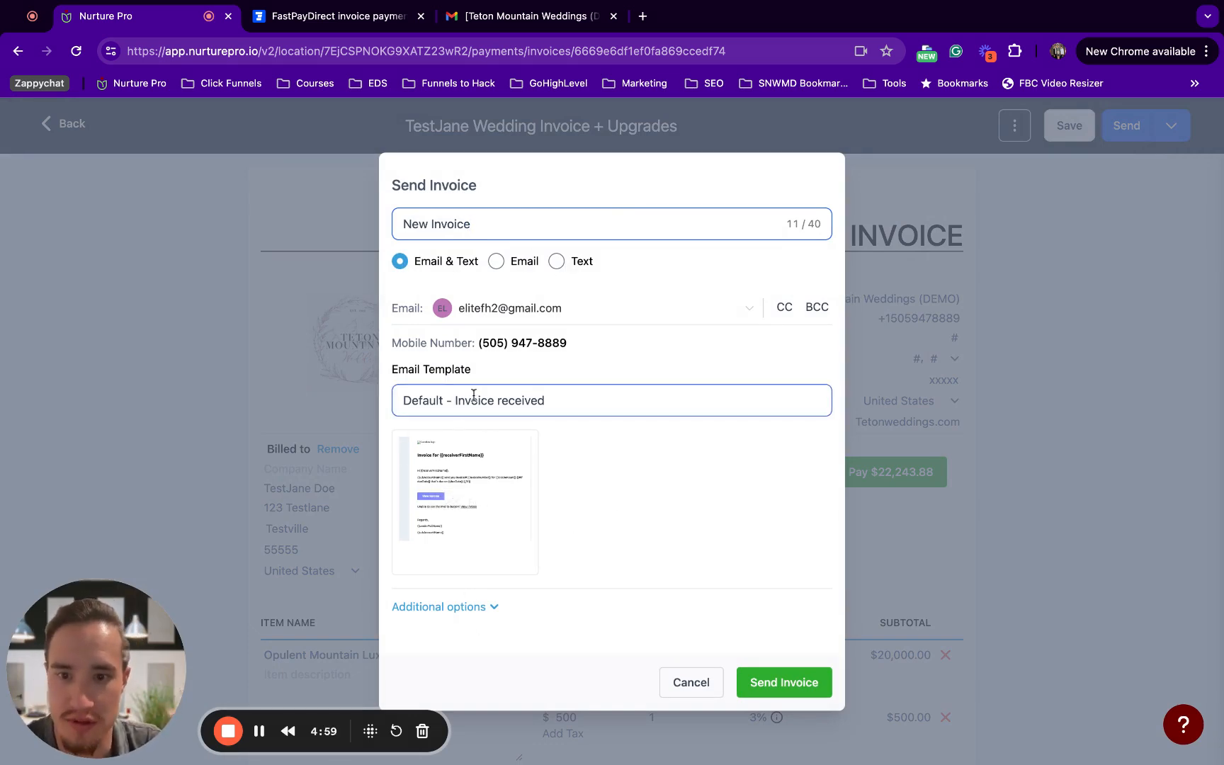
Examine the "Default - Invoice received" email template's text and placeholders, preview the email, and close the template
{"action": "left_click", "coordinate": [454, 500]}
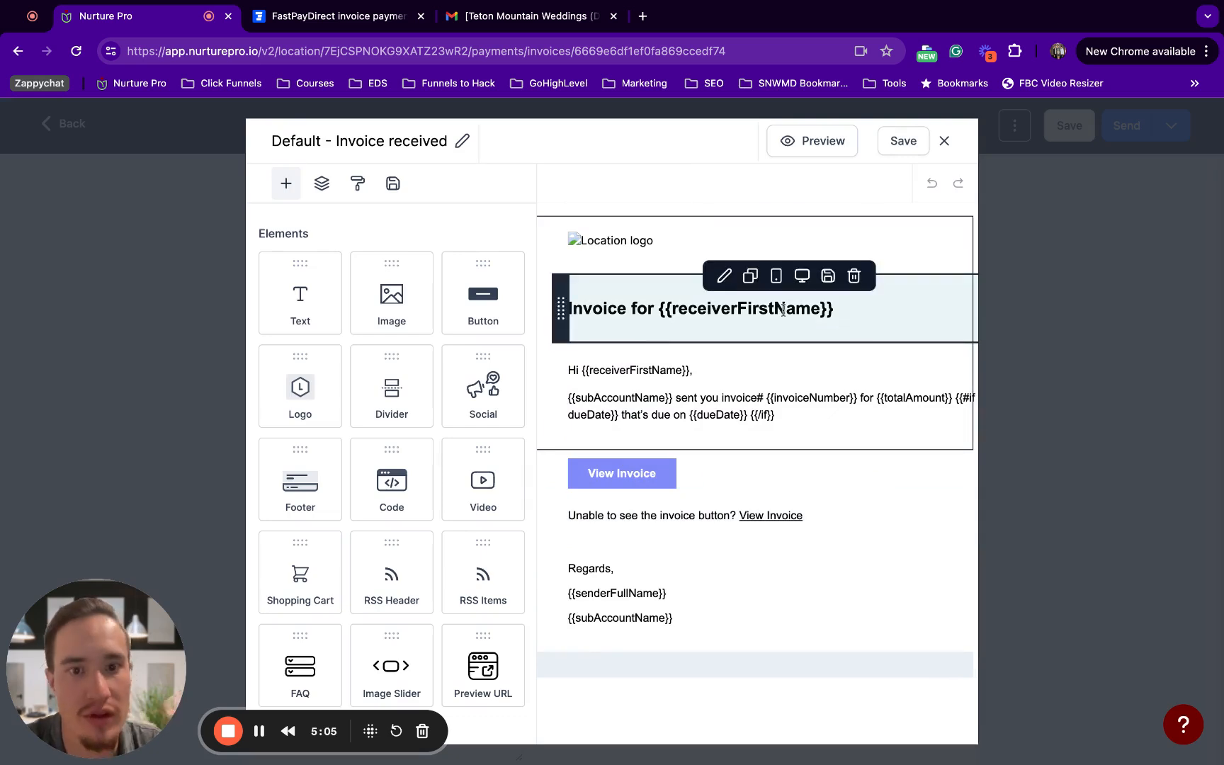
{"action": "scroll", "coordinate": [779, 357], "scroll_direction": "right", "scroll_amount": 2}
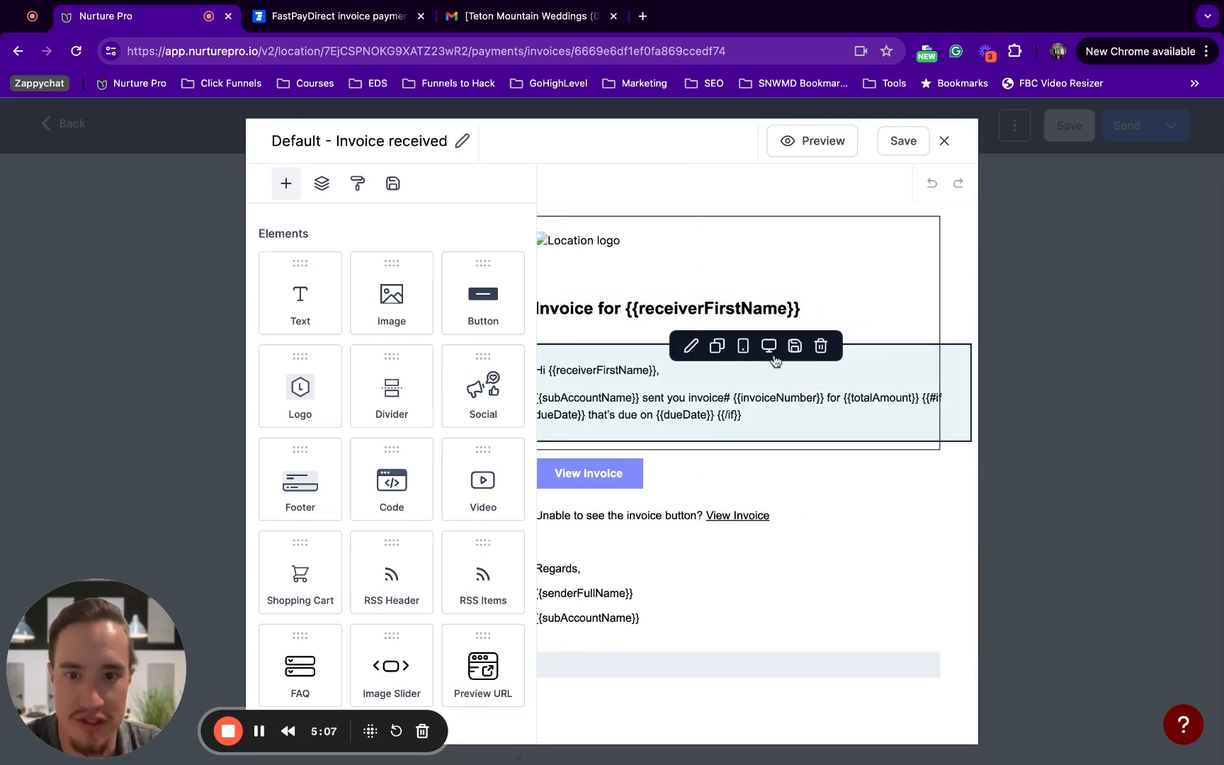
{"action": "scroll", "coordinate": [633, 276], "scroll_direction": "left", "scroll_amount": 1}
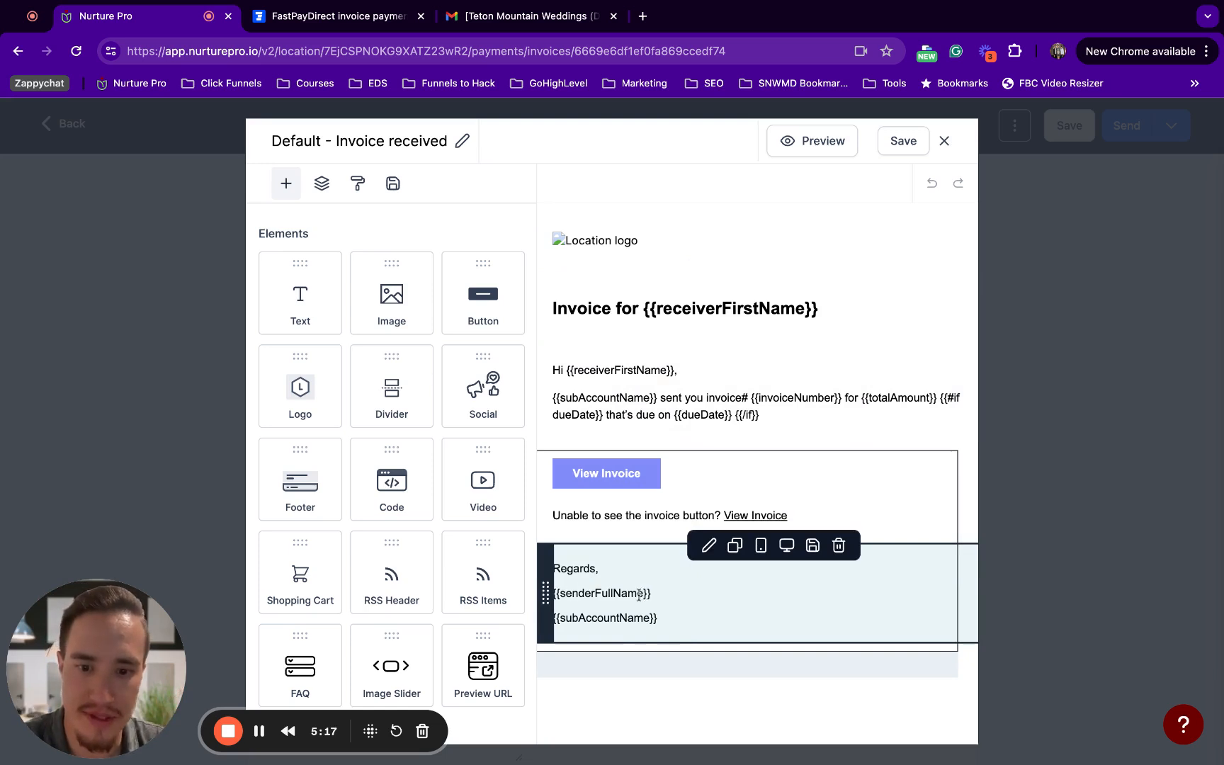
{"action": "left_click_drag", "start_coordinate": [660, 620], "coordinate": [561, 617]}
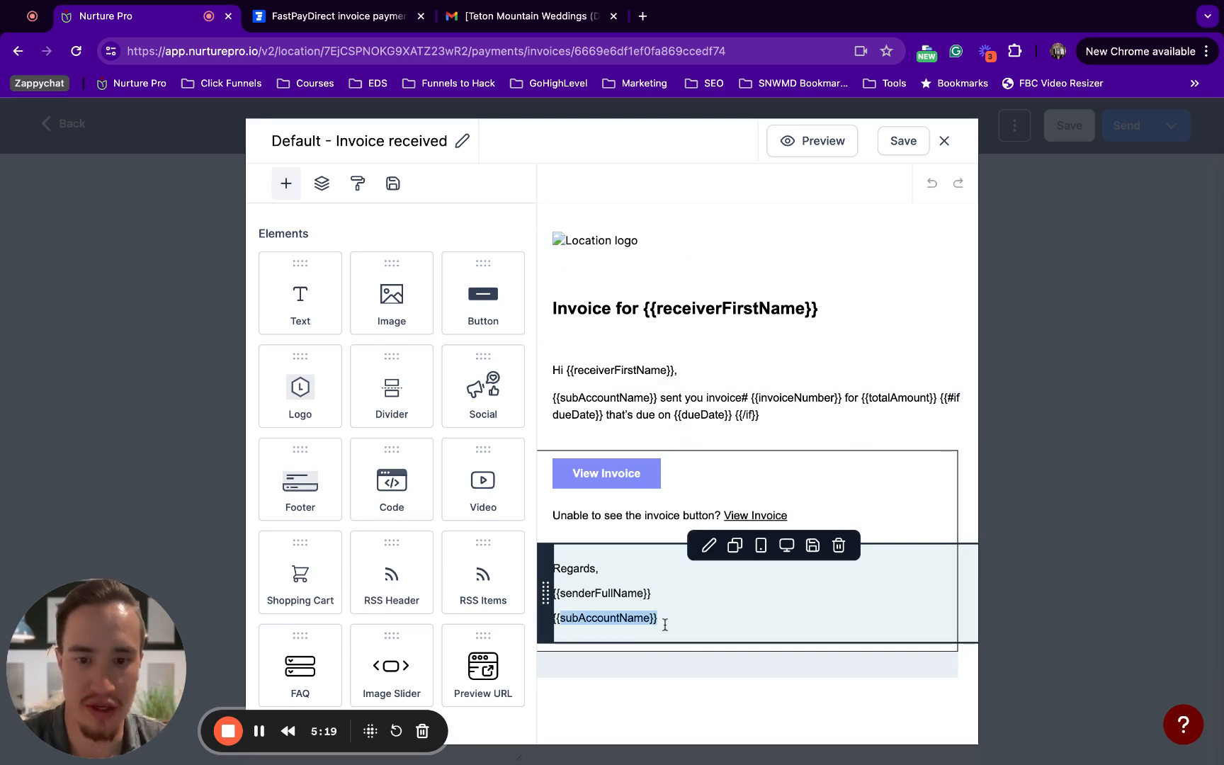
{"action": "left_click", "coordinate": [668, 616]}
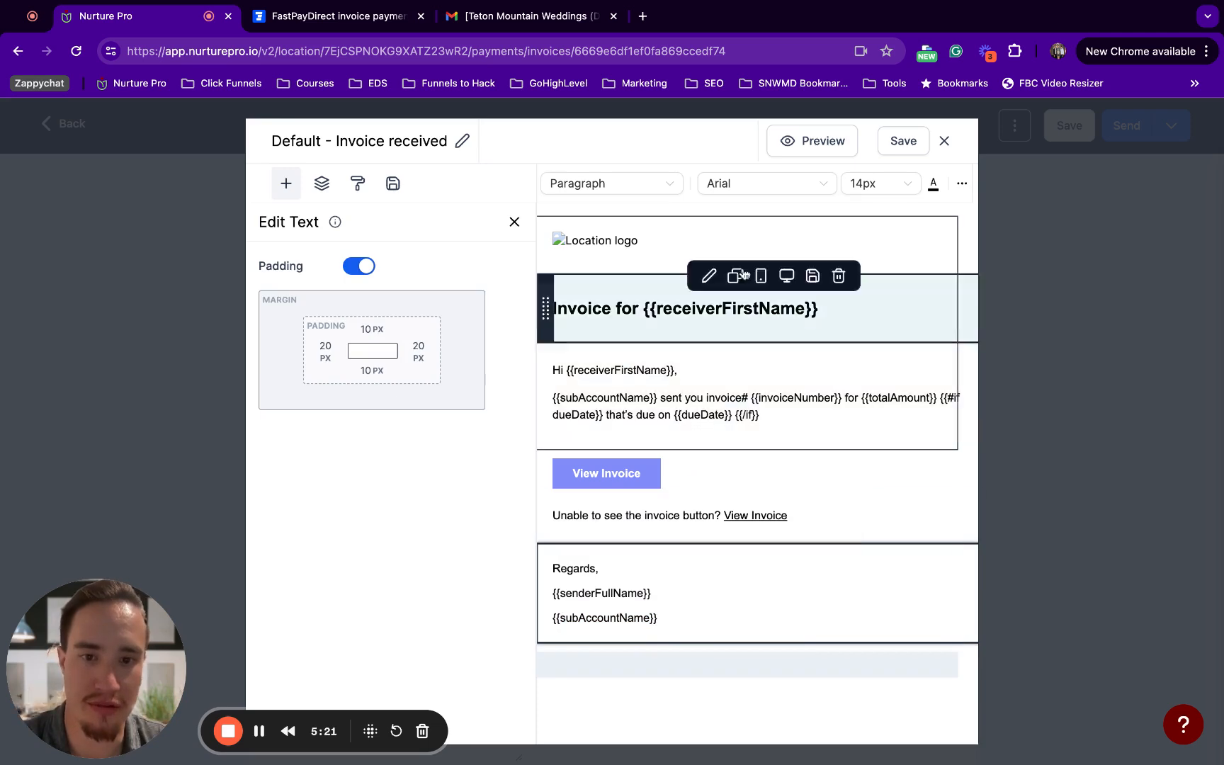
{"action": "left_click", "coordinate": [821, 140]}
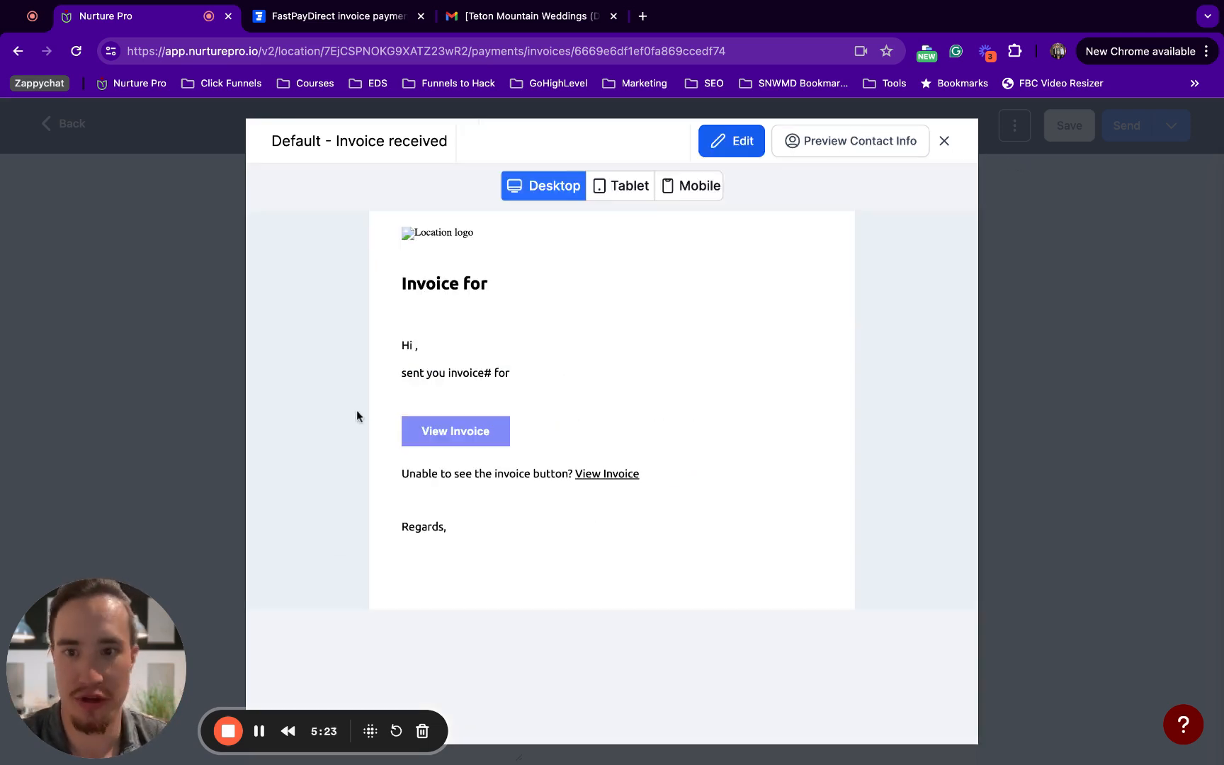
{"action": "left_click", "coordinate": [945, 140]}
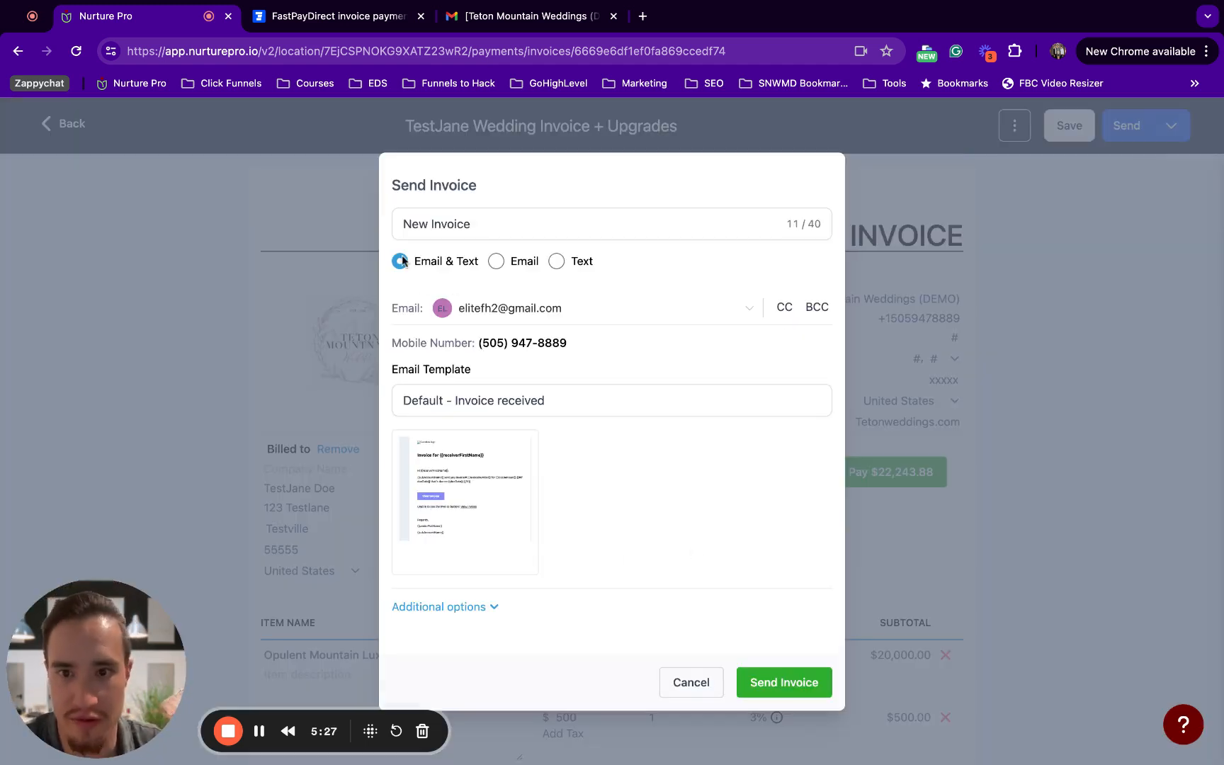
Replace the invoice name in the Send Invoice dialog with the client's name followed by "Invoice"
{"action": "left_click_drag", "start_coordinate": [484, 224], "coordinate": [340, 231]}
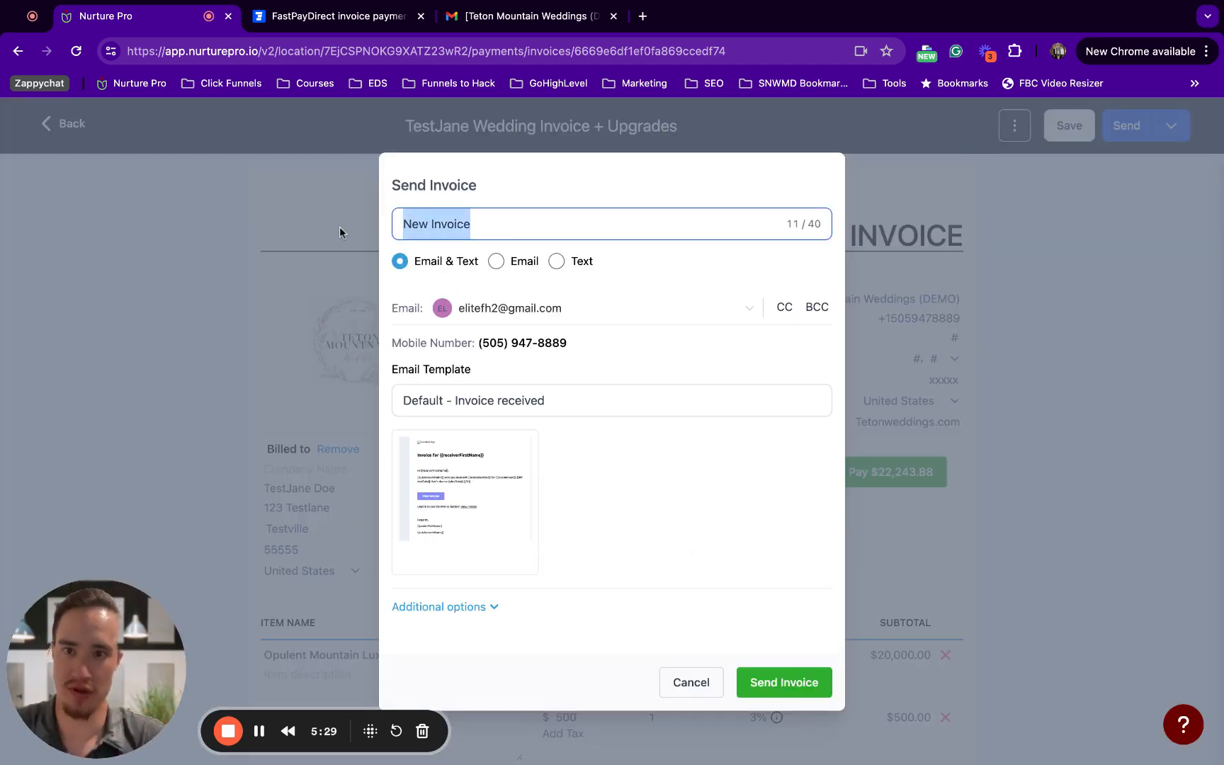
{"action": "type", "text": "Te"}
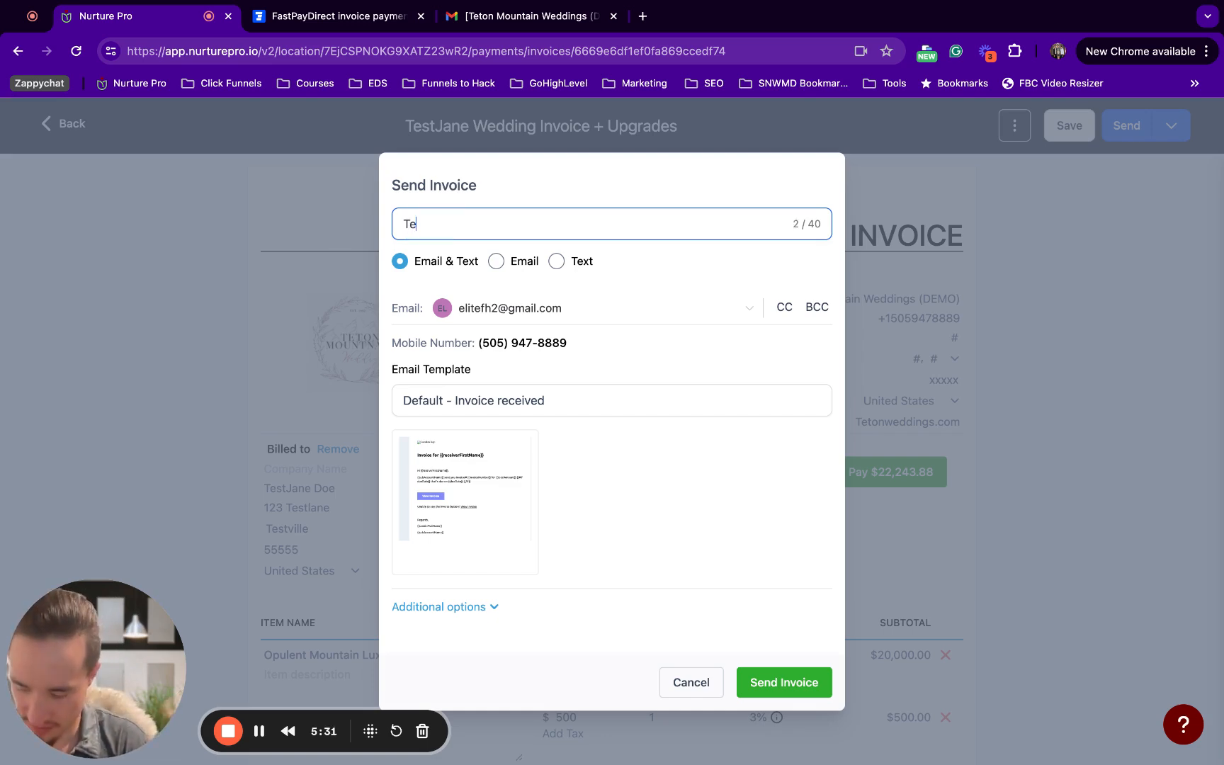
{"action": "type", "text": "stJane Invoice"}
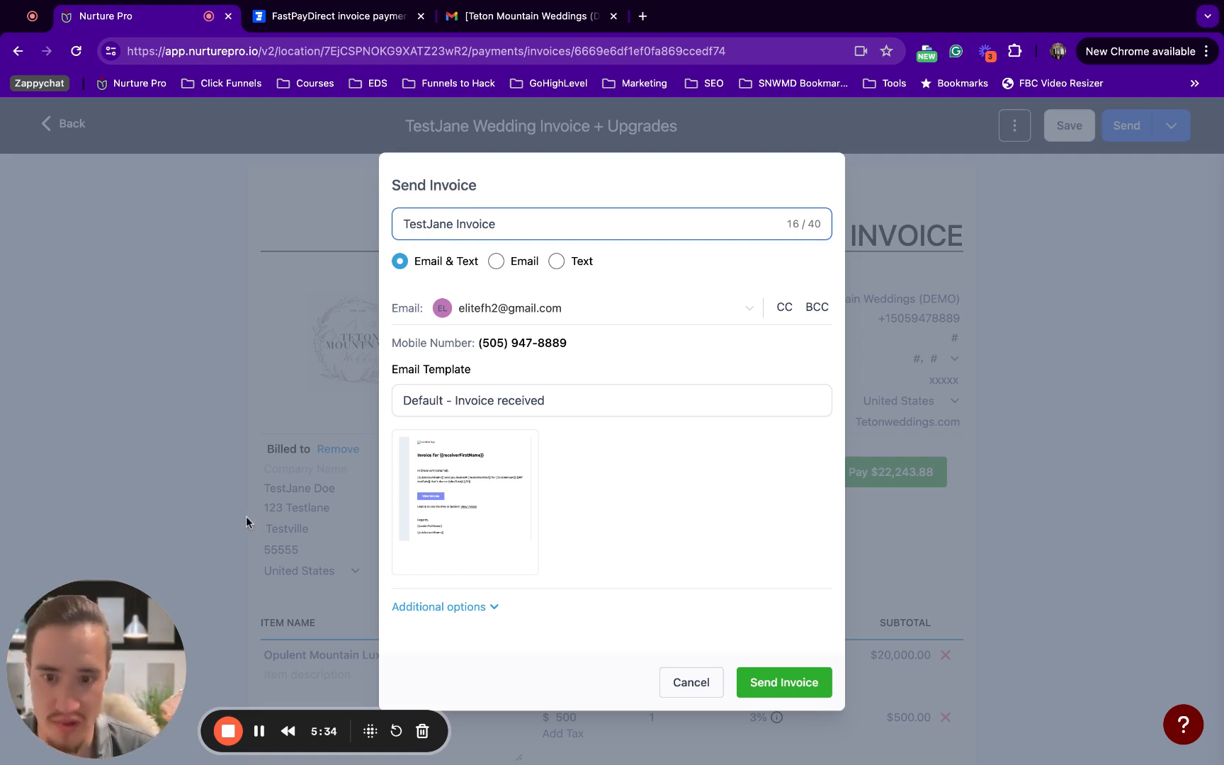
Check the payment mode in the additional options and send the invoice by Email & Text in Live mode
{"action": "left_click", "coordinate": [479, 607]}
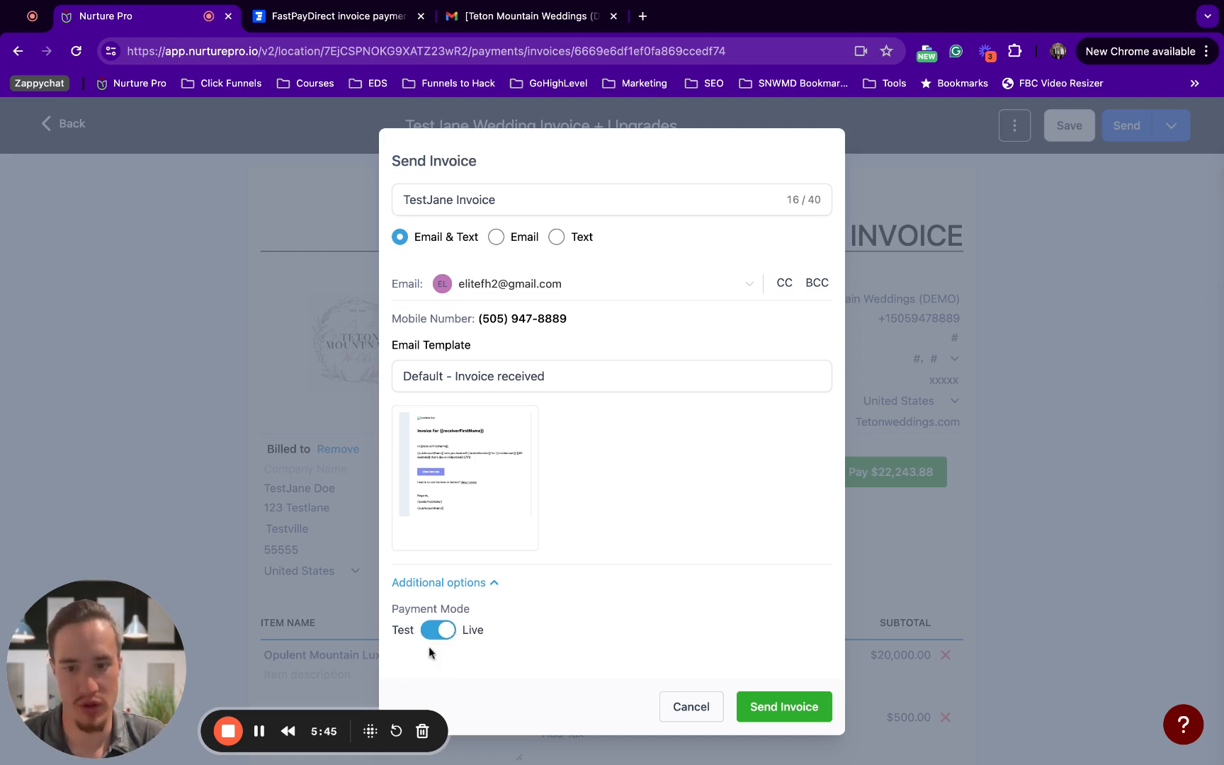
{"action": "left_click", "coordinate": [782, 705]}
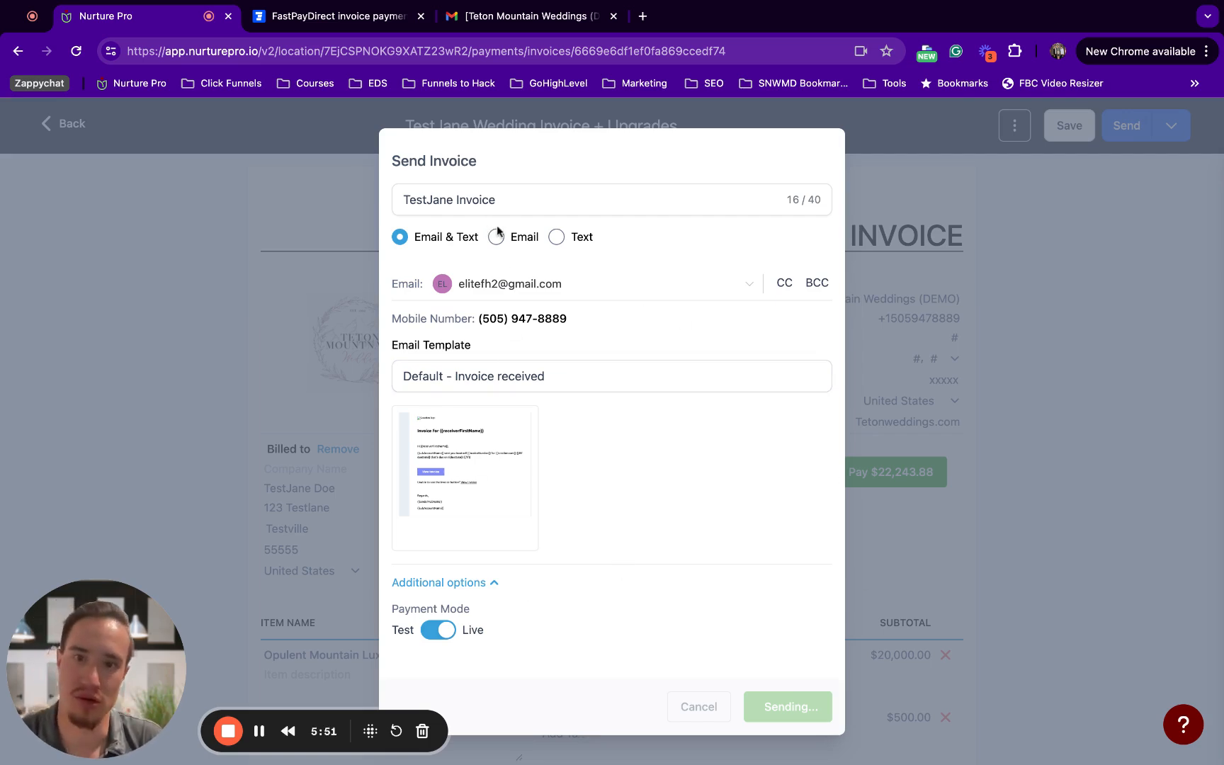
{"action": "scroll", "coordinate": [483, 289], "scroll_direction": "down", "scroll_amount": 2}
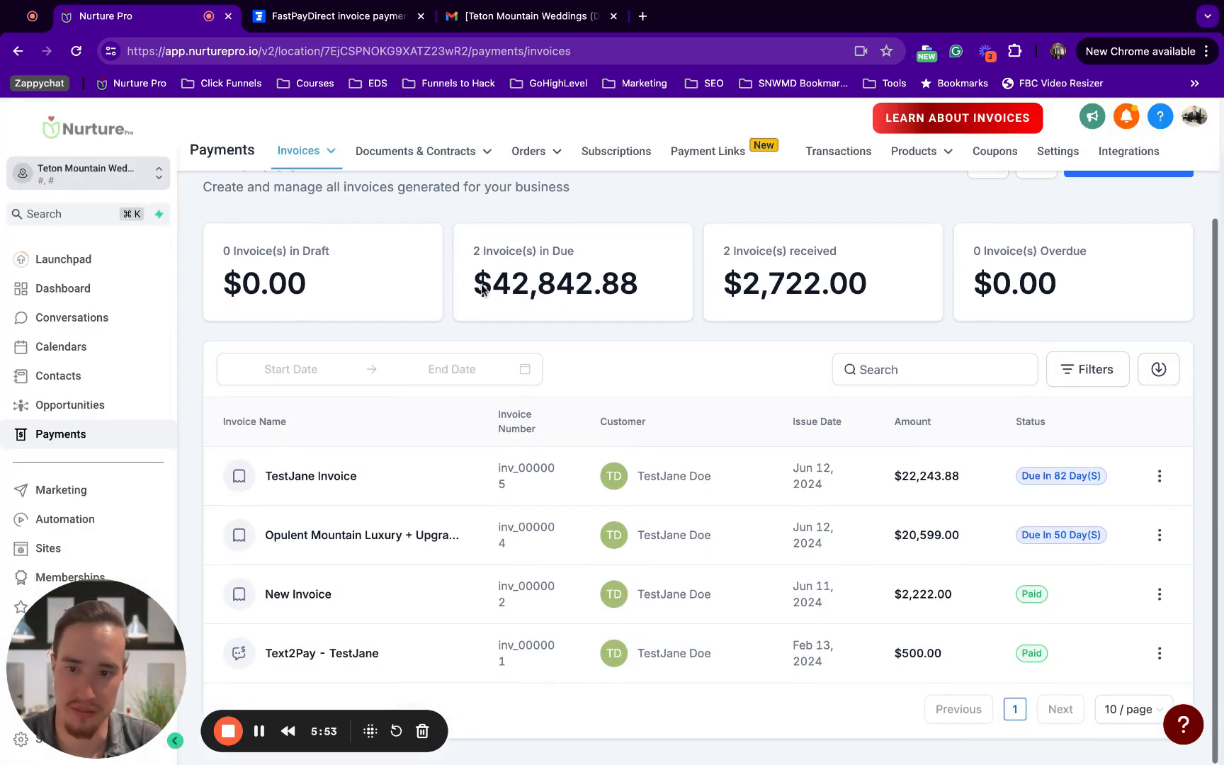
Switch to Gmail, open the newest invoice email from Teton Mountain Weddings in the inbox, and read its message
{"action": "left_click", "coordinate": [528, 25]}
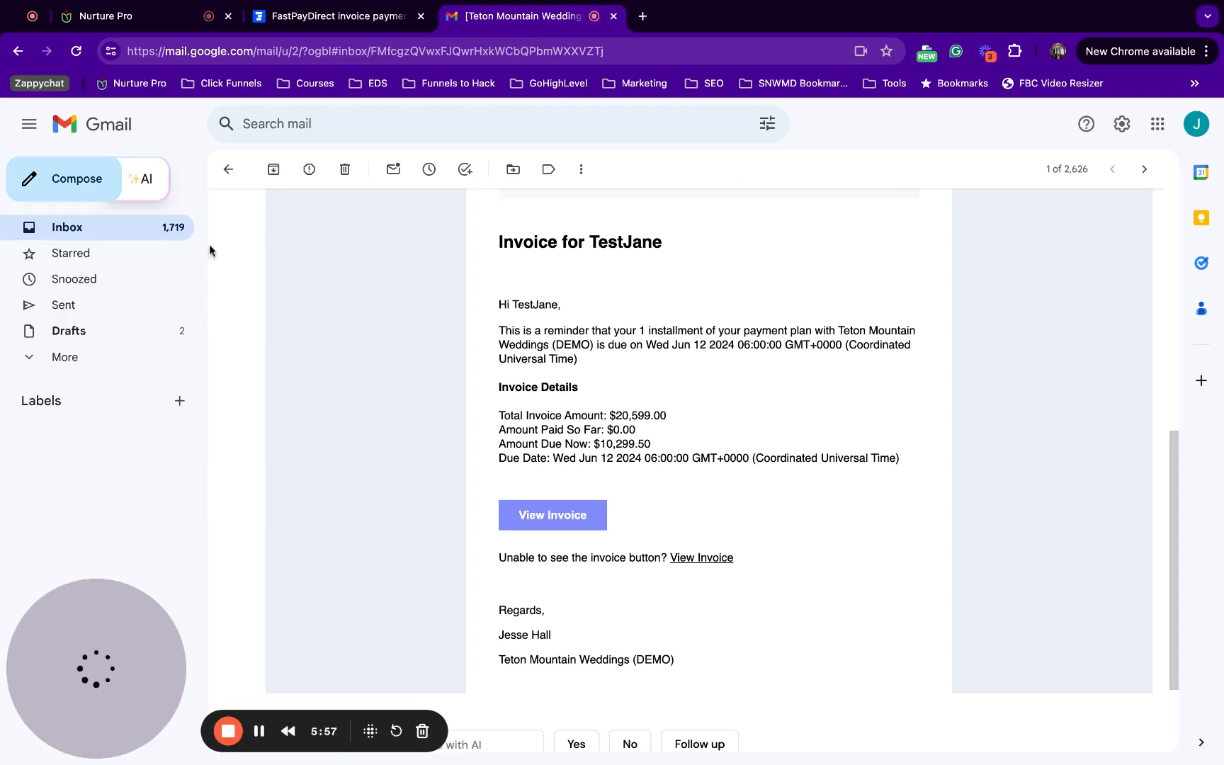
{"action": "left_click", "coordinate": [219, 173]}
{"action": "left_click", "coordinate": [492, 250]}
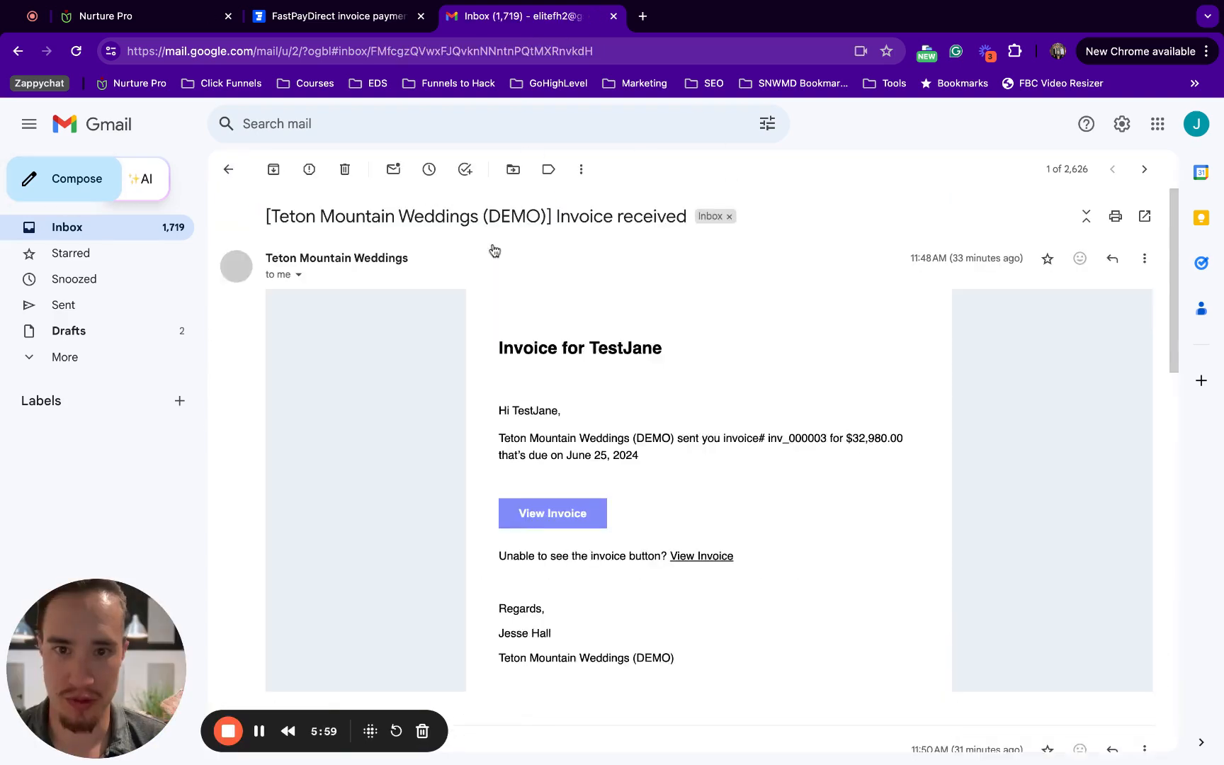
{"action": "scroll", "coordinate": [721, 413], "scroll_direction": "down", "scroll_amount": 3}
{"action": "scroll", "coordinate": [721, 412], "scroll_direction": "down", "scroll_amount": 2}
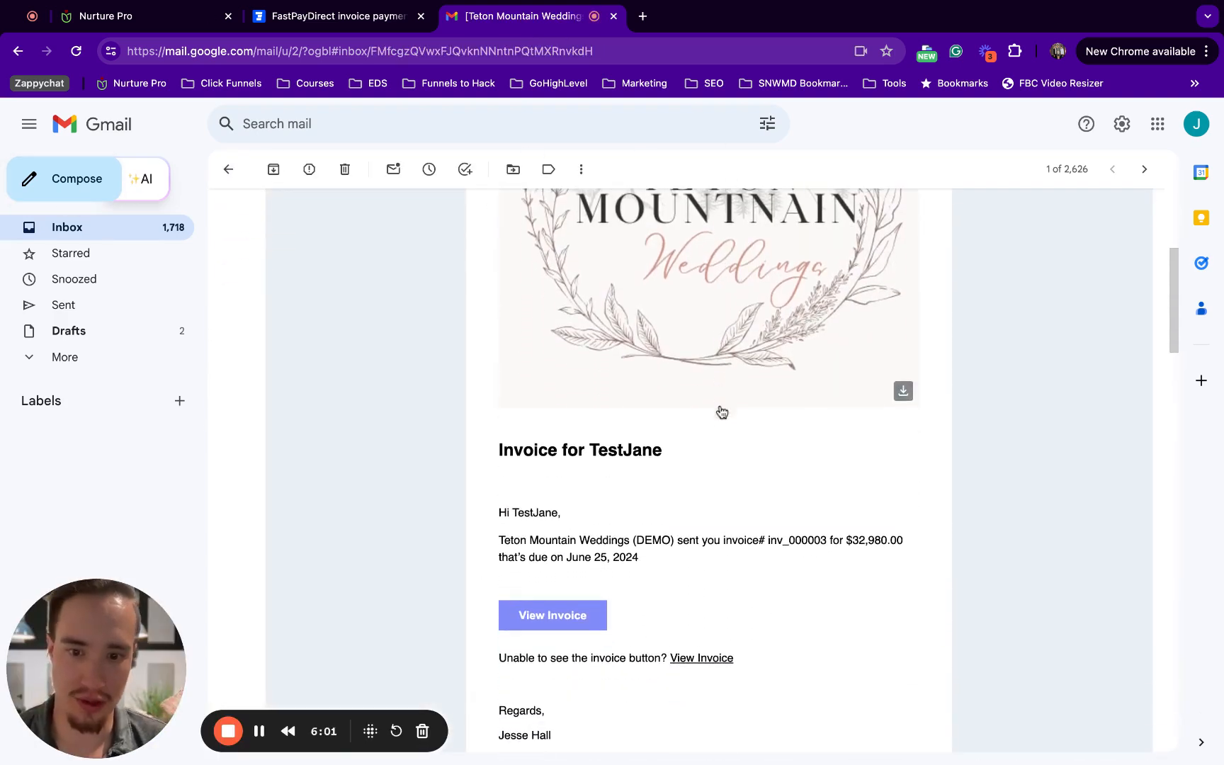
{"action": "scroll", "coordinate": [542, 542], "scroll_direction": "down", "scroll_amount": 1}
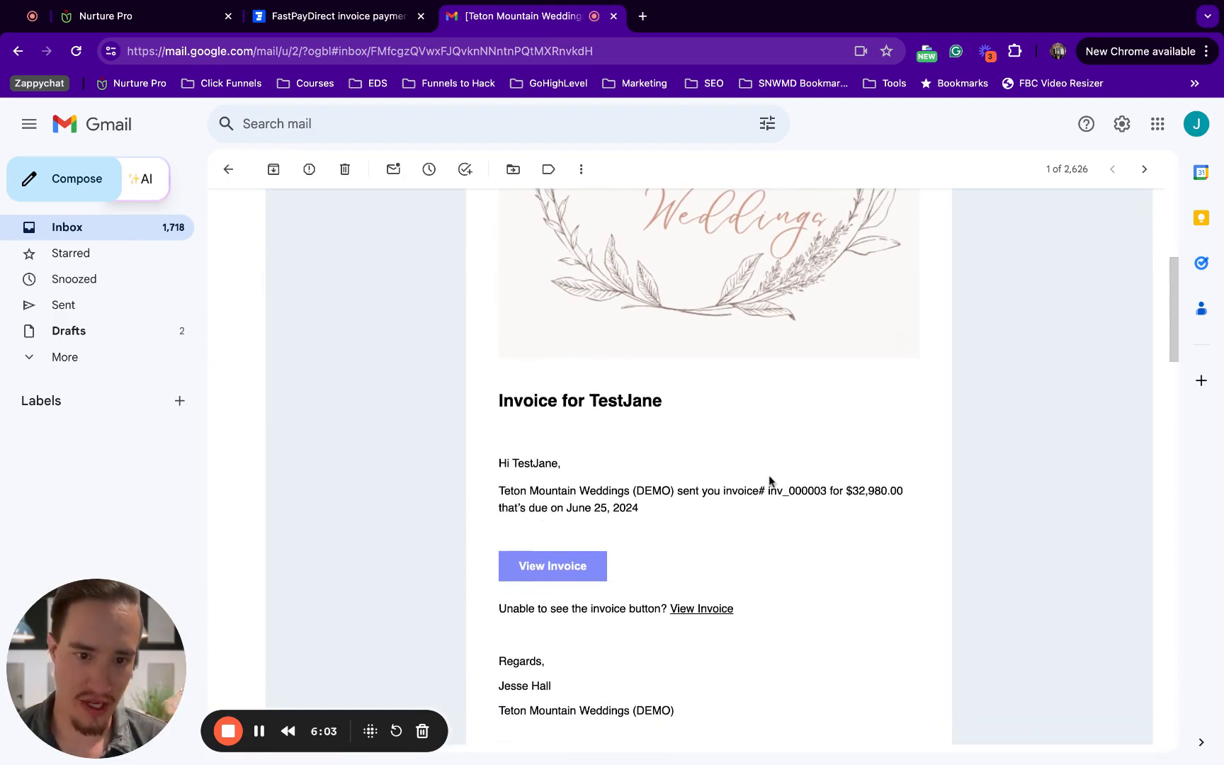
{"action": "scroll", "coordinate": [772, 480], "scroll_direction": "down", "scroll_amount": 1}
{"action": "scroll", "coordinate": [603, 485], "scroll_direction": "down", "scroll_amount": 1}
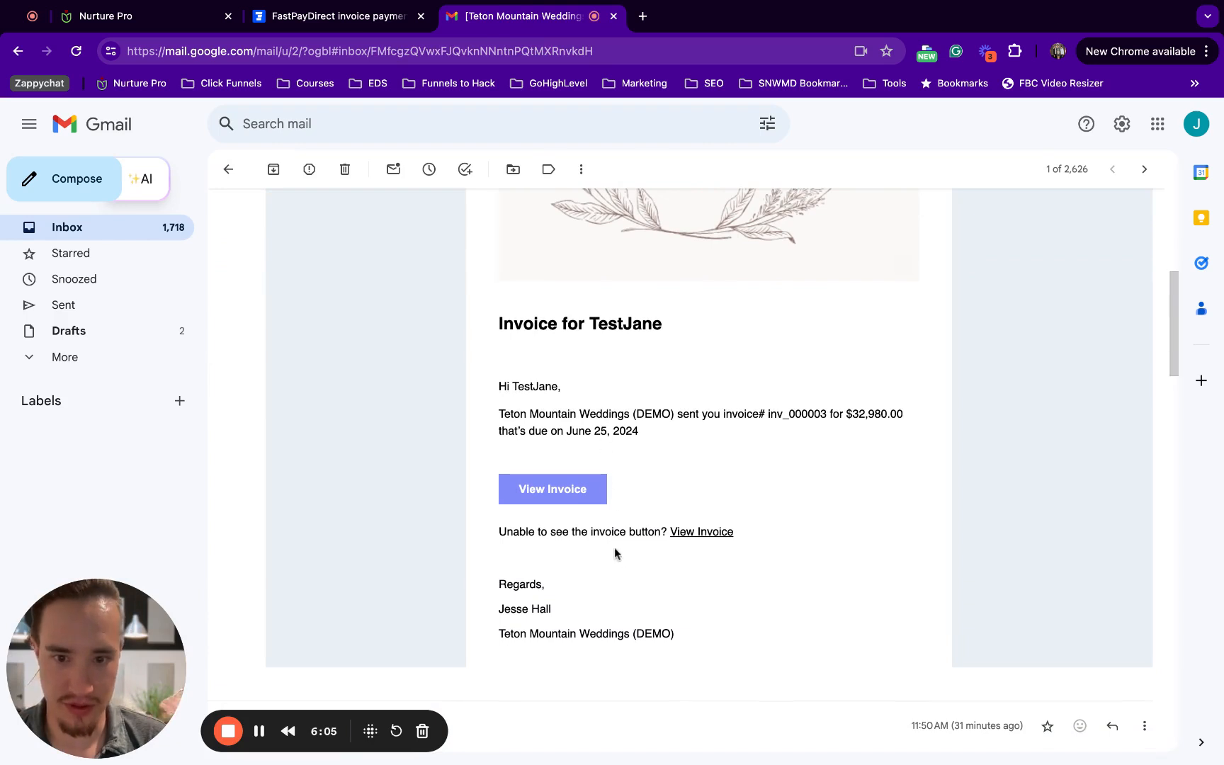
Open the invoice from the email and examine its items, credit card fee and three-part payment schedule
{"action": "left_click", "coordinate": [573, 487]}
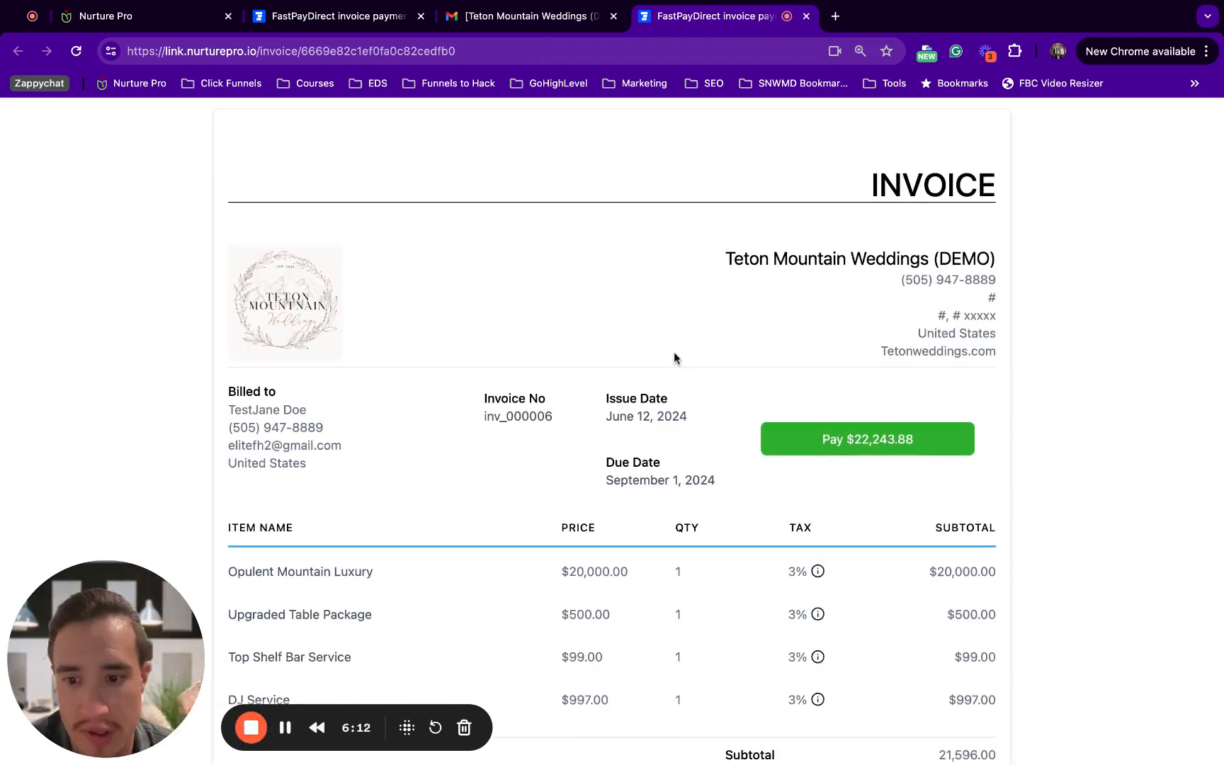
{"action": "scroll", "coordinate": [674, 358], "scroll_direction": "down", "scroll_amount": 1}
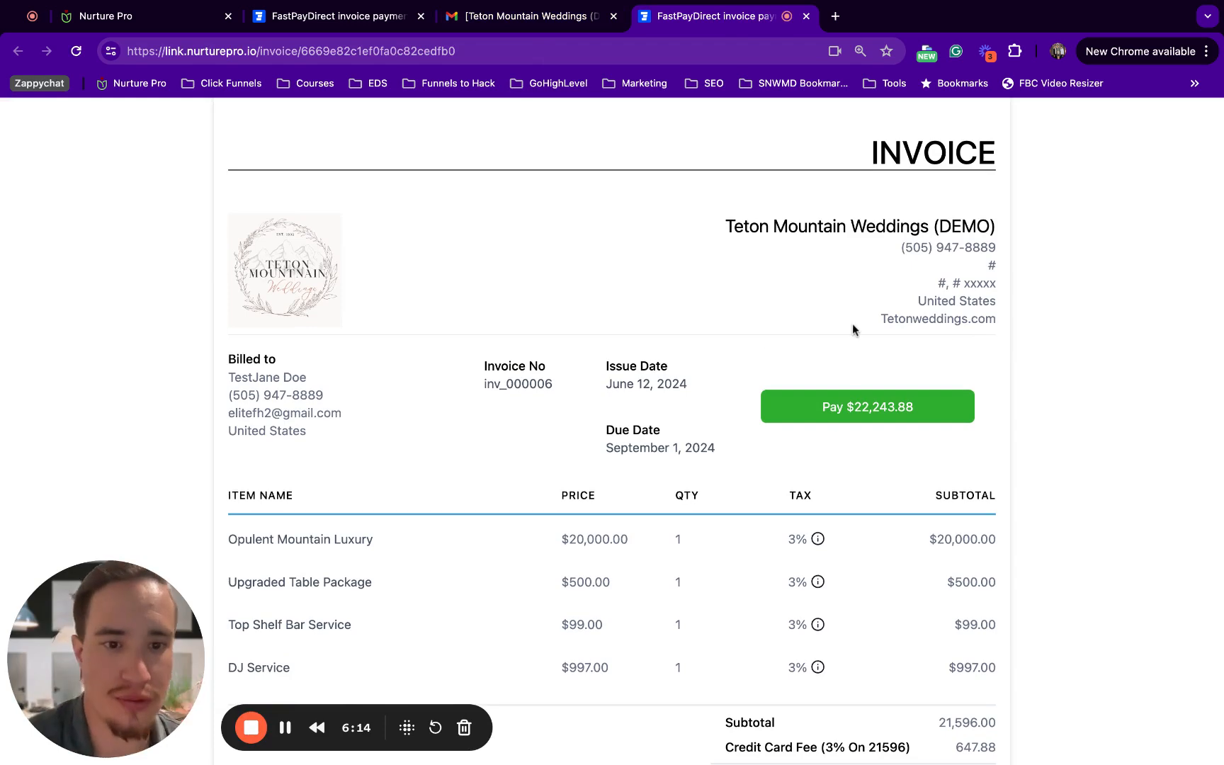
{"action": "scroll", "coordinate": [852, 326], "scroll_direction": "down", "scroll_amount": 5}
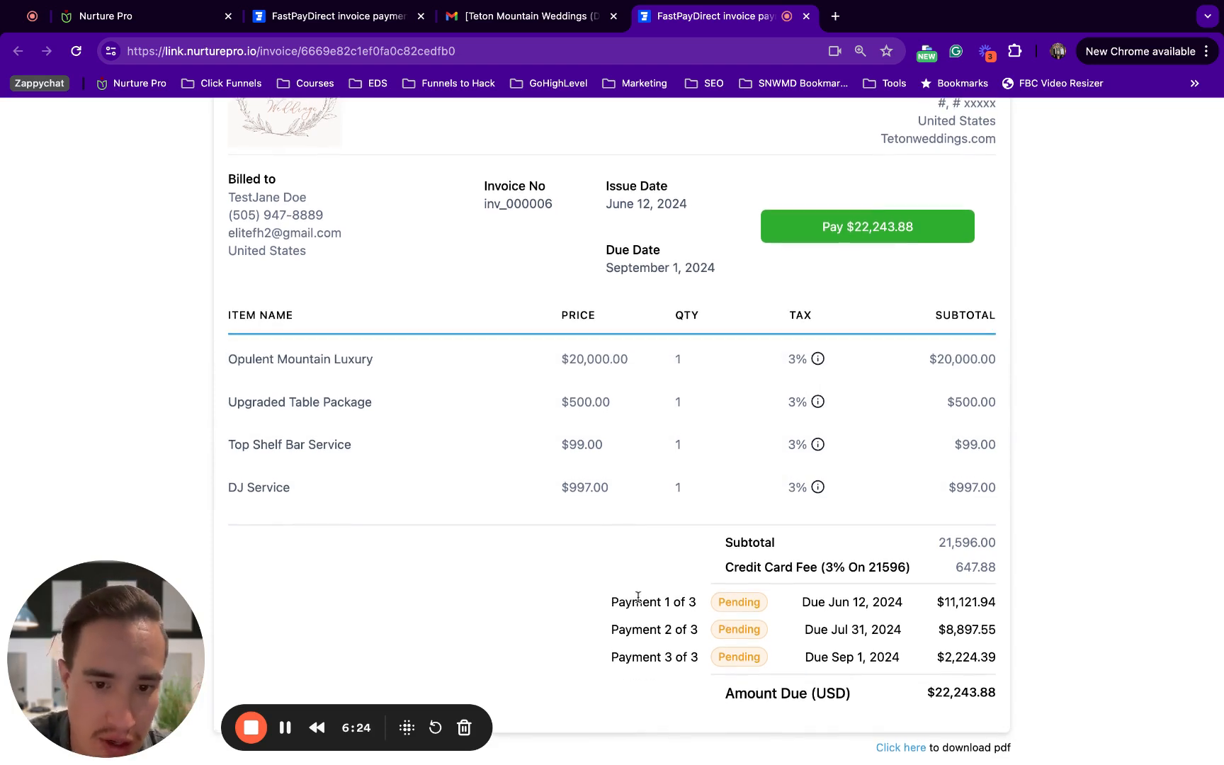
{"action": "left_click_drag", "start_coordinate": [607, 597], "coordinate": [823, 592]}
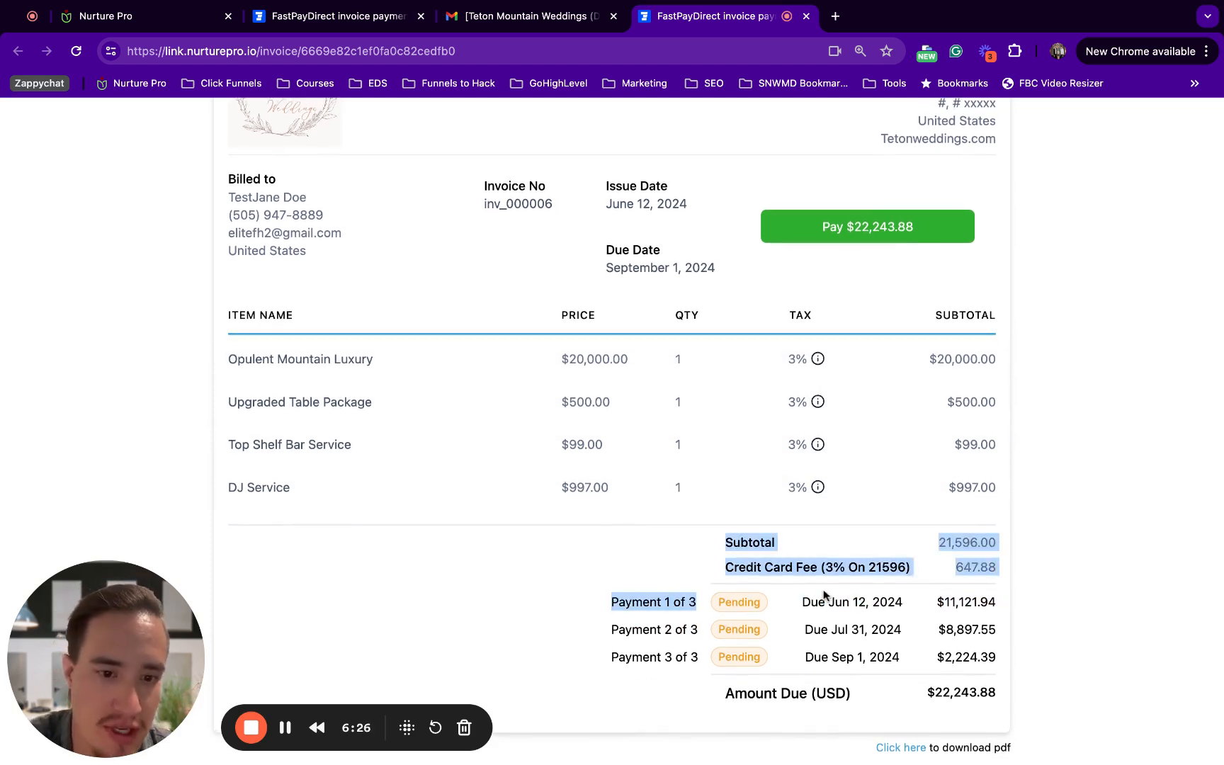
{"action": "left_click", "coordinate": [826, 591]}
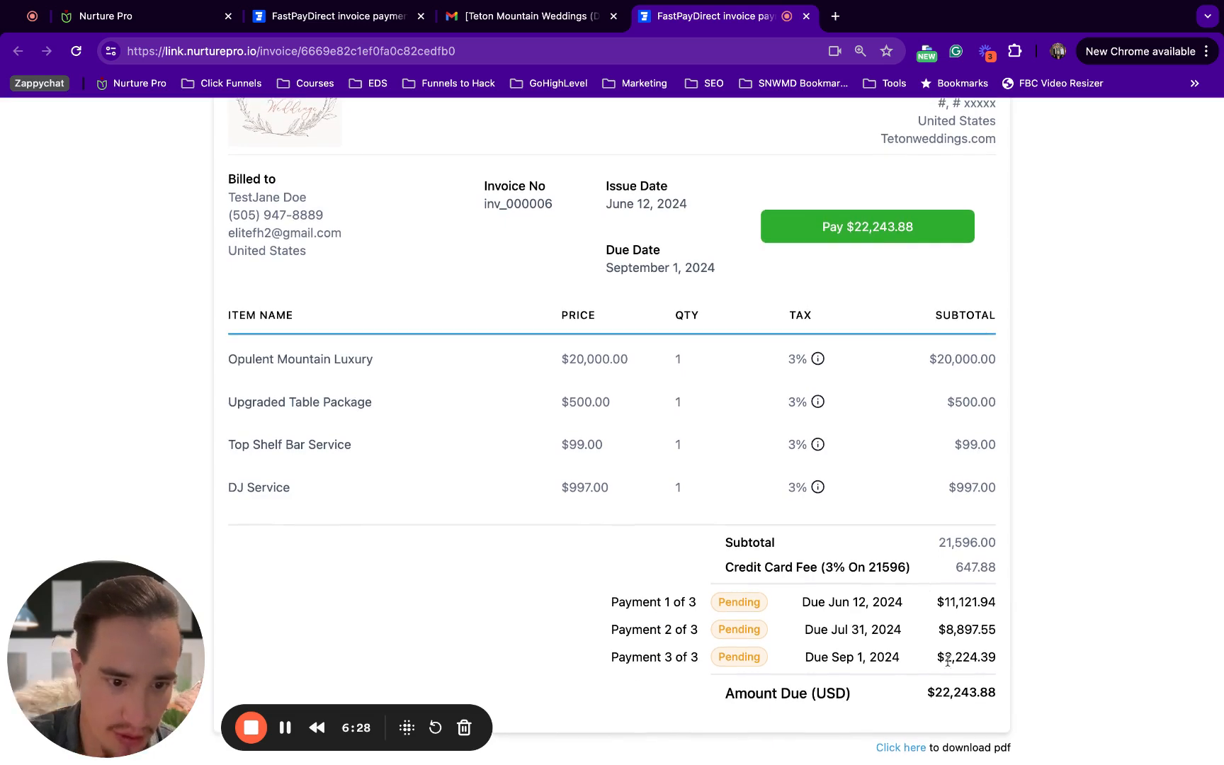
{"action": "scroll", "coordinate": [942, 655], "scroll_direction": "up", "scroll_amount": 3}
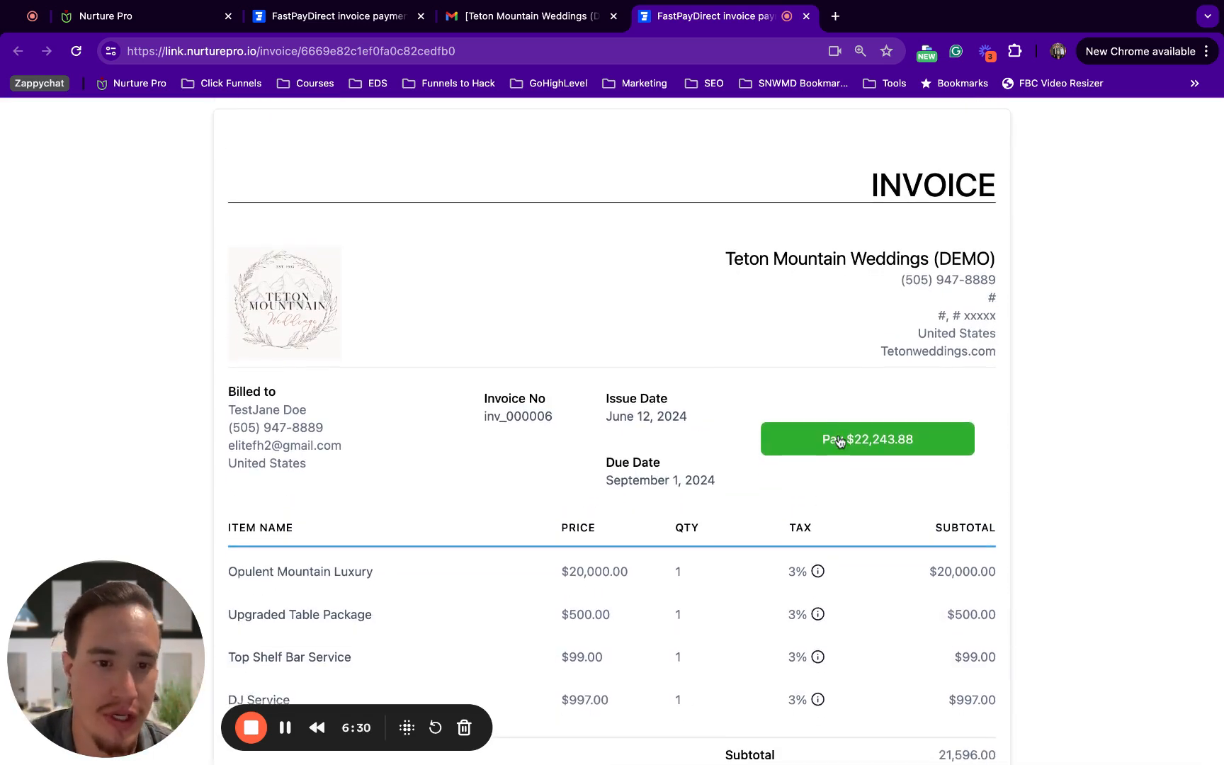
Start paying the invoice and deselect Schedules 2 and 3, keeping only Schedule 1 of 3 - 50%
{"action": "left_click", "coordinate": [840, 441]}
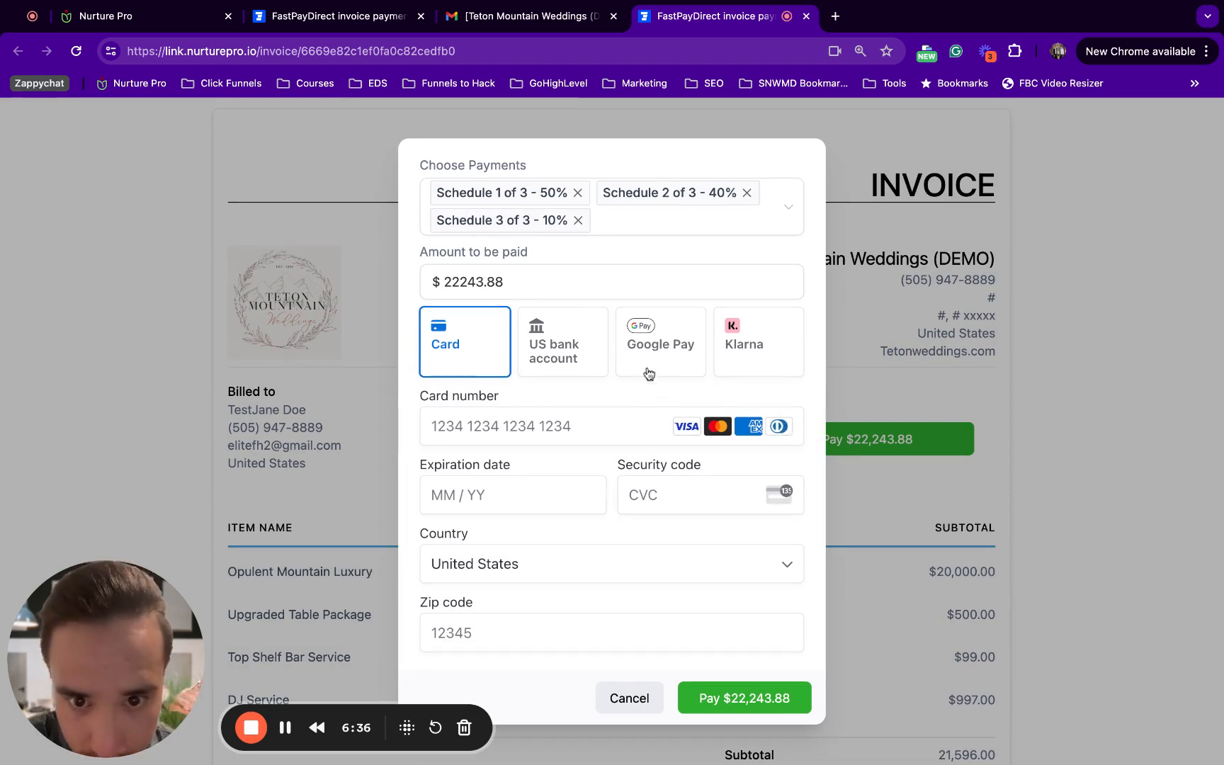
{"action": "left_click", "coordinate": [765, 200]}
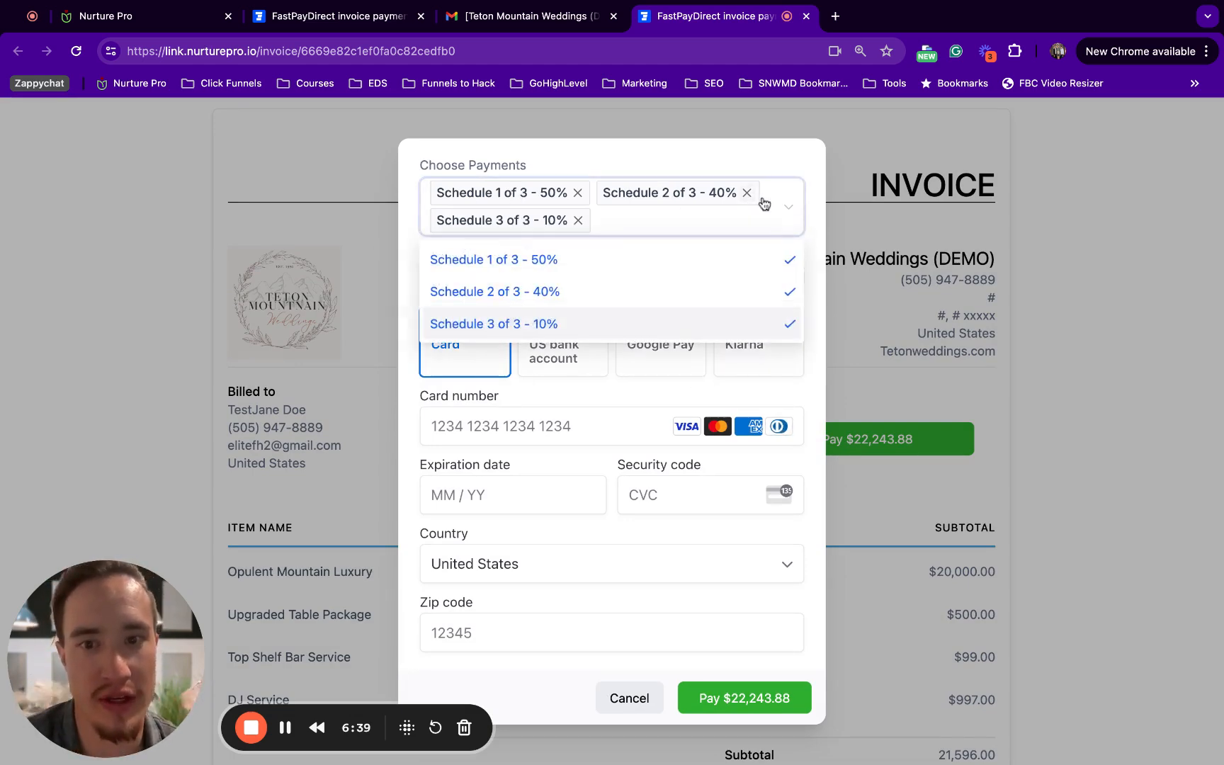
{"action": "left_click", "coordinate": [578, 219]}
{"action": "left_click", "coordinate": [747, 207]}
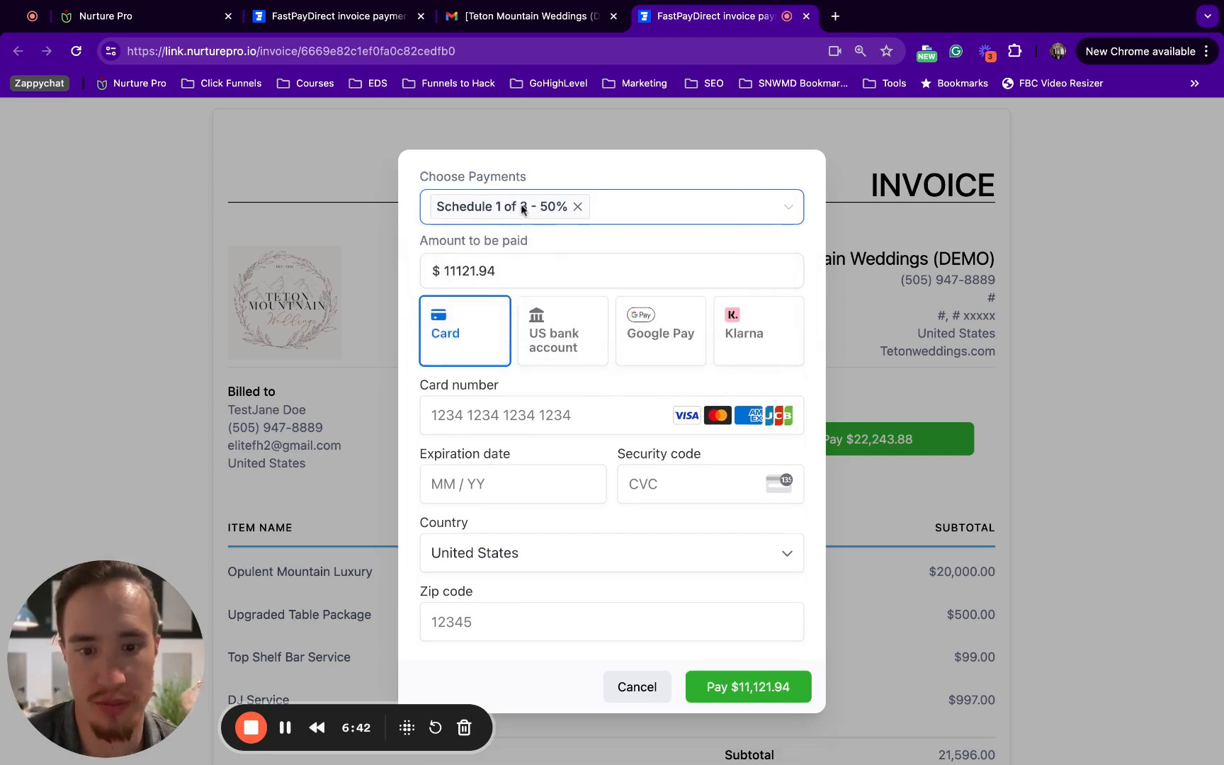
Try other payment selections with Schedule 2 of 3 - 40% and Schedule 3 of 3 - 10%, then restore Schedule 1 only
{"action": "left_click", "coordinate": [578, 206]}
{"action": "left_click", "coordinate": [542, 250]}
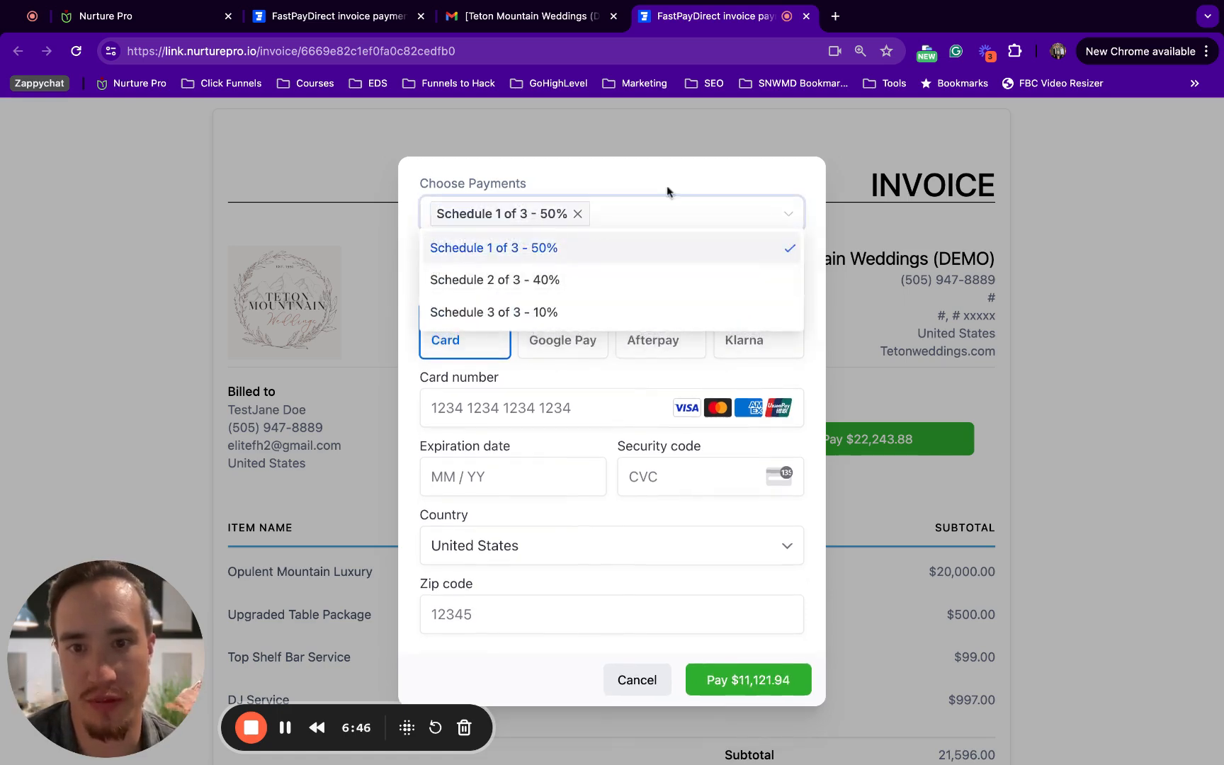
{"action": "left_click", "coordinate": [714, 177]}
{"action": "left_click", "coordinate": [631, 207]}
{"action": "left_click", "coordinate": [547, 283]}
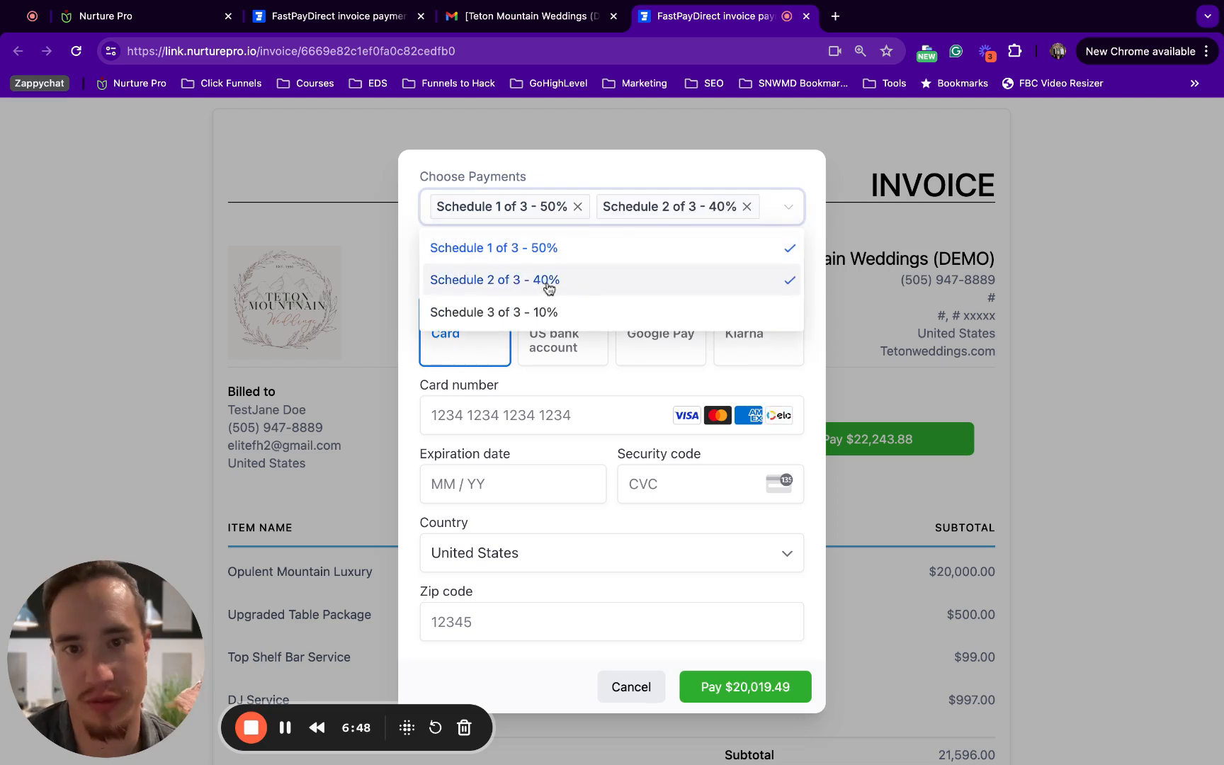
{"action": "left_click", "coordinate": [765, 206]}
{"action": "left_click", "coordinate": [784, 211]}
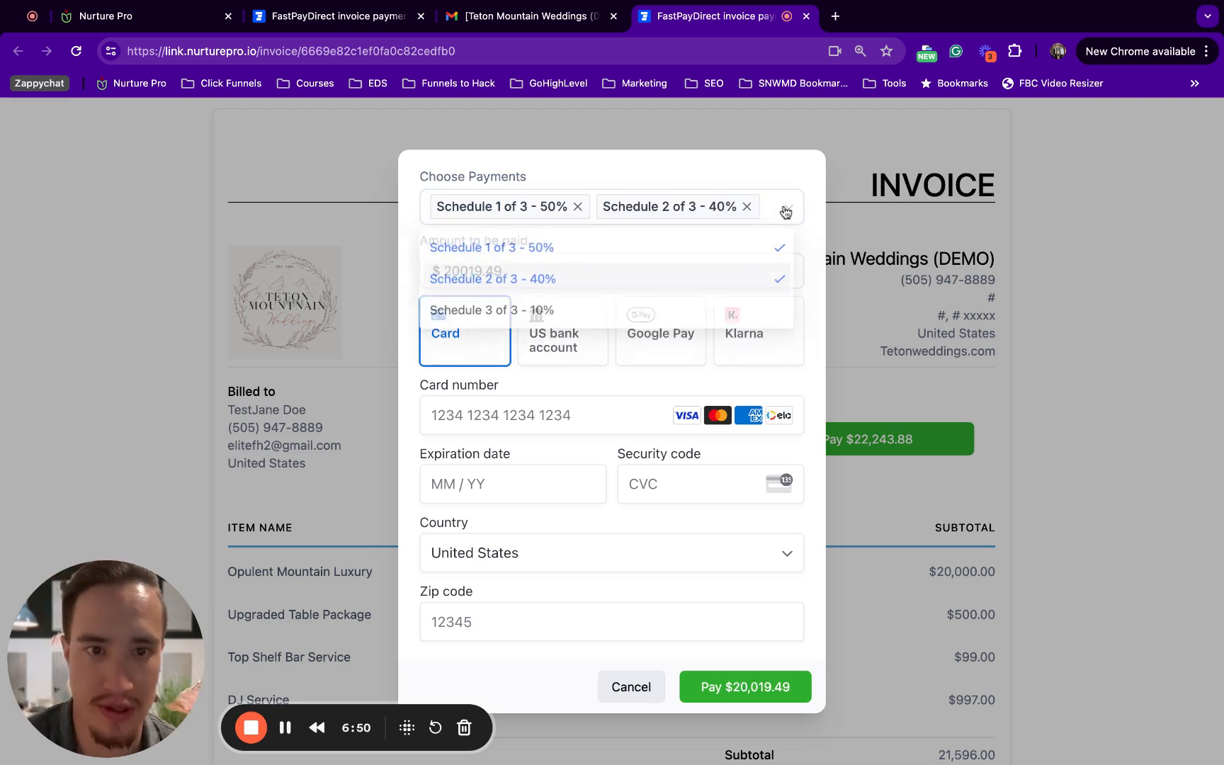
{"action": "left_click", "coordinate": [628, 317]}
{"action": "left_click", "coordinate": [577, 221]}
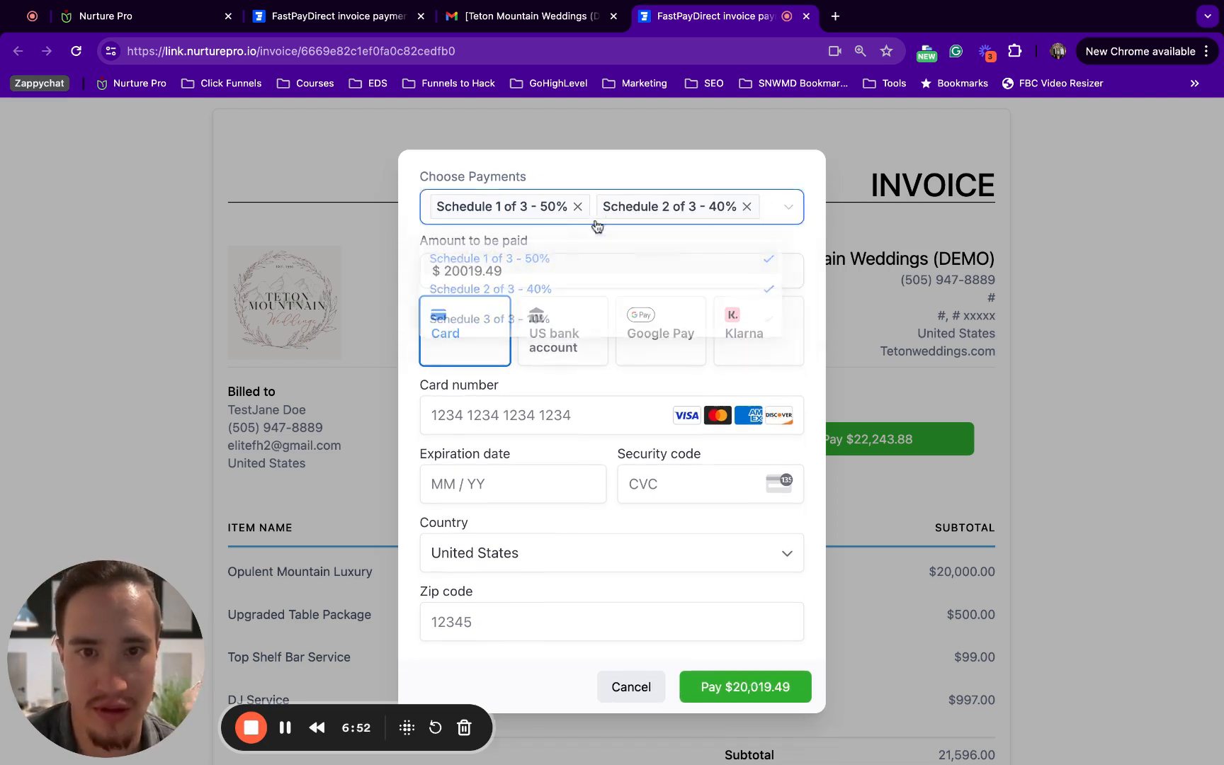
{"action": "left_click", "coordinate": [747, 207]}
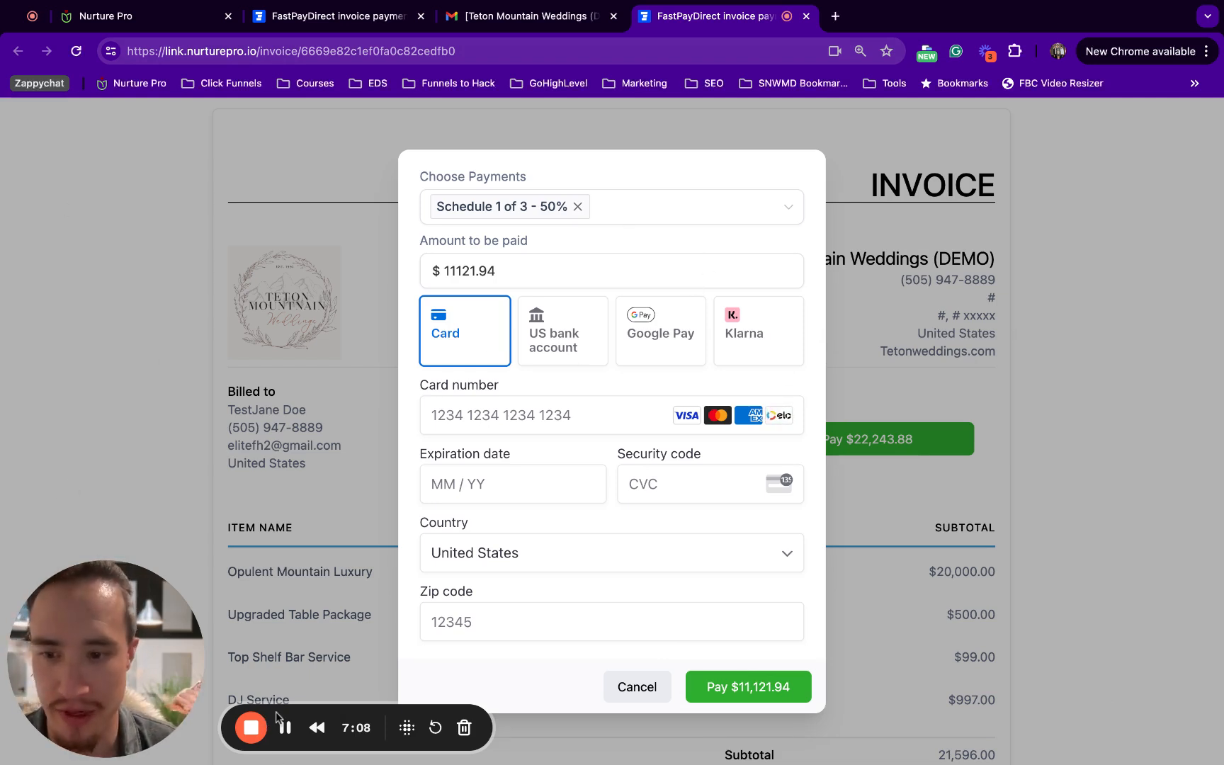
{"action": "left_click_drag", "start_coordinate": [91, 726], "coordinate": [130, 630]}
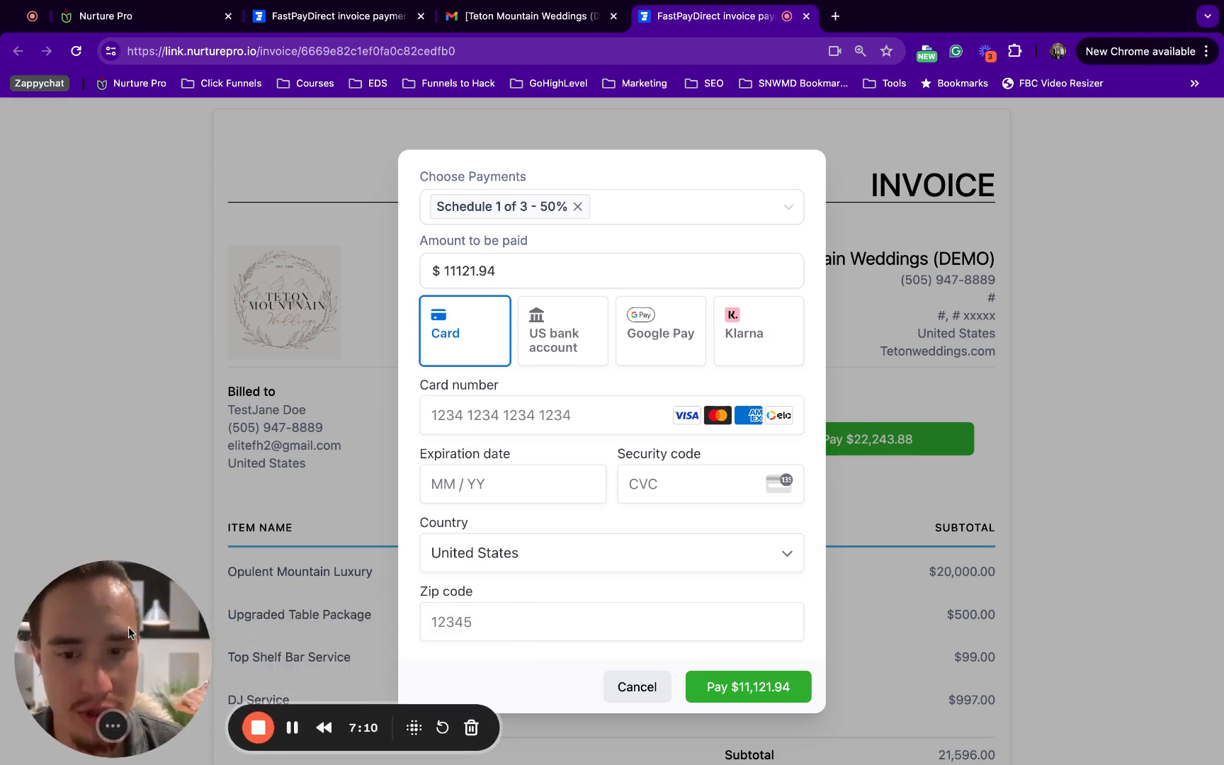